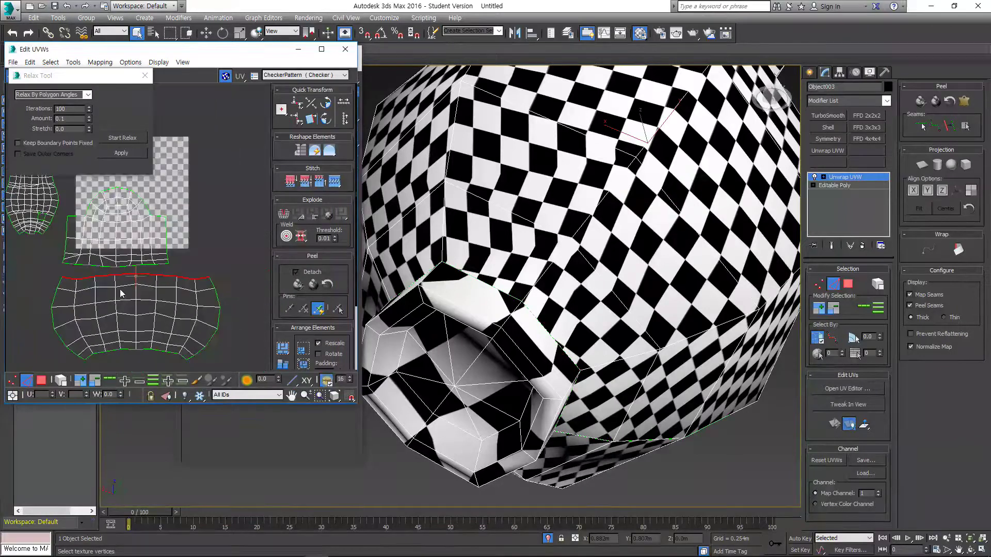
# Stitch the lower arm shell to the upper one along the selected edges and relax the joined shell by polygon angles.
pyautogui.click(103, 302)
pyautogui.press('3')
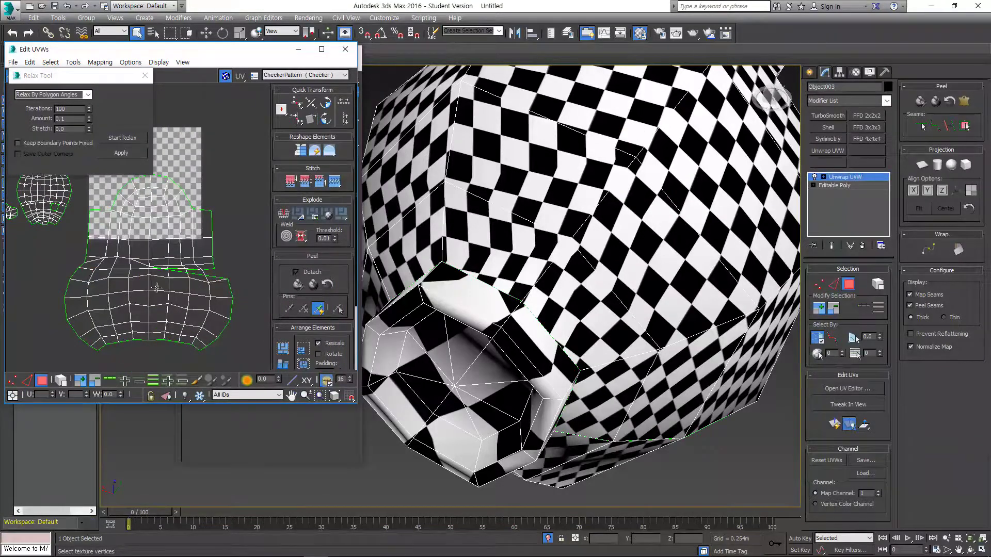
pyautogui.click(61, 380)
pyautogui.click(96, 289)
pyautogui.click(124, 140)
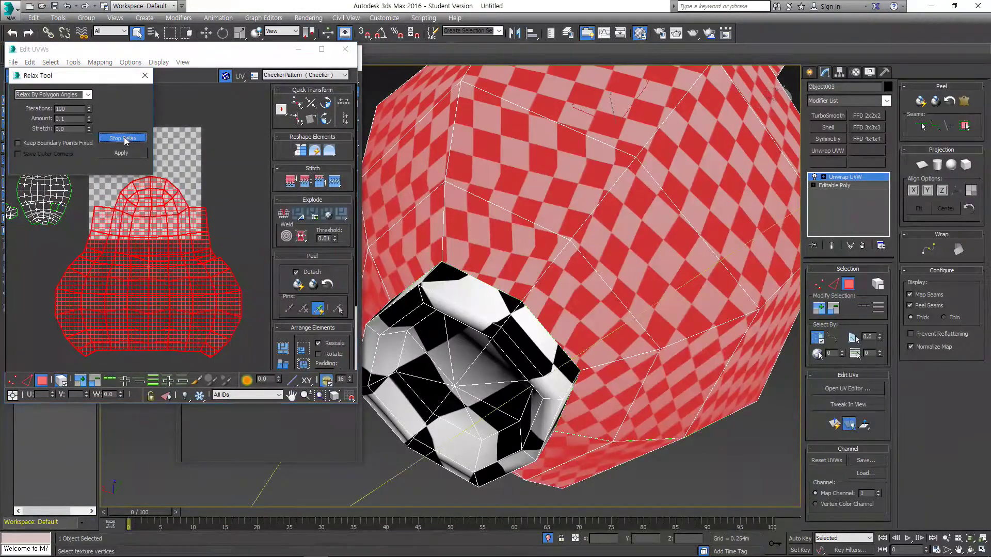
# Stitch the remaining open edge along the side of the joined arm shell.
pyautogui.press('2')
pyautogui.scroll(5, 206, 250)
pyautogui.click(65, 384)
pyautogui.click(203, 242)
pyautogui.rightClick(197, 250)
pyautogui.click(187, 269)
# Relax the whole stitched arm shell again by polygon angles.
pyautogui.scroll(-5, 160, 243)
pyautogui.scroll(-2, 160, 243)
pyautogui.click(41, 380)
pyautogui.click(66, 384)
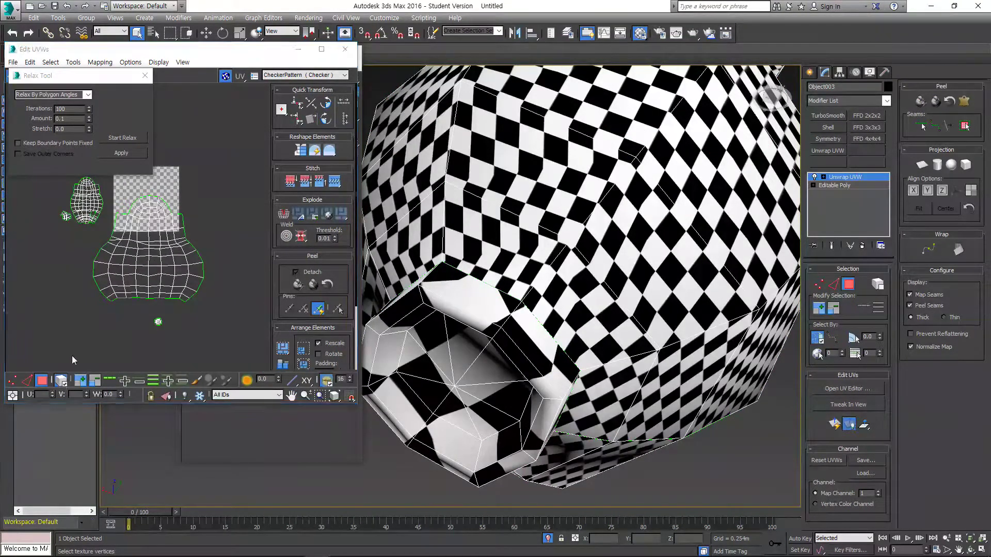
pyautogui.click(131, 235)
pyautogui.click(124, 138)
pyautogui.click(137, 138)
pyautogui.click(215, 163)
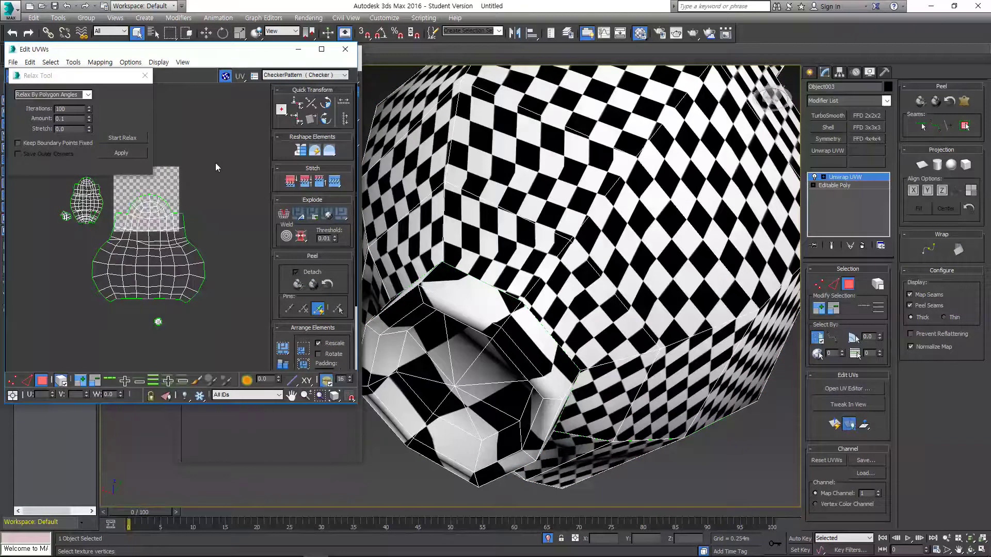
# Move the small round end-cap shell closer beneath the large arm shell.
pyautogui.hotkey('ctrl', 'a')
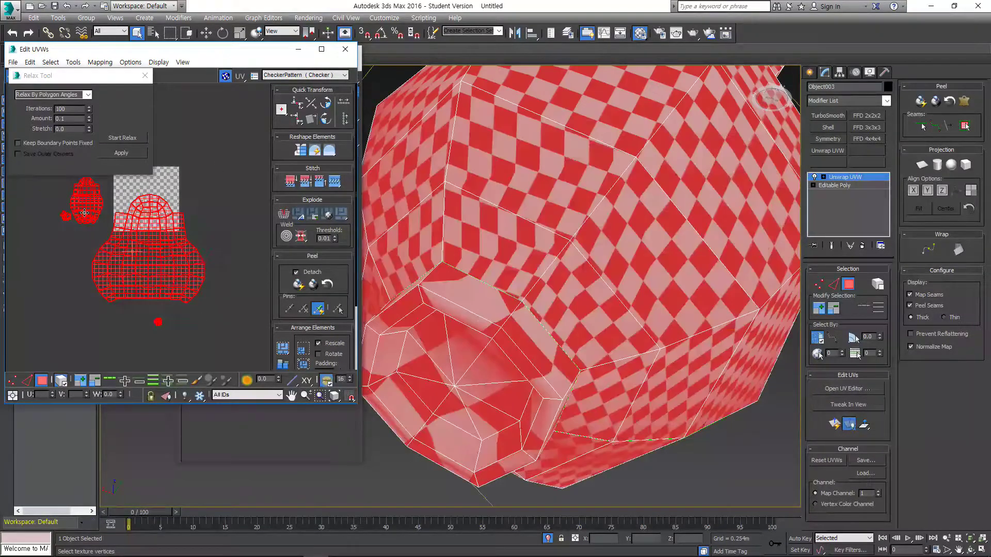
pyautogui.moveTo(113, 226); pyautogui.dragTo(116, 265, button='middle')
pyautogui.click(201, 294)
pyautogui.moveTo(162, 361); pyautogui.dragTo(186, 311, button='middle')
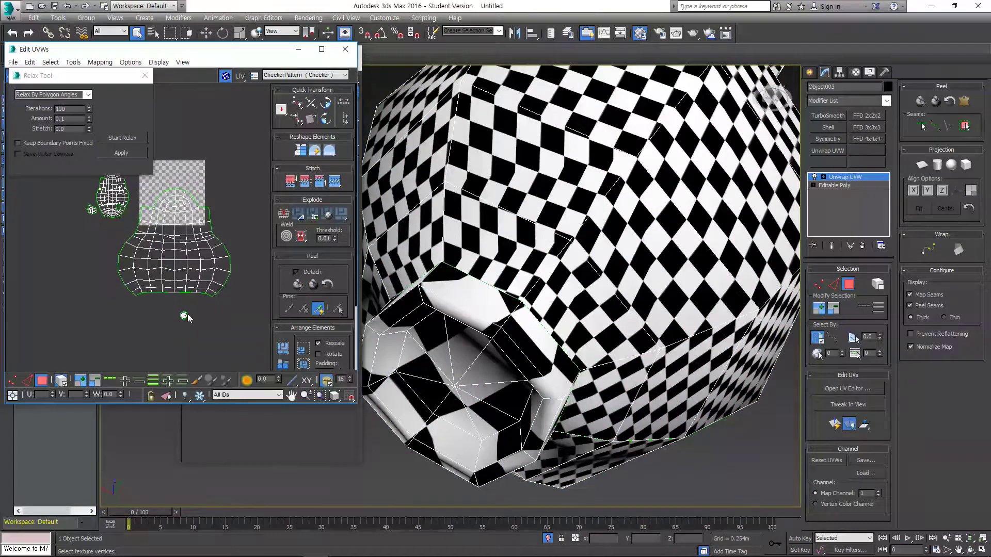
pyautogui.click(186, 312)
pyautogui.scroll(4, 186, 311)
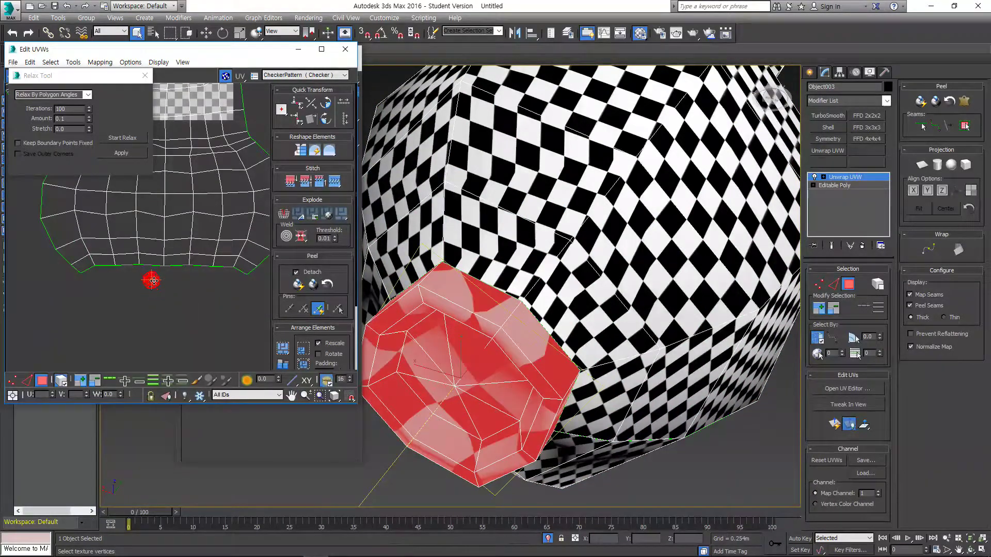
pyautogui.click(151, 277)
# Select all the UV shells and pack them into the texture square with rescaling.
pyautogui.scroll(-5, 165, 326)
pyautogui.moveTo(219, 371); pyautogui.dragTo(37, 212)
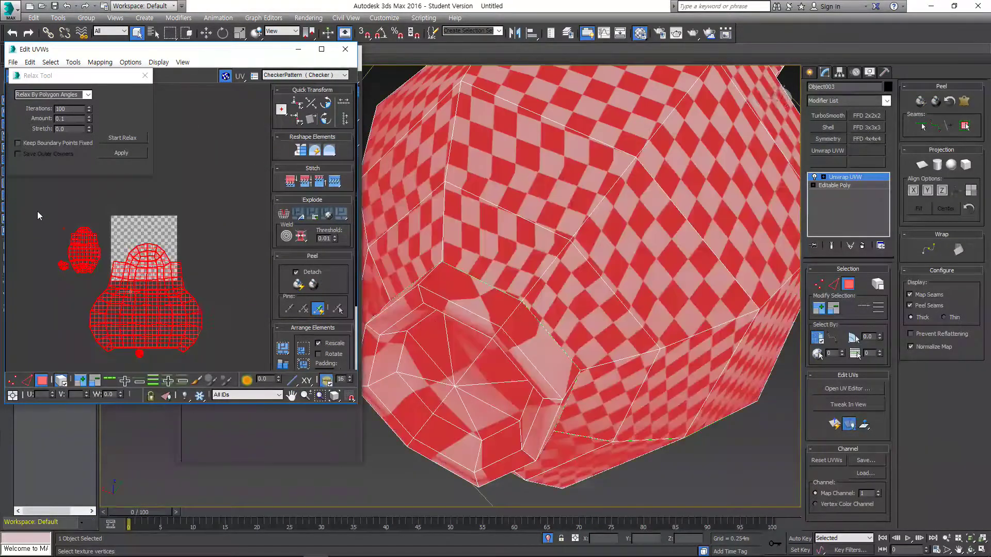
pyautogui.click(284, 348)
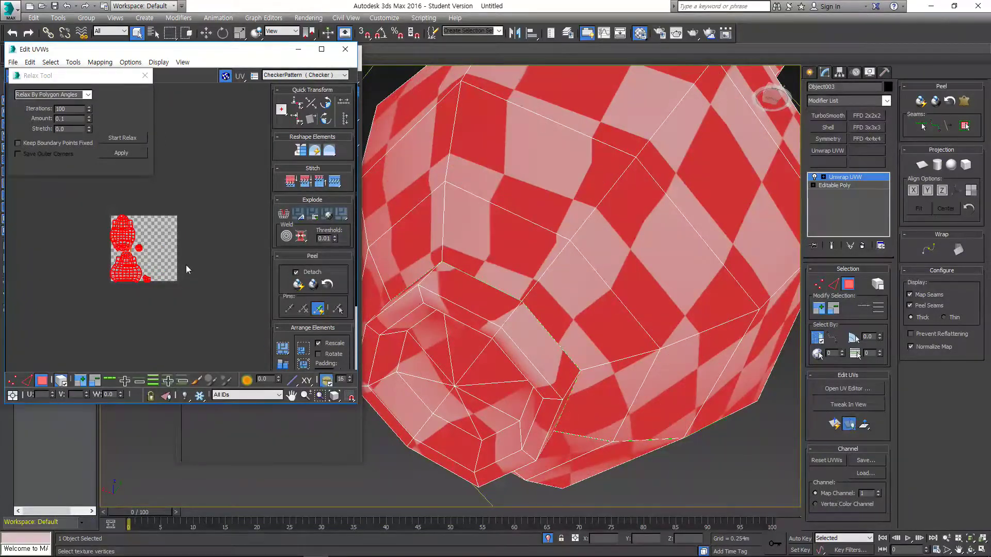
# Unhide all objects in the scene and convert the unwrapped arms to an Editable Poly.
pyautogui.scroll(-6, 579, 184)
pyautogui.keyDown('alt'); pyautogui.moveTo(579, 187); pyautogui.dragTo(620, 375, button='middle'); pyautogui.keyUp('alt')
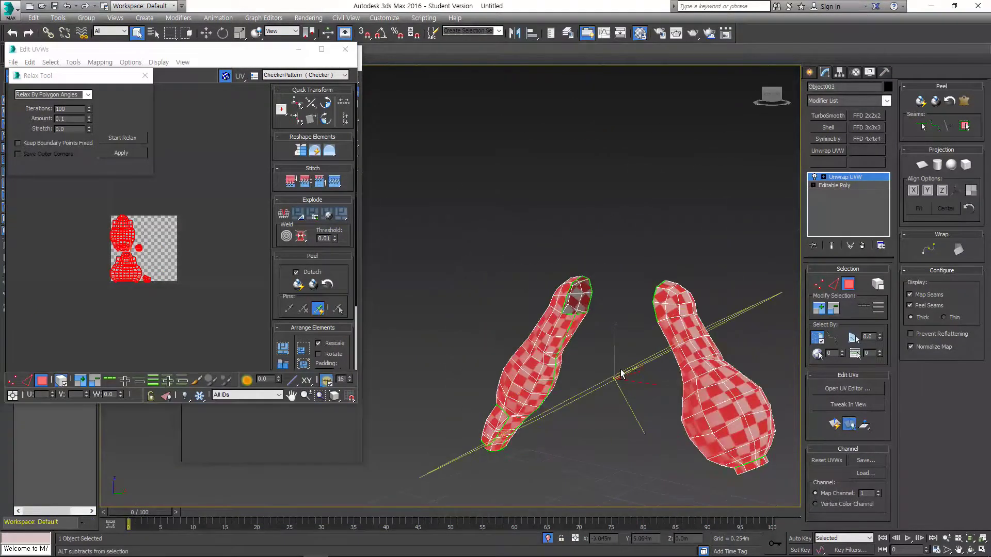
pyautogui.rightClick(622, 278)
pyautogui.click(639, 236)
pyautogui.rightClick(622, 278)
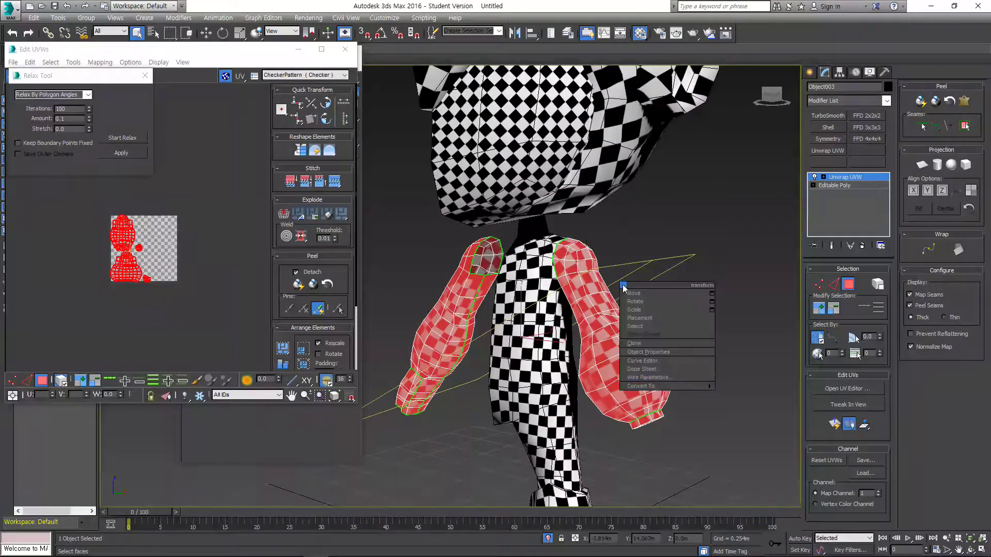
pyautogui.moveTo(701, 392)
pyautogui.click(751, 395)
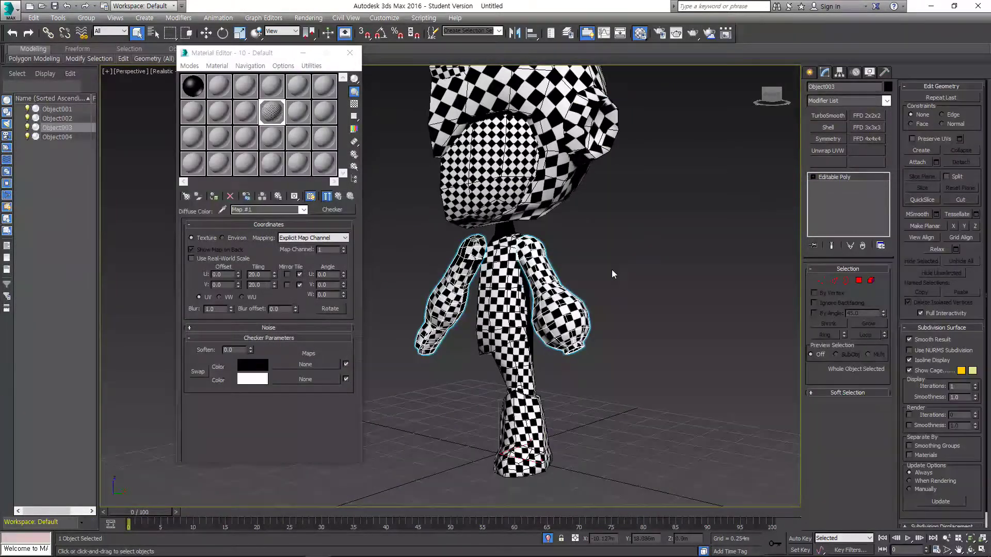
# Attach Object002, Object003 and Object004 to the body mesh, Object001.
pyautogui.click(572, 297)
pyautogui.keyDown('alt'); pyautogui.moveTo(571, 298); pyautogui.dragTo(590, 304, button='middle'); pyautogui.keyUp('alt')
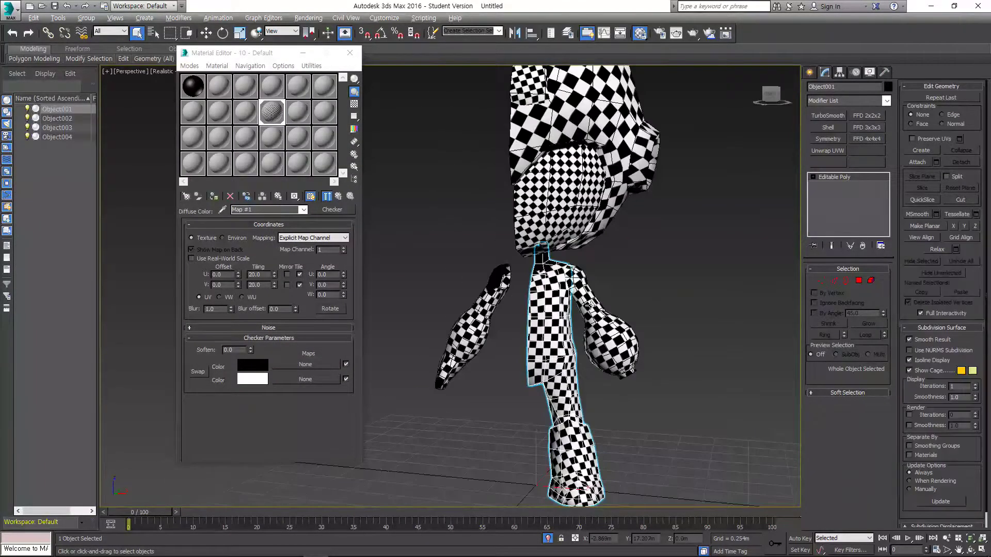
pyautogui.click(937, 163)
pyautogui.click(55, 83)
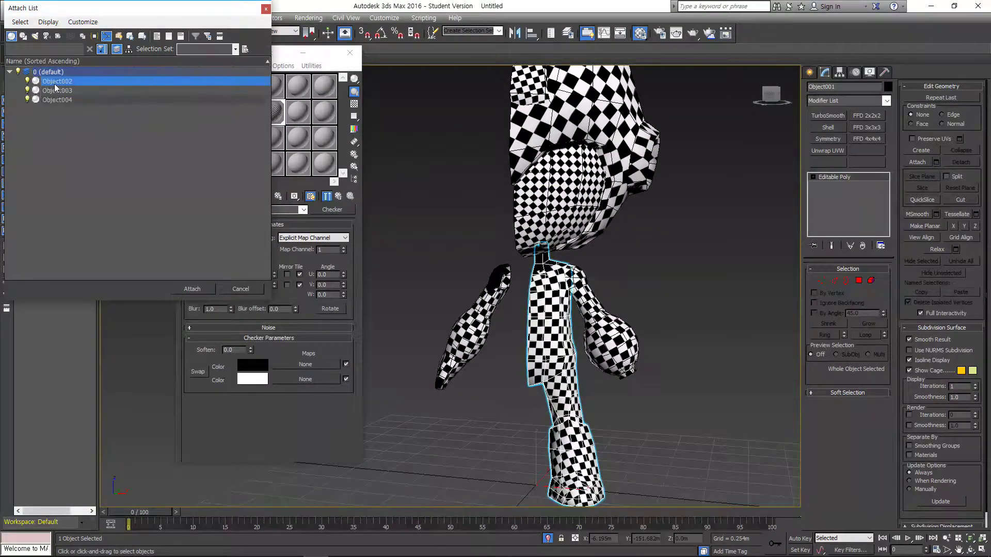
pyautogui.keyDown('shift'); pyautogui.click(57, 100); pyautogui.keyUp('shift')
pyautogui.click(192, 288)
# Assign the plain 09 - Default material to the merged character.
pyautogui.keyDown('alt'); pyautogui.moveTo(552, 258); pyautogui.dragTo(603, 221, button='middle'); pyautogui.keyUp('alt')
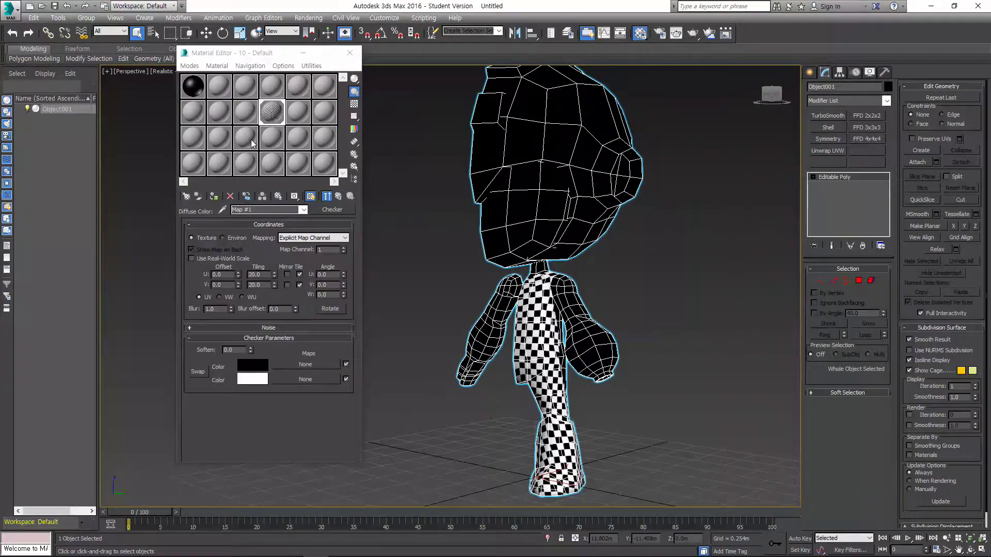
pyautogui.click(245, 111)
pyautogui.click(213, 197)
# Examine the shading of the head and arm elements in the merged mesh.
pyautogui.keyDown('alt'); pyautogui.moveTo(438, 242); pyautogui.dragTo(595, 256, button='middle'); pyautogui.keyUp('alt')
pyautogui.press('5')
pyautogui.moveTo(579, 195); pyautogui.dragTo(553, 167, button='middle')
pyautogui.click(592, 215)
pyautogui.keyDown('ctrl'); pyautogui.click(478, 347); pyautogui.keyUp('ctrl')
pyautogui.keyDown('ctrl'); pyautogui.click(611, 356); pyautogui.keyUp('ctrl')
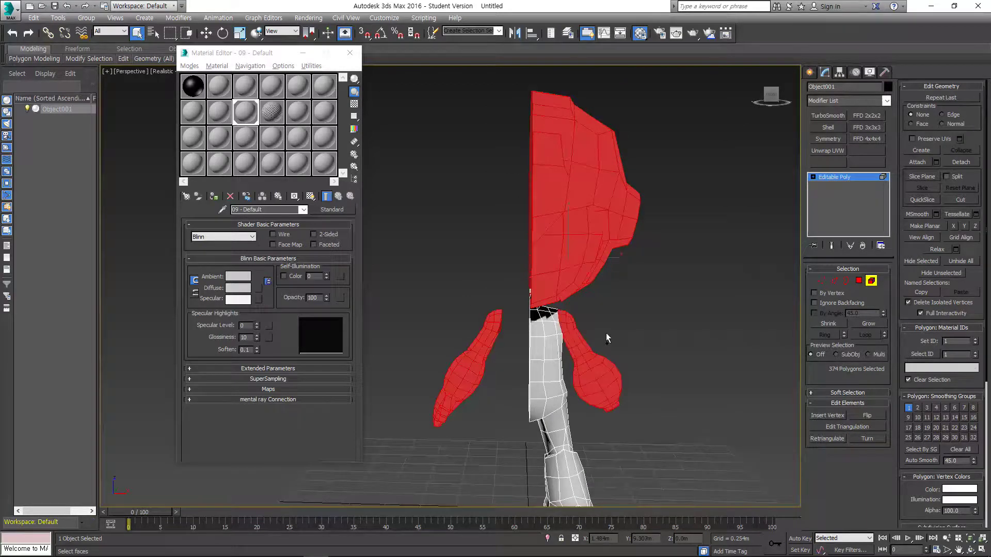
pyautogui.keyDown('alt'); pyautogui.moveTo(609, 340); pyautogui.dragTo(603, 310, button='middle'); pyautogui.keyUp('alt')
pyautogui.click(855, 179)
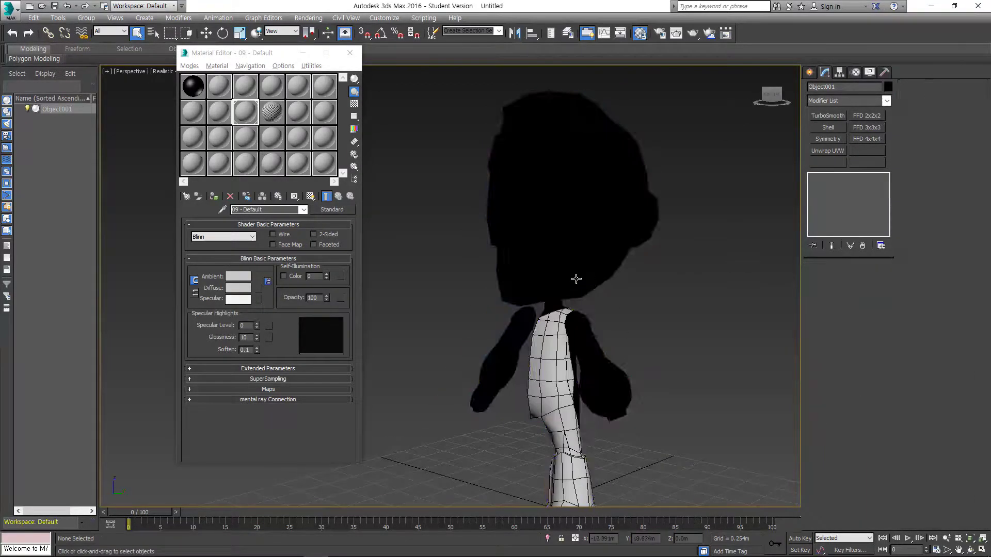
pyautogui.scroll(-6, 577, 266)
pyautogui.moveTo(577, 265); pyautogui.dragTo(578, 297, button='middle')
pyautogui.scroll(3, 577, 297)
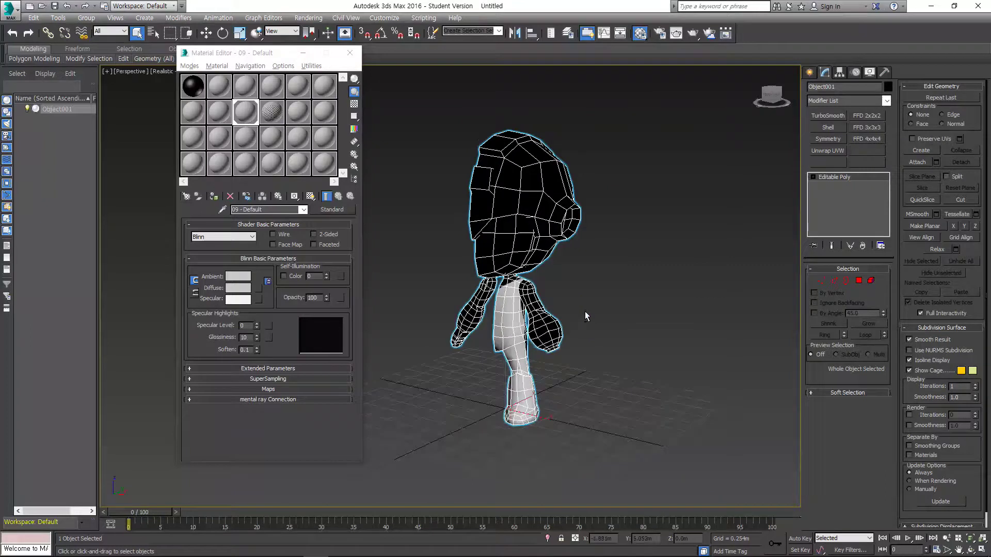
# Create a large box beside the character, overlapping it, and convert the box to an Editable Poly.
pyautogui.click(691, 190)
pyautogui.click(809, 72)
pyautogui.click(827, 137)
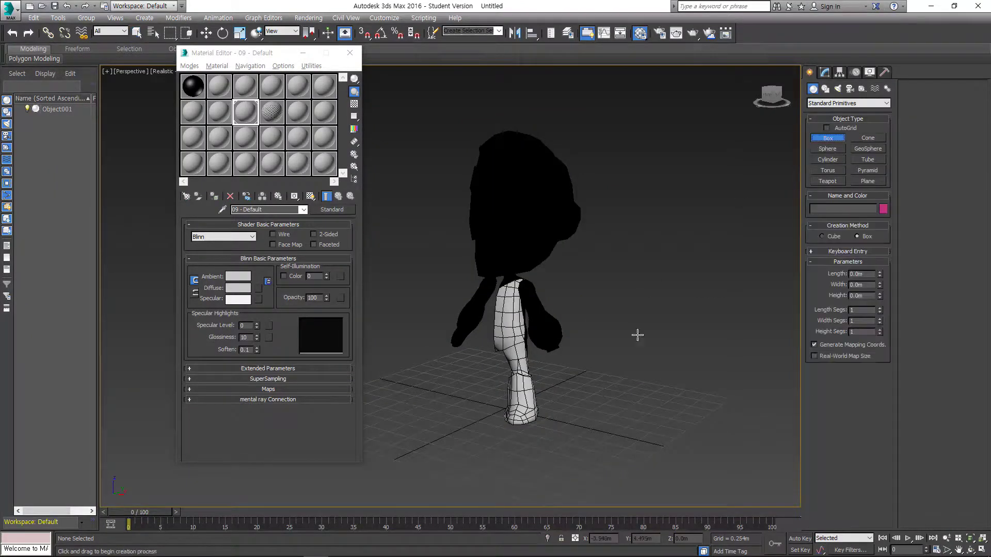
pyautogui.moveTo(516, 407); pyautogui.dragTo(748, 330)
pyautogui.click(652, 321)
pyautogui.press('w')
pyautogui.press('q')
pyautogui.rightClick(666, 271)
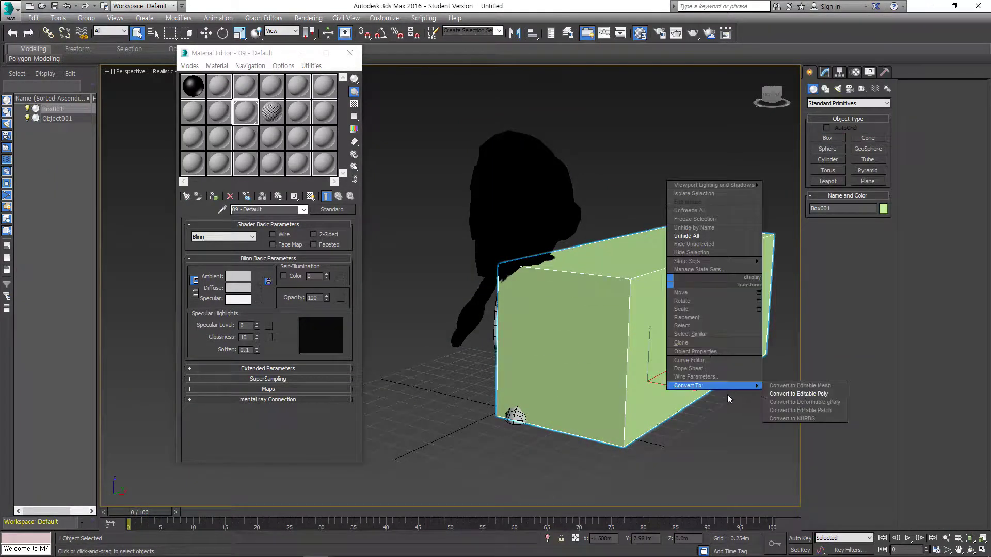
pyautogui.click(795, 394)
# Assign the 10 - Default checker material to the box and attach the character mesh to it.
pyautogui.click(272, 112)
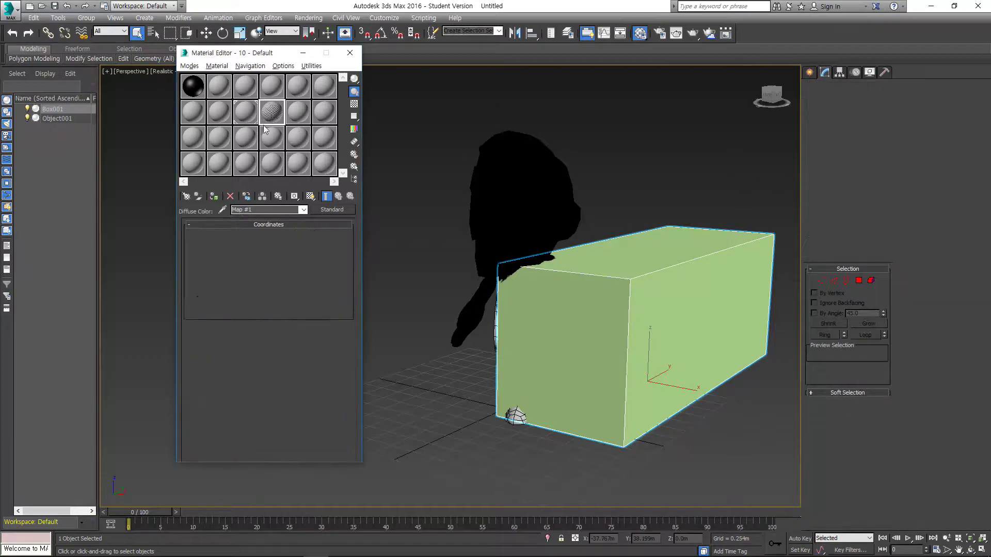
pyautogui.click(213, 196)
pyautogui.click(916, 162)
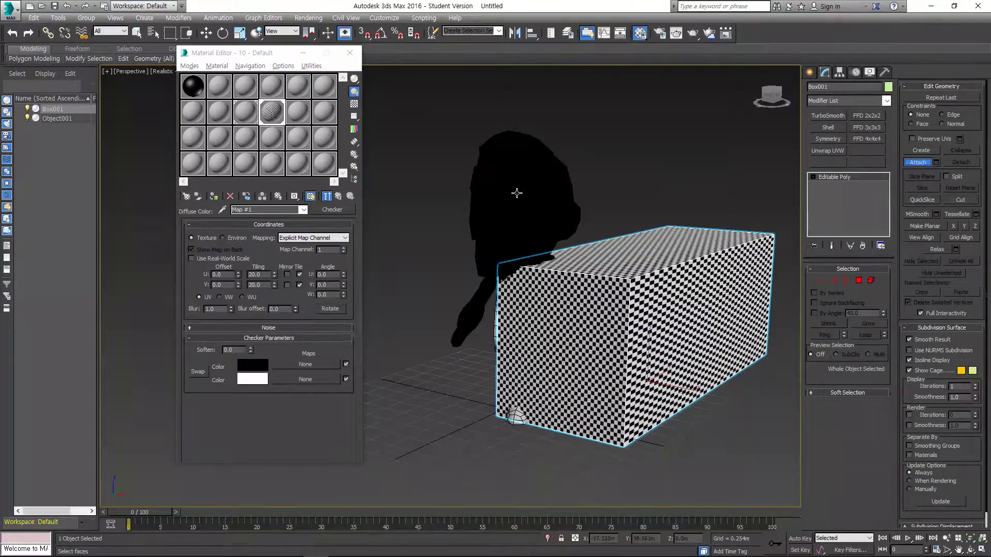
pyautogui.click(566, 182)
pyautogui.click(544, 269)
# Delete the box element from the merged mesh, keeping only the character, and return to object level.
pyautogui.keyDown('alt'); pyautogui.moveTo(551, 265); pyautogui.dragTo(645, 276, button='middle'); pyautogui.keyUp('alt')
pyautogui.press('5')
pyautogui.click(641, 259)
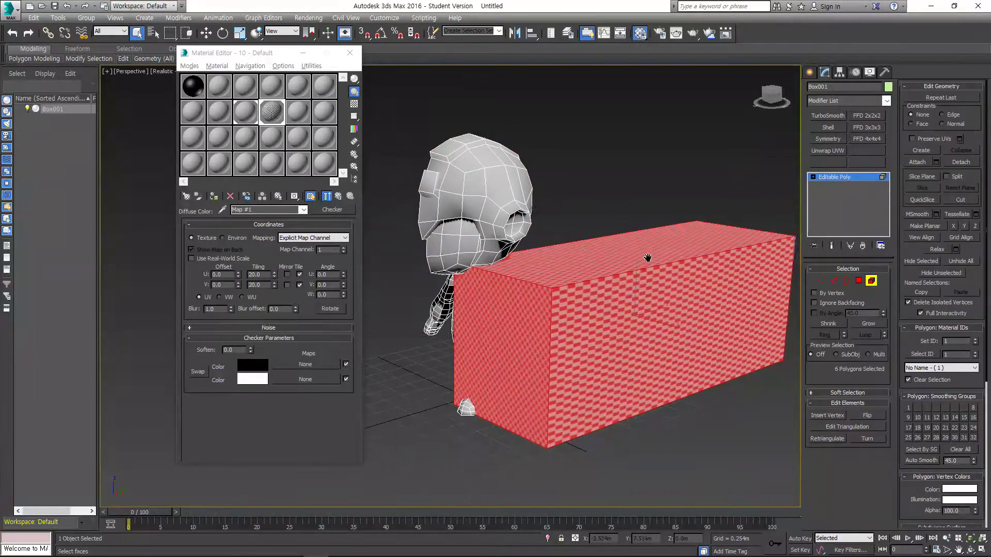
pyautogui.press('Delete')
pyautogui.press('z')
pyautogui.click(838, 178)
pyautogui.keyDown('alt'); pyautogui.moveTo(665, 222); pyautogui.dragTo(637, 263, button='middle'); pyautogui.keyUp('alt')
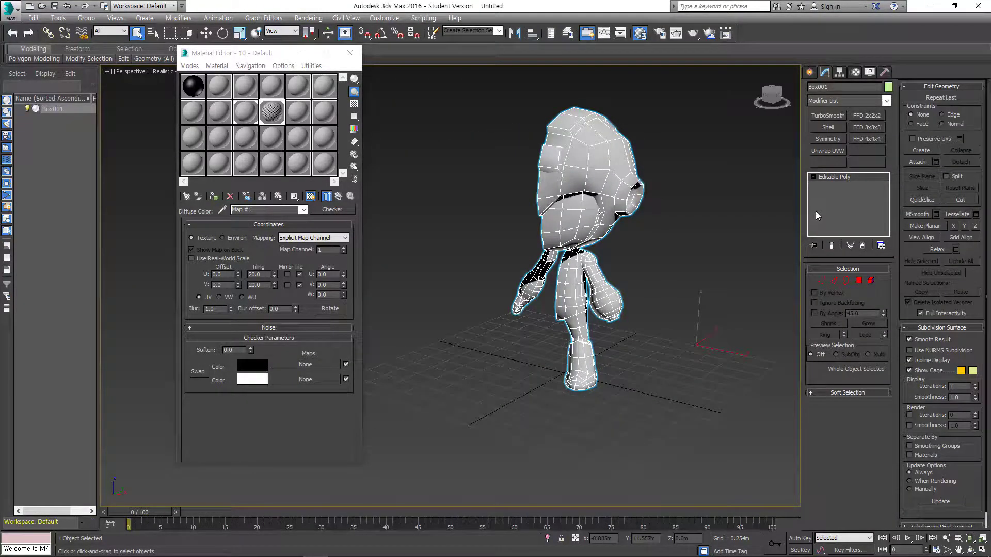
# Try moving the character to X 0 and Y 0, and undo both the move and the box element's deletion.
pyautogui.click(840, 72)
pyautogui.moveTo(691, 330); pyautogui.dragTo(668, 310, button='middle')
pyautogui.press('w')
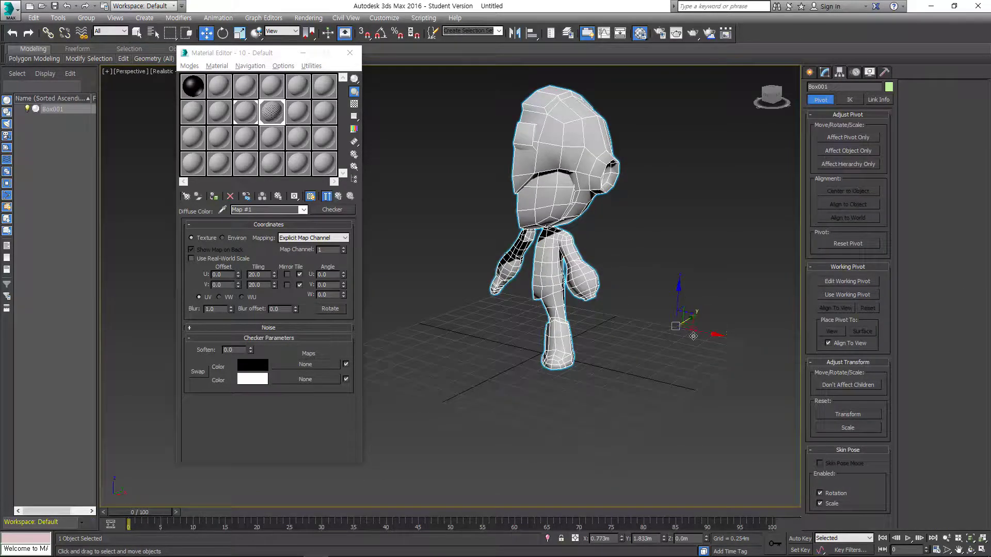
pyautogui.write('0')
pyautogui.press('Tab')
pyautogui.write('0')
pyautogui.press('Tab')
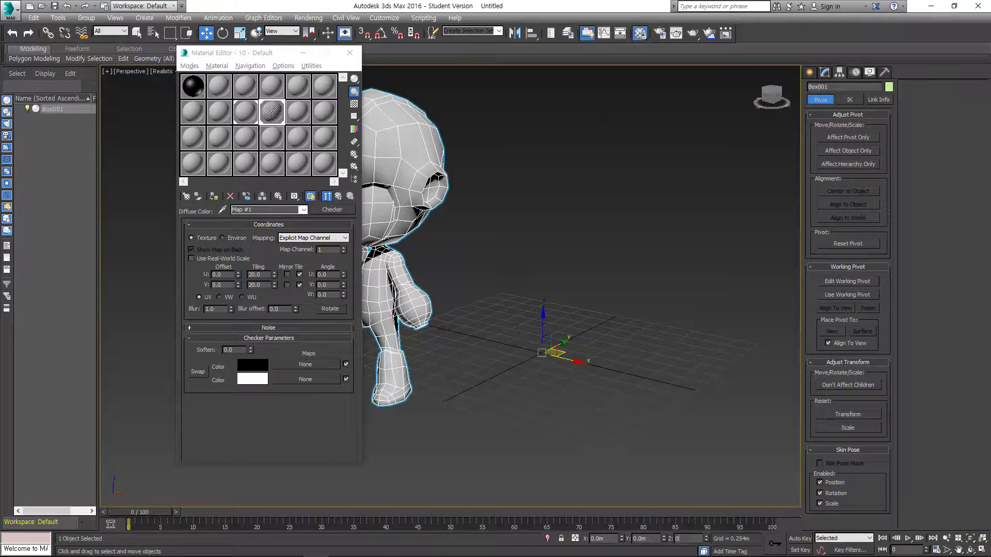
pyautogui.hotkey('ctrl', 'z')
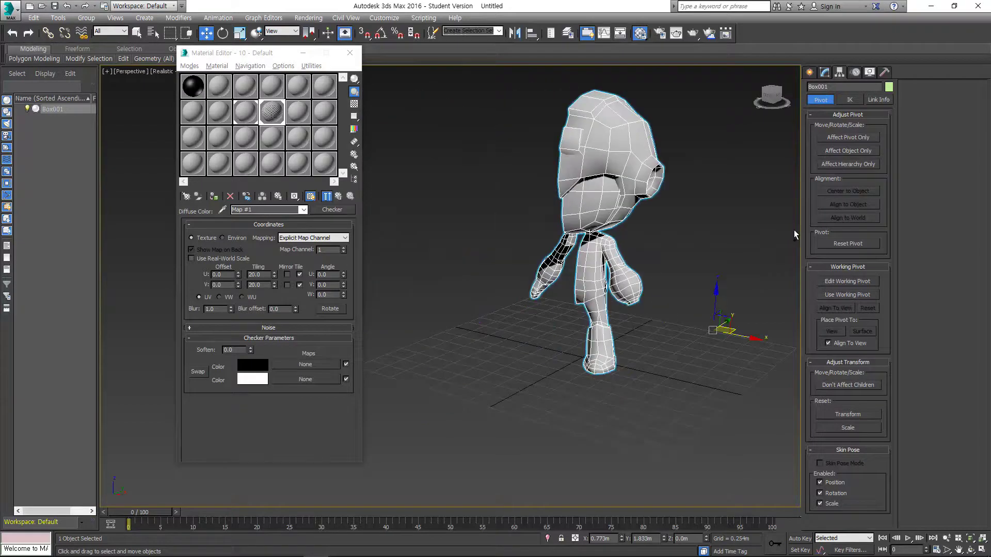
pyautogui.hotkey('ctrl', 'z')
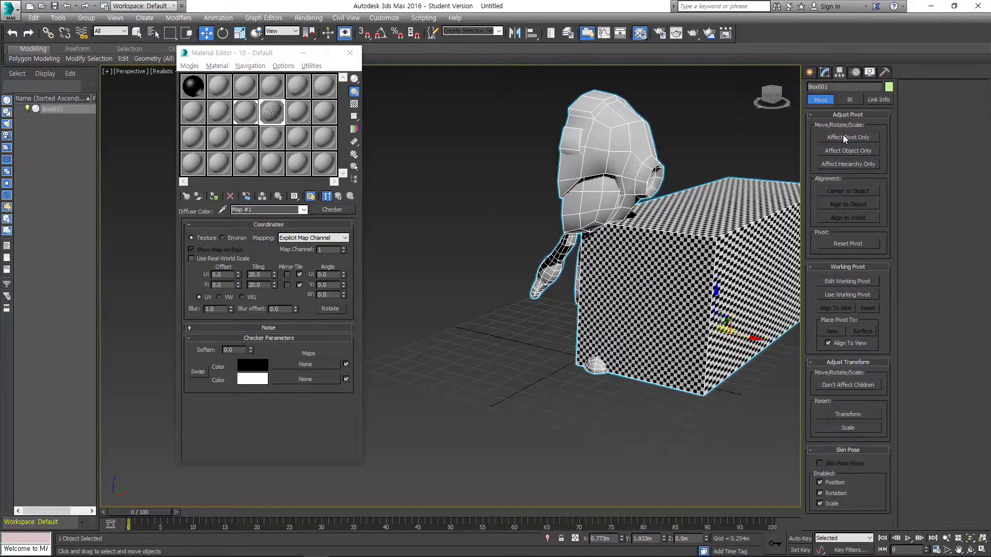
# Delete the checkered box element so that only the character remains in the mesh.
pyautogui.moveTo(759, 199); pyautogui.dragTo(737, 219, button='middle')
pyautogui.press('5')
pyautogui.hotkey('ctrl', 'a')
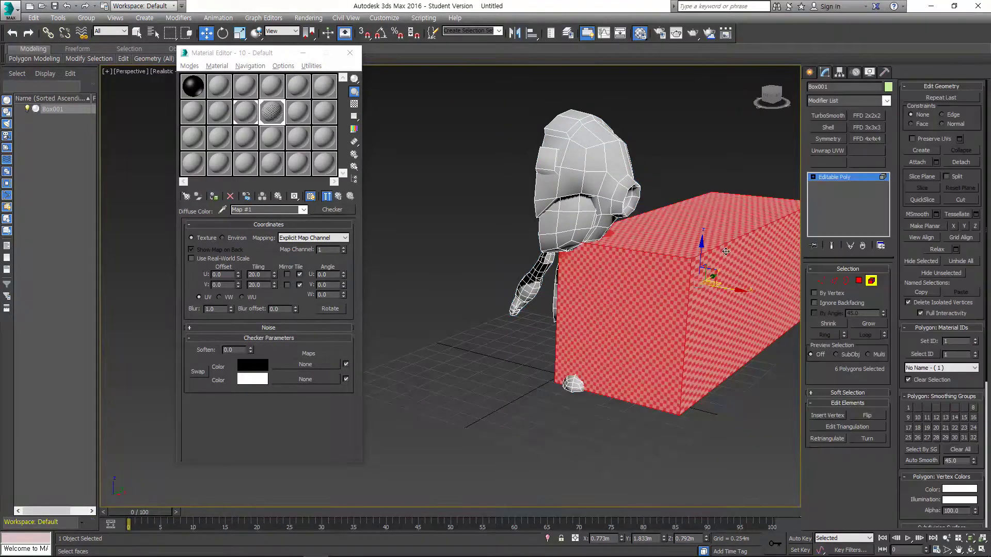
pyautogui.press('Delete')
pyautogui.click(835, 177)
# Move only the character's pivot to the world origin at X 0, Y 0, Z 0.
pyautogui.click(840, 72)
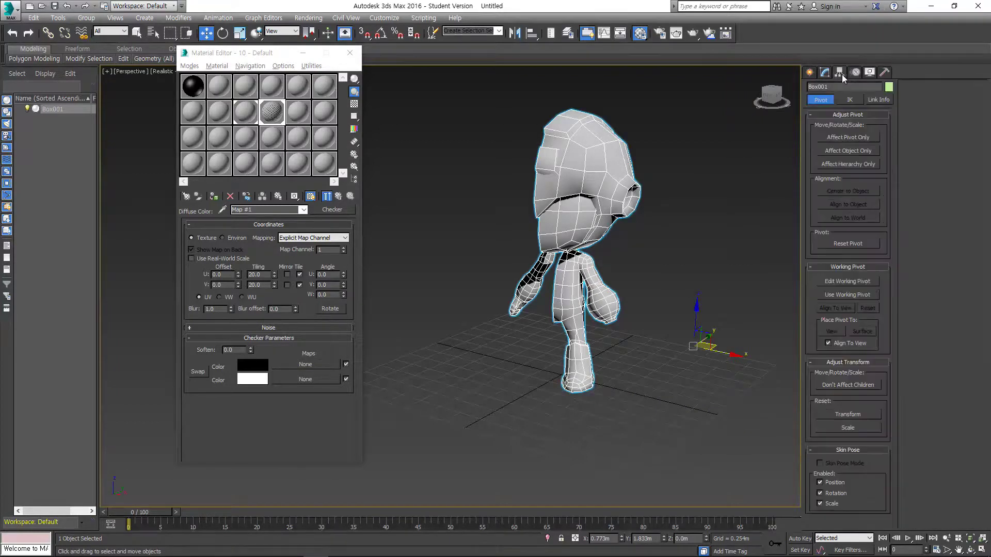
pyautogui.click(839, 138)
pyautogui.write('0')
pyautogui.press('Tab')
pyautogui.write('0')
pyautogui.press('Tab')
pyautogui.write('0')
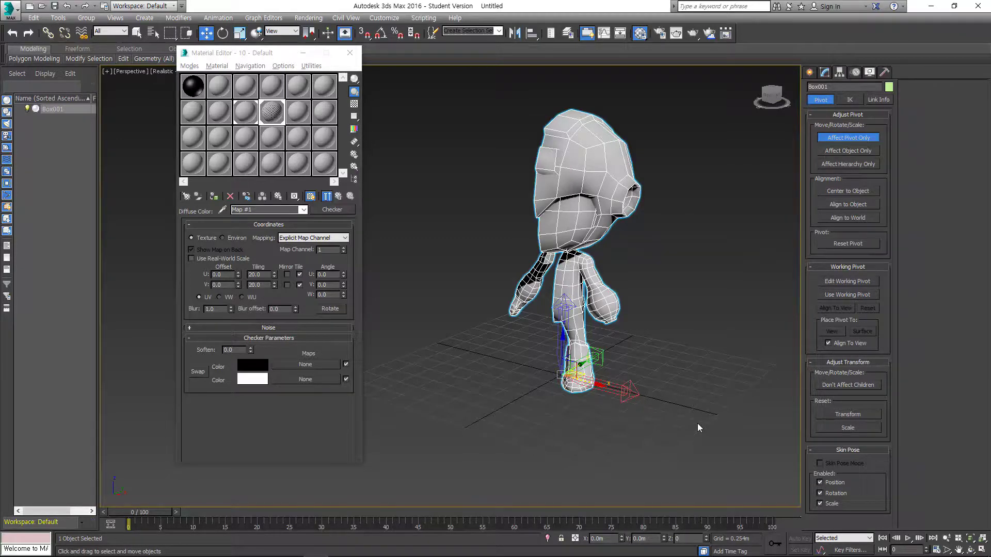
pyautogui.scroll(4, 627, 324)
pyautogui.press('q')
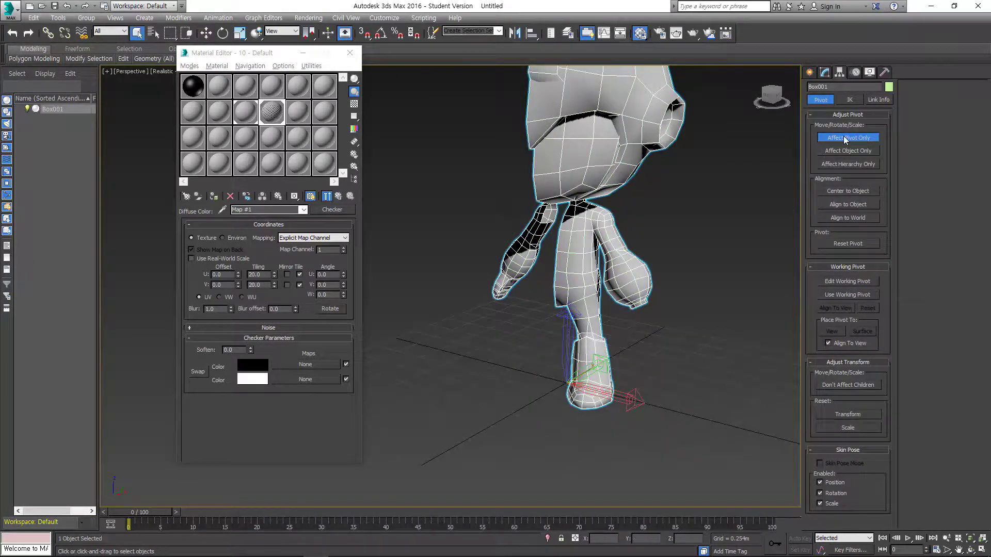
# Apply Reset XForm to the selected character three times.
pyautogui.click(884, 72)
pyautogui.click(884, 72)
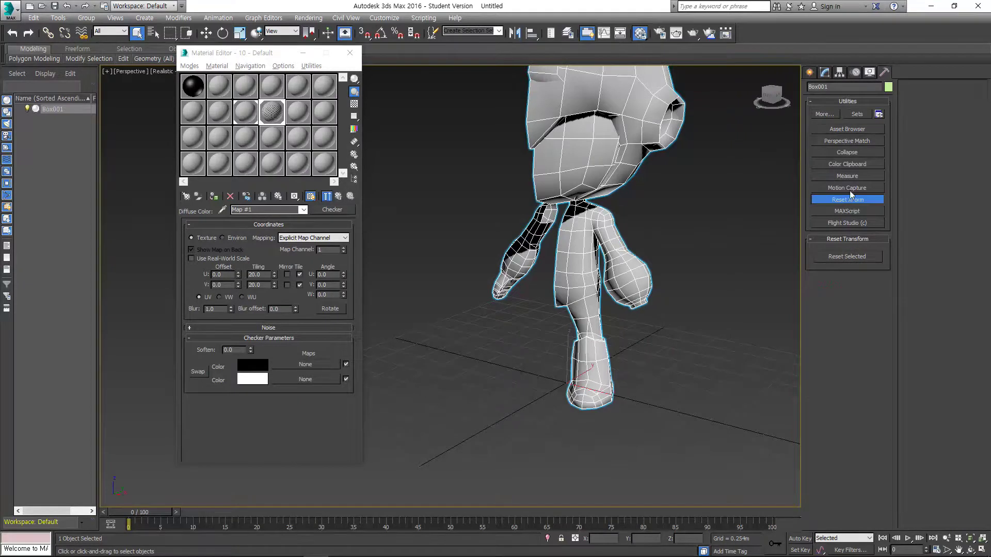
pyautogui.tripleClick(839, 253)
# Collapse the XForm modifiers by converting the character to an Editable Poly, and deselect it.
pyautogui.click(824, 74)
pyautogui.moveTo(640, 153); pyautogui.dragTo(625, 203, button='middle')
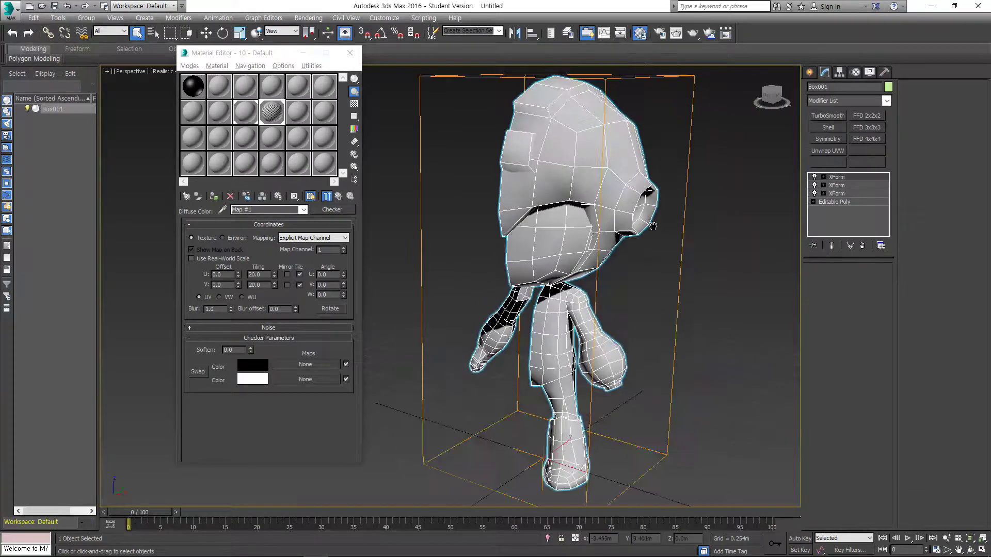
pyautogui.scroll(-3, 622, 207)
pyautogui.rightClick(618, 204)
pyautogui.moveTo(689, 308)
pyautogui.click(729, 316)
pyautogui.click(707, 281)
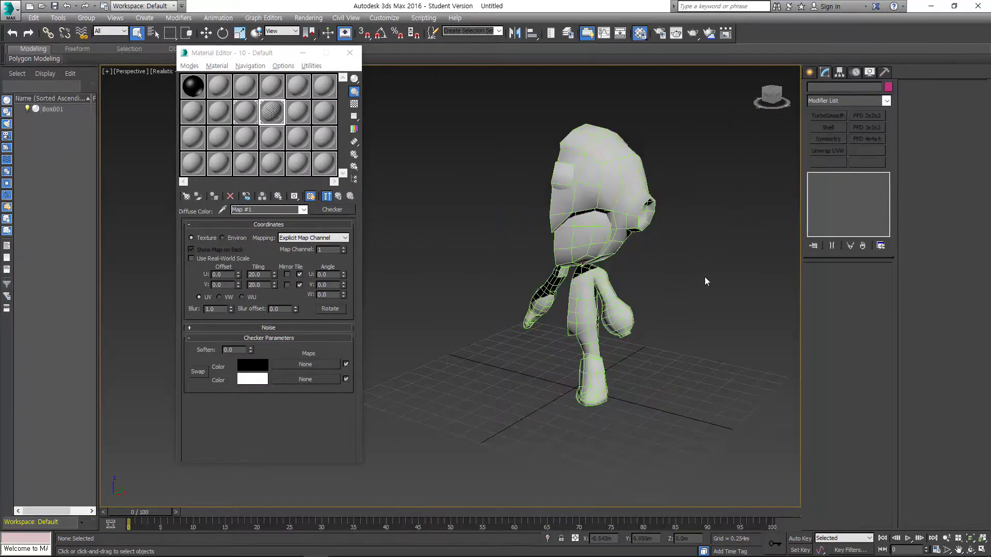
# Apply an Unwrap UVW modifier to the character and open its UV layout for editing.
pyautogui.keyDown('alt'); pyautogui.moveTo(603, 212); pyautogui.dragTo(617, 213, button='middle'); pyautogui.keyUp('alt')
pyautogui.click(614, 211)
pyautogui.click(823, 152)
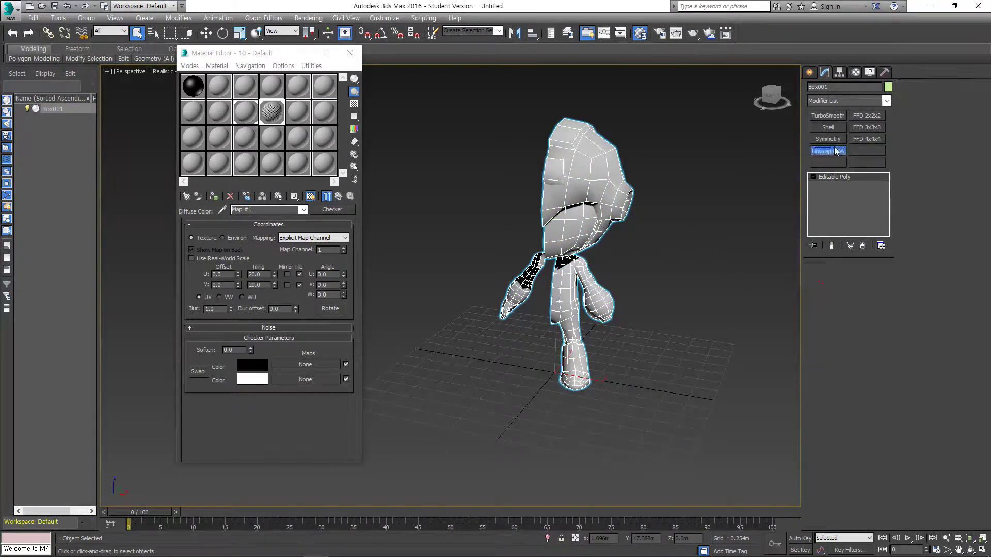
pyautogui.click(846, 388)
pyautogui.press('1')
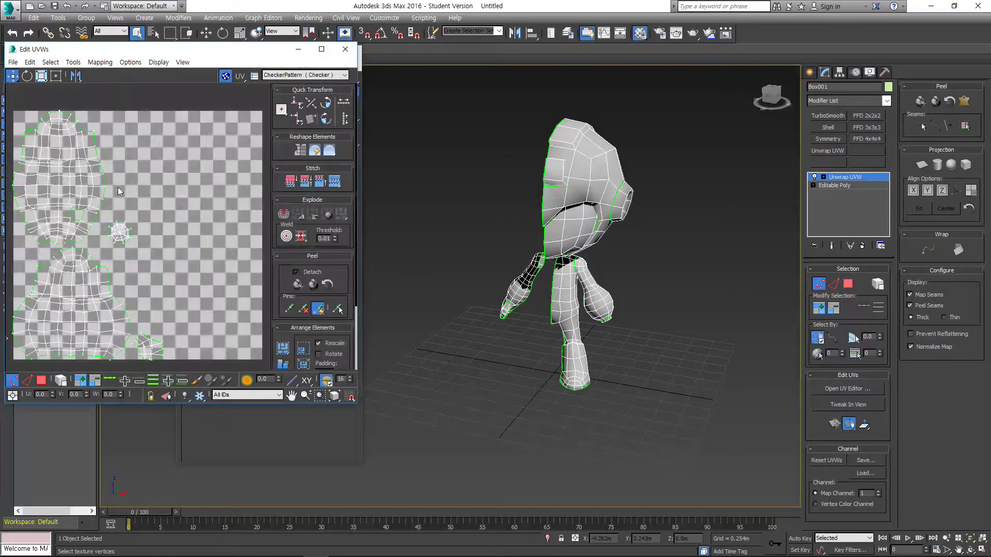
pyautogui.scroll(-2, 174, 181)
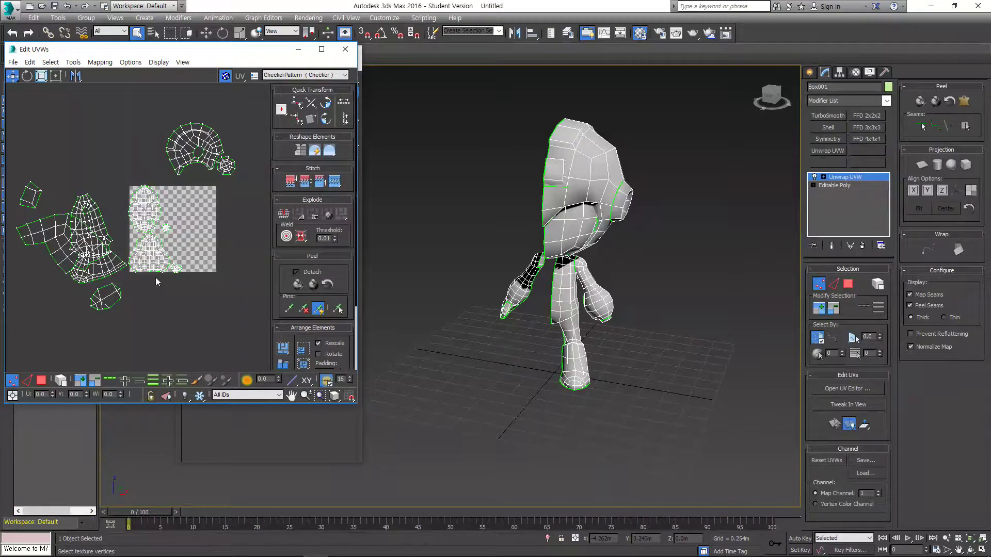
# Pack all the UV islands into the UV square with Rescale on, and close the UV editor.
pyautogui.press('3')
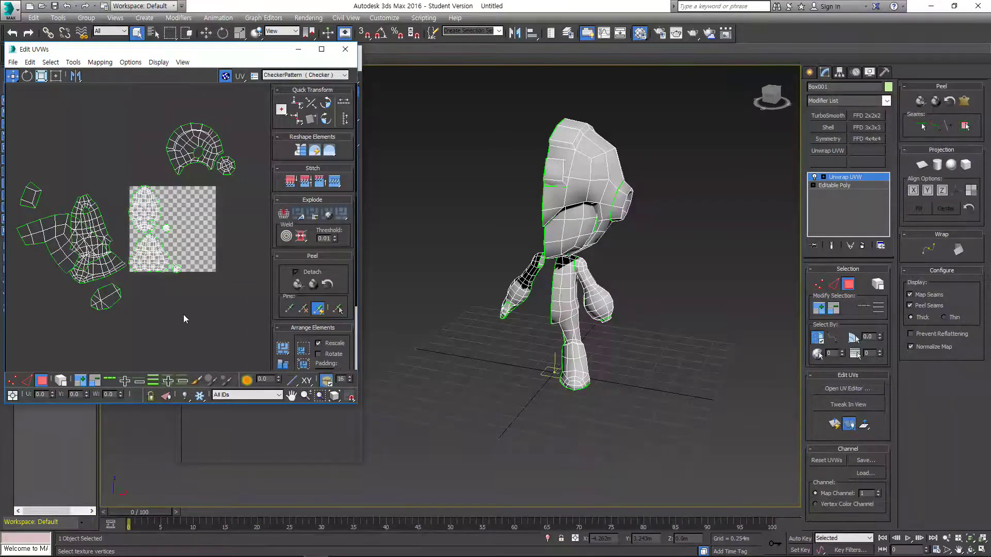
pyautogui.moveTo(234, 342); pyautogui.dragTo(53, 164)
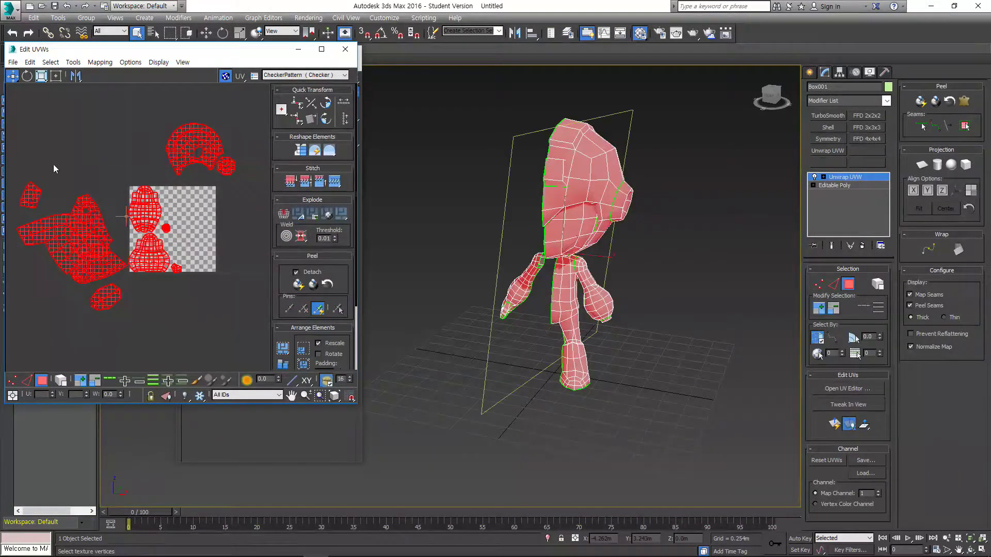
pyautogui.click(287, 349)
pyautogui.click(221, 106)
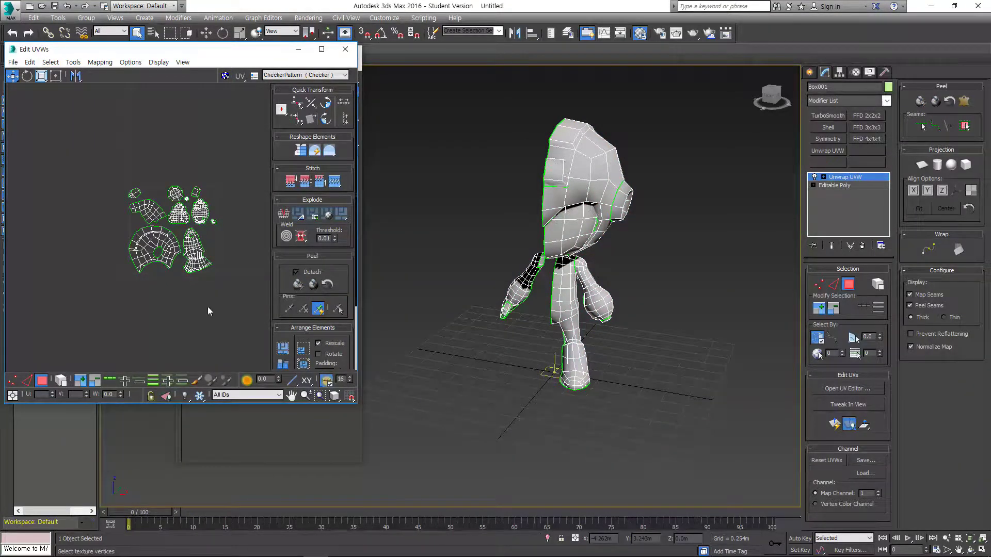
pyautogui.scroll(3, 210, 222)
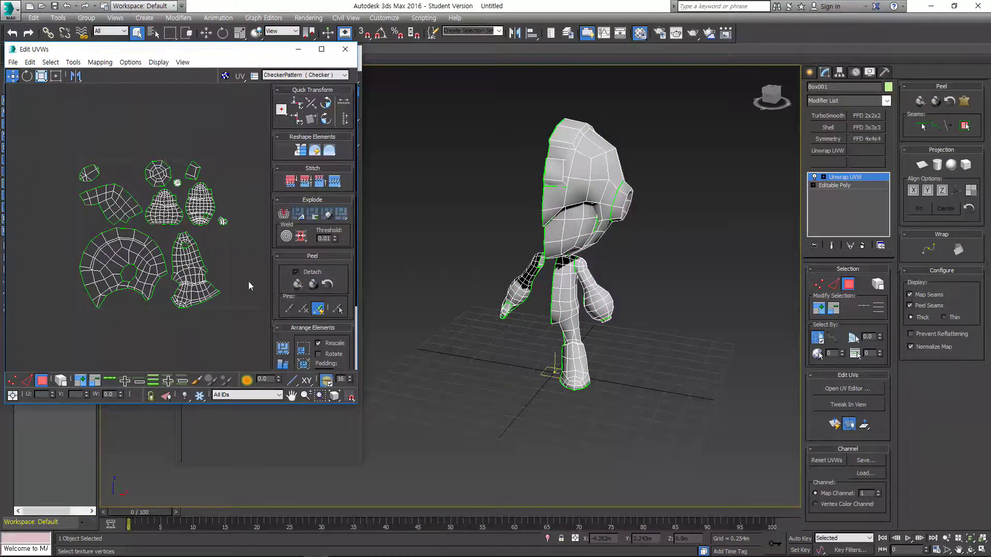
pyautogui.click(341, 54)
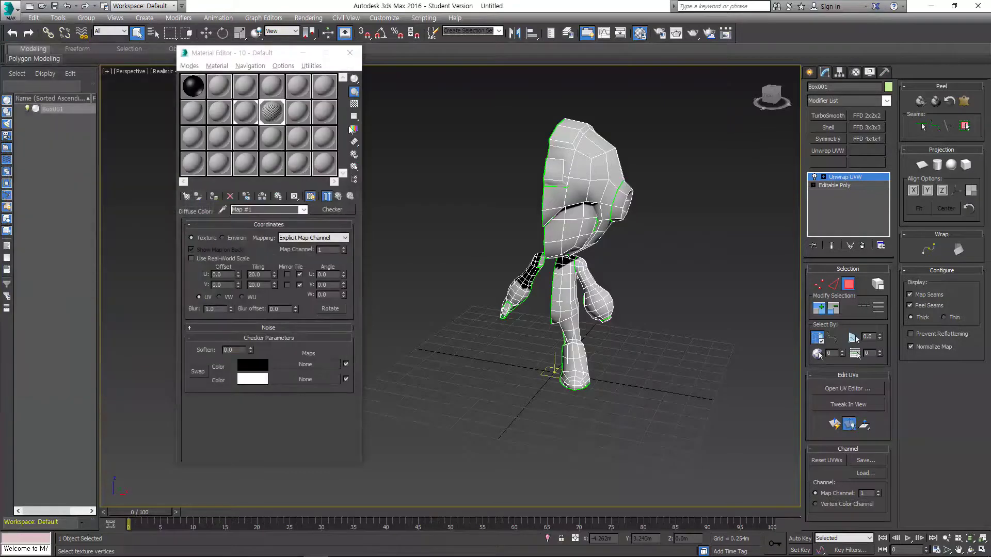
# Assign the checker material to the character and inspect the pattern on its head, arms and body.
pyautogui.click(214, 198)
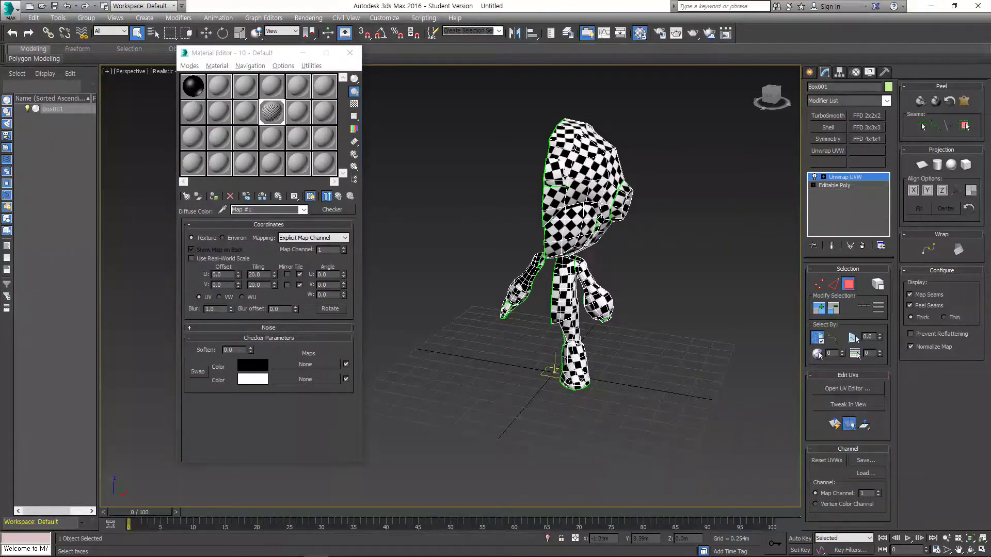
pyautogui.scroll(2, 571, 243)
pyautogui.scroll(4, 532, 214)
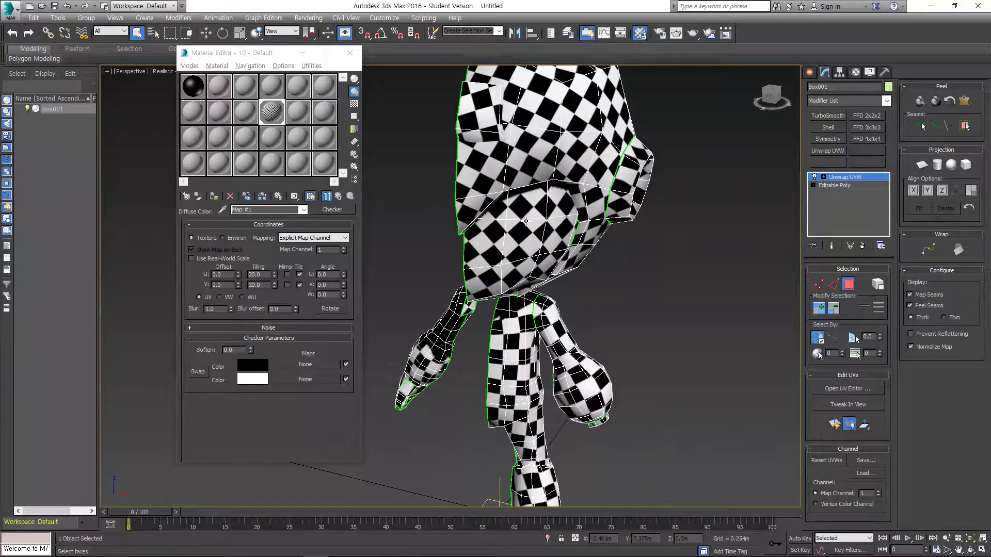
pyautogui.keyDown('alt'); pyautogui.moveTo(526, 222); pyautogui.dragTo(493, 334, button='middle'); pyautogui.keyUp('alt')
pyautogui.keyDown('alt'); pyautogui.moveTo(539, 294); pyautogui.dragTo(582, 317, button='middle'); pyautogui.keyUp('alt')
pyautogui.moveTo(520, 336); pyautogui.dragTo(543, 306, button='middle')
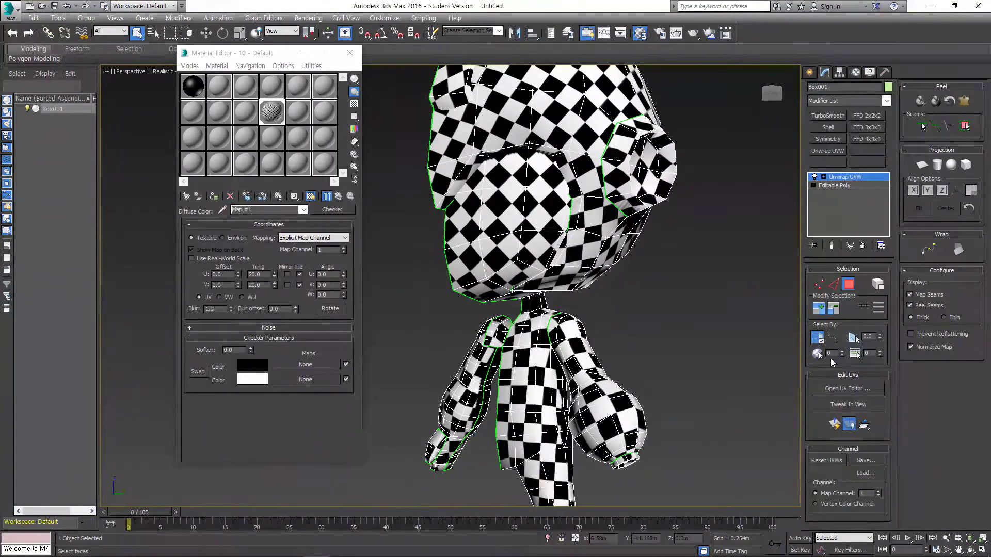
# Reopen the UV editor and consult the character's front, side and back reference photo in the photo viewer.
pyautogui.click(831, 390)
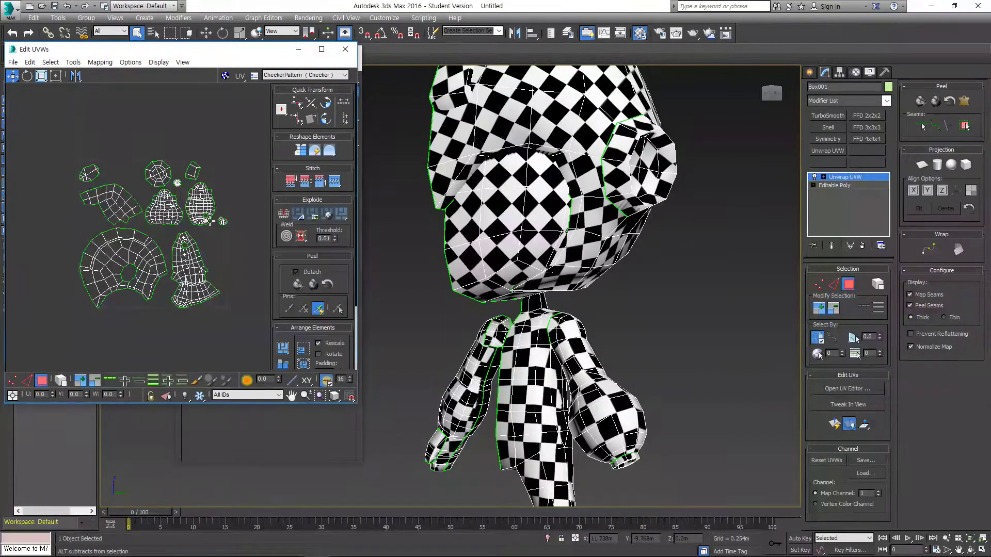
pyautogui.hotkey('alt', 'Tab')
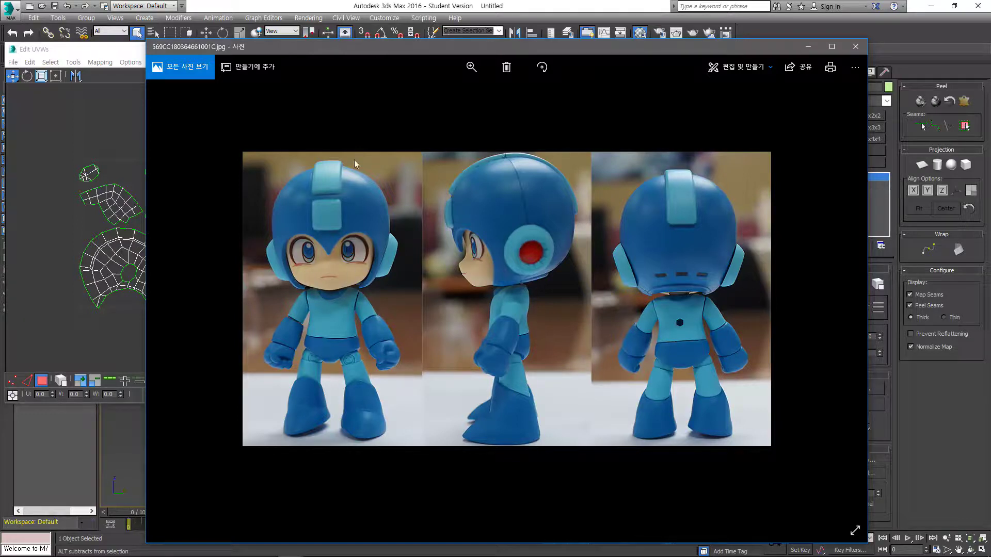
pyautogui.click(126, 157)
pyautogui.scroll(1, 133, 178)
pyautogui.moveTo(133, 178); pyautogui.dragTo(185, 170, button='middle')
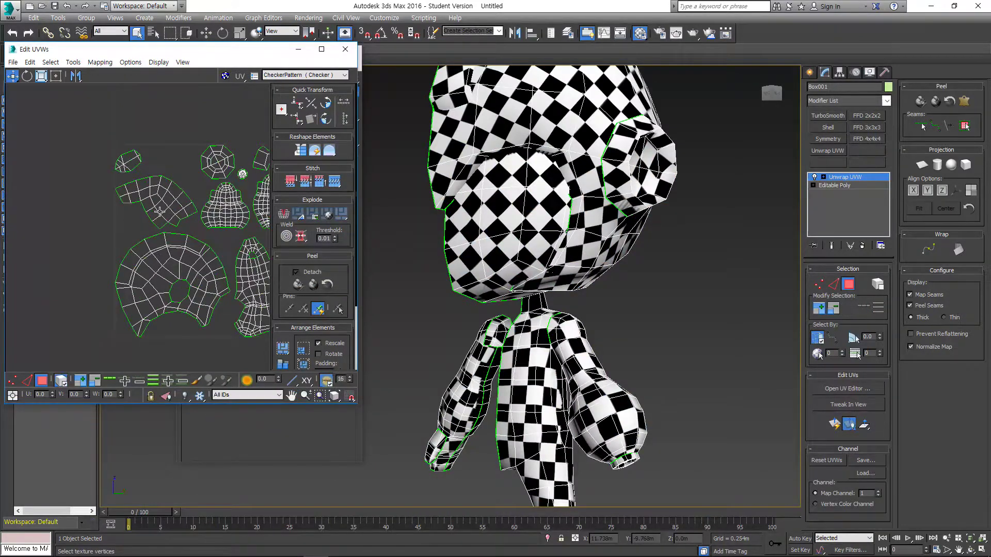
# Move the small oval island to the far side of the layout and rotate the face island upright.
pyautogui.click(155, 226)
pyautogui.scroll(-4, 147, 223)
pyautogui.moveTo(142, 221); pyautogui.dragTo(240, 169)
pyautogui.press('e')
pyautogui.press('w')
pyautogui.click(108, 183)
pyautogui.click(107, 230)
# Enlarge the face island with the Freeform tool and place it above the head island.
pyautogui.click(56, 76)
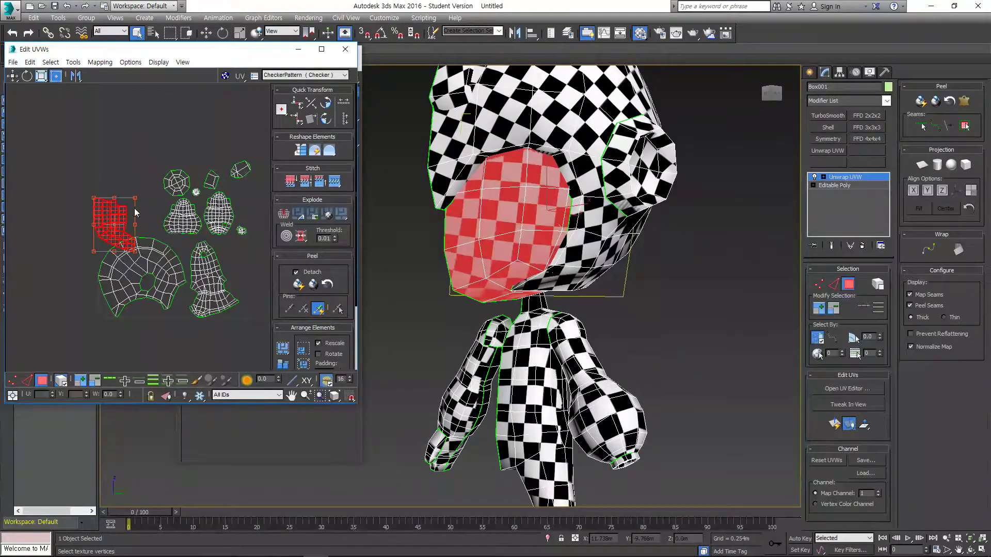
pyautogui.moveTo(135, 200)
pyautogui.keyDown('ctrl'); pyautogui.mouseDown()
pyautogui.moveTo(152, 176)
pyautogui.moveTo(136, 203)
pyautogui.mouseUp(); pyautogui.keyUp('ctrl')
pyautogui.click(144, 162)
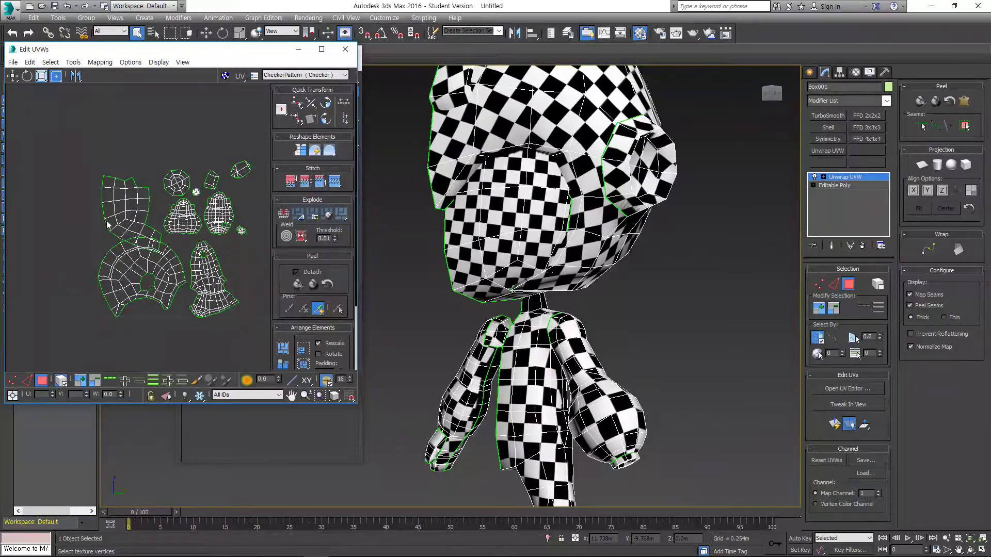
pyautogui.click(121, 196)
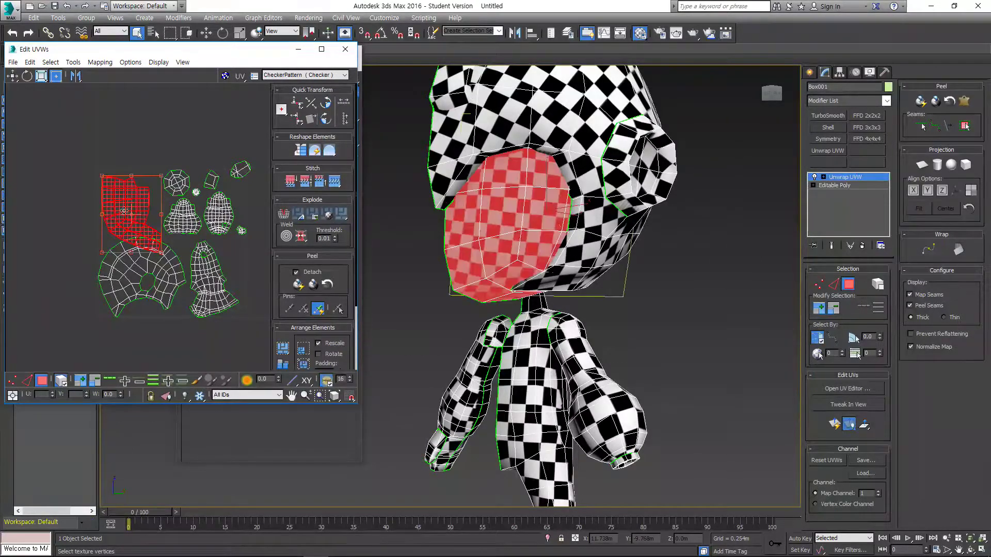
pyautogui.click(149, 181)
# Set the small oval island aside and move the ear, crest and arm islands as a group to the layout's lower left.
pyautogui.scroll(3, 195, 193)
pyautogui.moveTo(227, 186); pyautogui.dragTo(175, 190, button='middle')
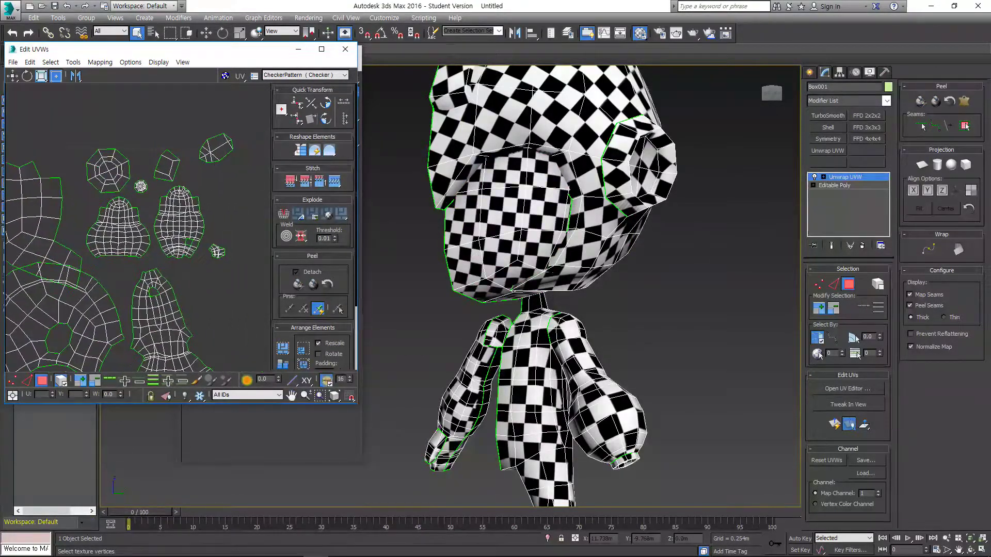
pyautogui.moveTo(219, 138); pyautogui.dragTo(217, 138)
pyautogui.moveTo(221, 152); pyautogui.dragTo(238, 283)
pyautogui.click(144, 261)
pyautogui.moveTo(168, 252); pyautogui.dragTo(161, 225, button='middle')
pyautogui.scroll(-2, 212, 202)
pyautogui.scroll(-2, 161, 225)
pyautogui.moveTo(110, 266); pyautogui.dragTo(263, 189)
pyautogui.moveTo(187, 174); pyautogui.dragTo(108, 343)
# Move the head island beside the face island and rotate it to fit there.
pyautogui.click(230, 196)
pyautogui.moveTo(231, 188)
pyautogui.mouseDown()
pyautogui.moveTo(148, 193)
pyautogui.moveTo(218, 198)
pyautogui.mouseUp()
pyautogui.scroll(2, 149, 193)
pyautogui.press('e')
pyautogui.press('w')
pyautogui.press('e')
pyautogui.press('w')
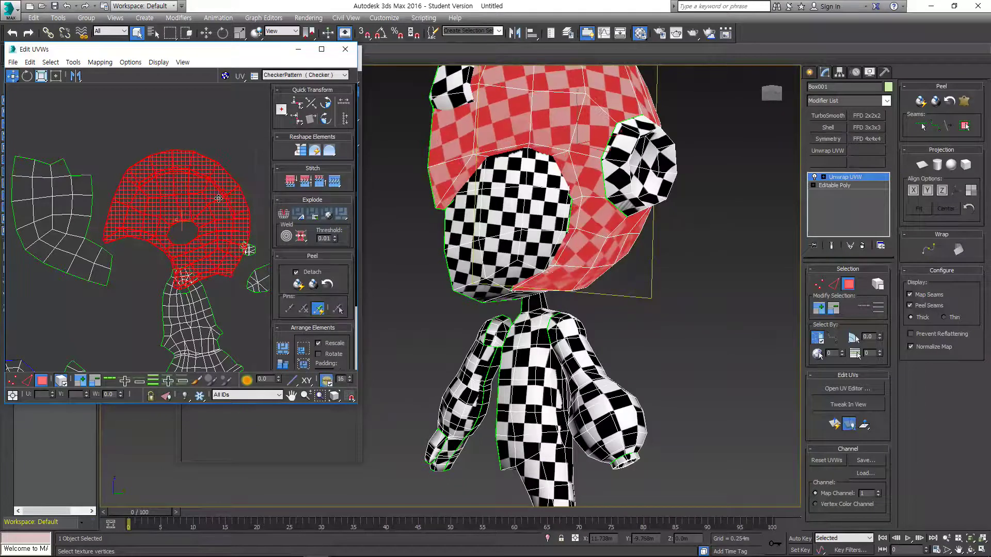
pyautogui.scroll(-2, 219, 199)
pyautogui.click(230, 207)
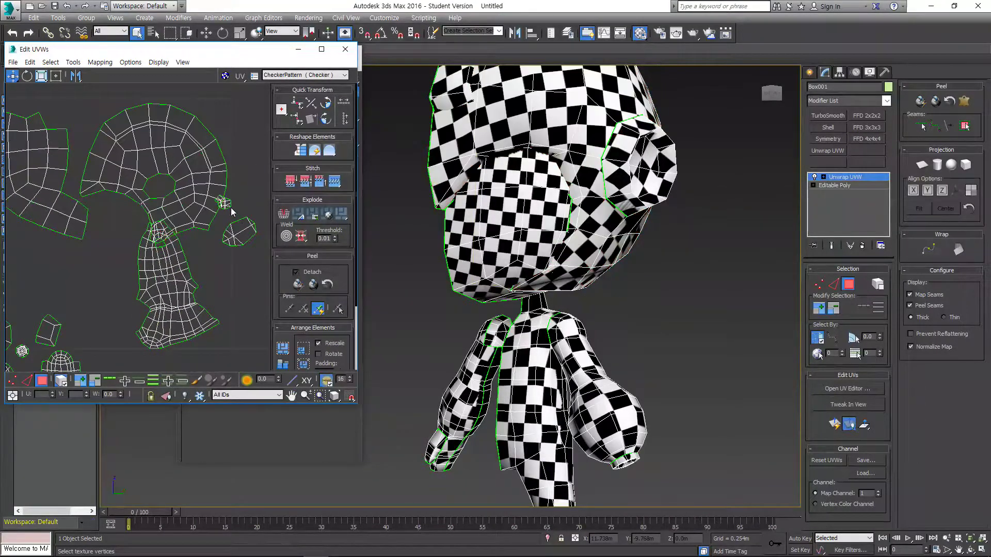
# Move the tiny island next to the arm islands and rotate the body island to lie horizontally.
pyautogui.moveTo(222, 203); pyautogui.dragTo(73, 298)
pyautogui.moveTo(73, 297); pyautogui.dragTo(130, 247, button='middle')
pyautogui.moveTo(130, 248); pyautogui.dragTo(151, 332)
pyautogui.click(172, 238)
pyautogui.press('e')
pyautogui.moveTo(185, 243); pyautogui.dragTo(136, 219)
pyautogui.scroll(-2, 170, 233)
pyautogui.press('w')
# Enlarge the body island with the Freeform tool and fit it below the face and head islands.
pyautogui.click(56, 77)
pyautogui.scroll(1, 153, 237)
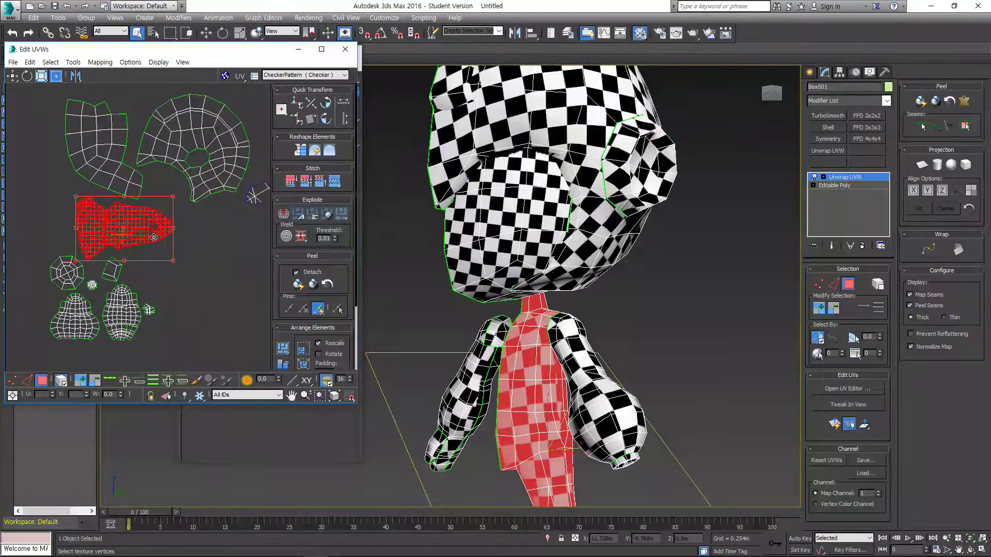
pyautogui.moveTo(171, 262); pyautogui.dragTo(214, 290)
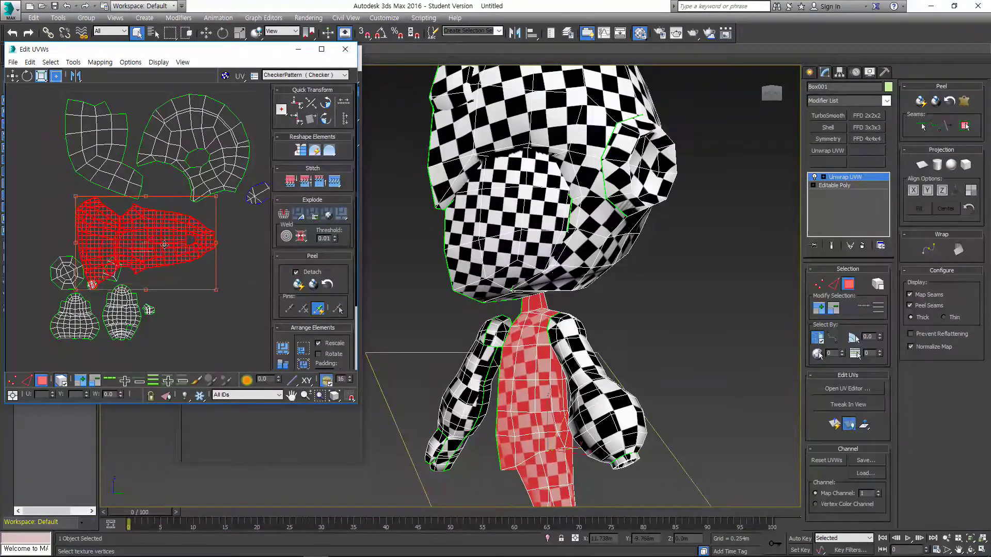
pyautogui.scroll(1, 181, 231)
pyautogui.press('w')
pyautogui.moveTo(205, 238); pyautogui.dragTo(193, 233)
pyautogui.press('e')
pyautogui.press('w')
pyautogui.click(170, 283)
# Place the octagonal ear island between the face and head islands, and both arm islands beyond the body's narrow end.
pyautogui.scroll(-1, 141, 292)
pyautogui.moveTo(66, 279); pyautogui.dragTo(166, 194)
pyautogui.moveTo(116, 310); pyautogui.dragTo(219, 222)
pyautogui.moveTo(98, 309); pyautogui.dragTo(204, 279)
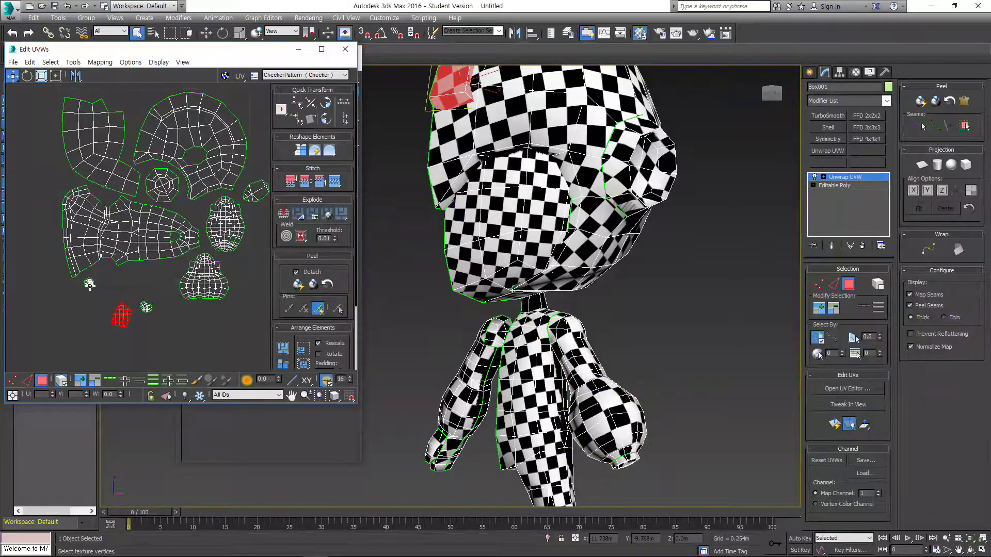
pyautogui.click(146, 307)
pyautogui.click(152, 233)
# Shrink the body island slightly with the Freeform tool and set the tiny round island aside.
pyautogui.moveTo(152, 233); pyautogui.dragTo(174, 224, button='middle')
pyautogui.click(56, 76)
pyautogui.scroll(2, 150, 168)
pyautogui.moveTo(230, 307); pyautogui.dragTo(204, 293)
pyautogui.click(67, 315)
pyautogui.click(145, 238)
pyautogui.moveTo(146, 238); pyautogui.dragTo(146, 244)
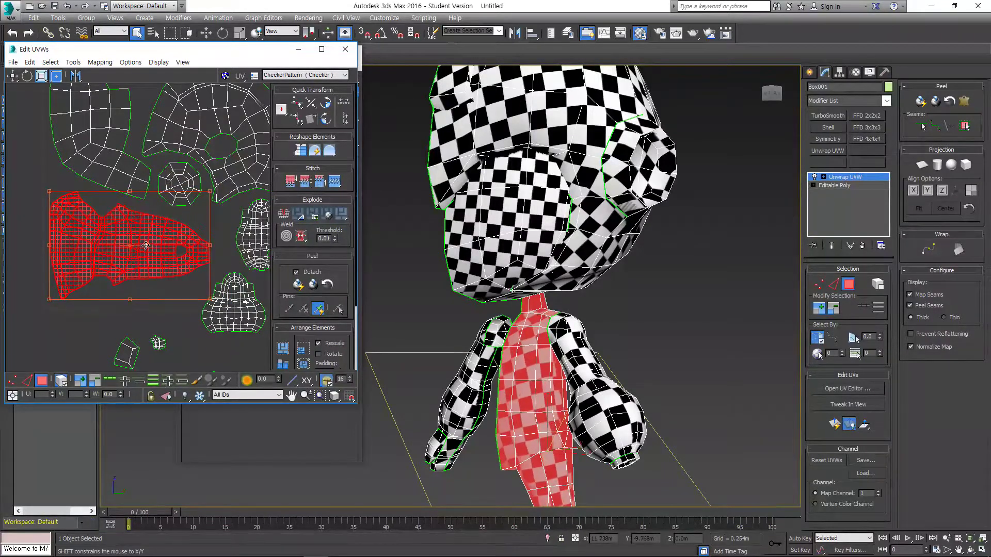
# Move the small oval island from beside the head to below the arm islands.
pyautogui.moveTo(146, 245); pyautogui.dragTo(85, 238, button='middle')
pyautogui.click(202, 229)
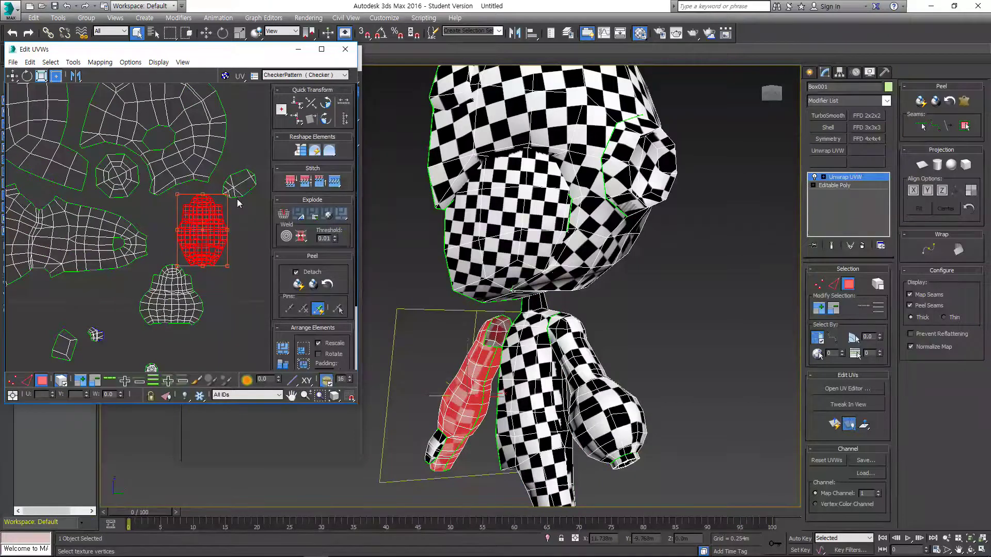
pyautogui.scroll(-1, 245, 186)
pyautogui.moveTo(245, 186); pyautogui.dragTo(237, 223, button='middle')
pyautogui.click(236, 223)
pyautogui.moveTo(237, 223); pyautogui.dragTo(237, 323)
pyautogui.scroll(1, 137, 363)
pyautogui.moveTo(136, 364); pyautogui.dragTo(171, 287, button='middle')
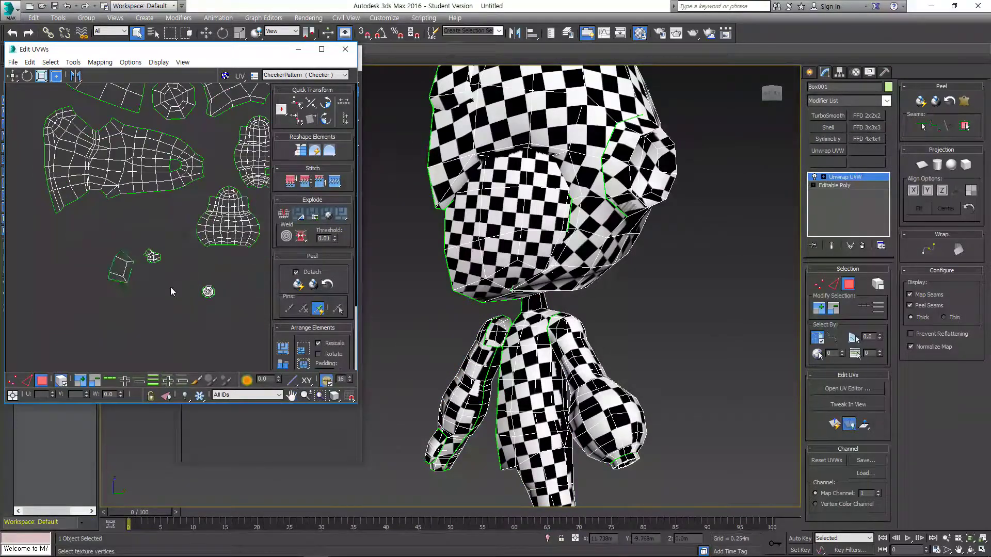
# Move the helmet crest island close beneath the body island and adjust its rotation.
pyautogui.click(122, 267)
pyautogui.moveTo(121, 267); pyautogui.dragTo(137, 298, button='middle')
pyautogui.moveTo(137, 294); pyautogui.dragTo(208, 233)
pyautogui.scroll(2, 123, 248)
pyautogui.click(107, 293)
pyautogui.scroll(-3, 107, 293)
pyautogui.moveTo(195, 280); pyautogui.dragTo(168, 240)
pyautogui.press('e')
pyautogui.moveTo(166, 238); pyautogui.dragTo(166, 268, button='middle')
pyautogui.scroll(-3, 165, 273)
pyautogui.click(213, 341)
pyautogui.moveTo(202, 324); pyautogui.dragTo(196, 315, button='middle')
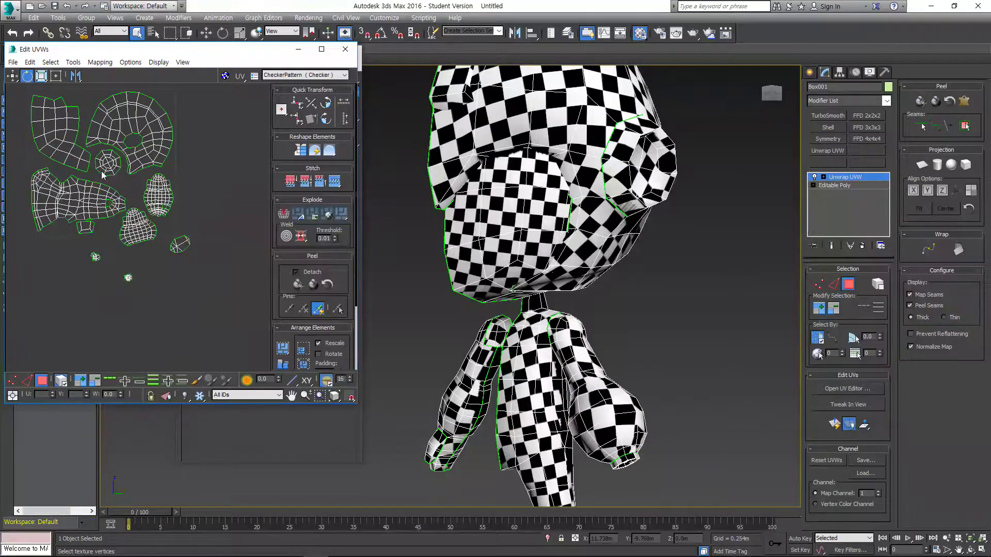
# Select all the islands, reposition them and scale them down slightly together with the Freeform tool.
pyautogui.hotkey('ctrl', 'a')
pyautogui.click(56, 76)
pyautogui.moveTo(180, 229); pyautogui.dragTo(183, 204)
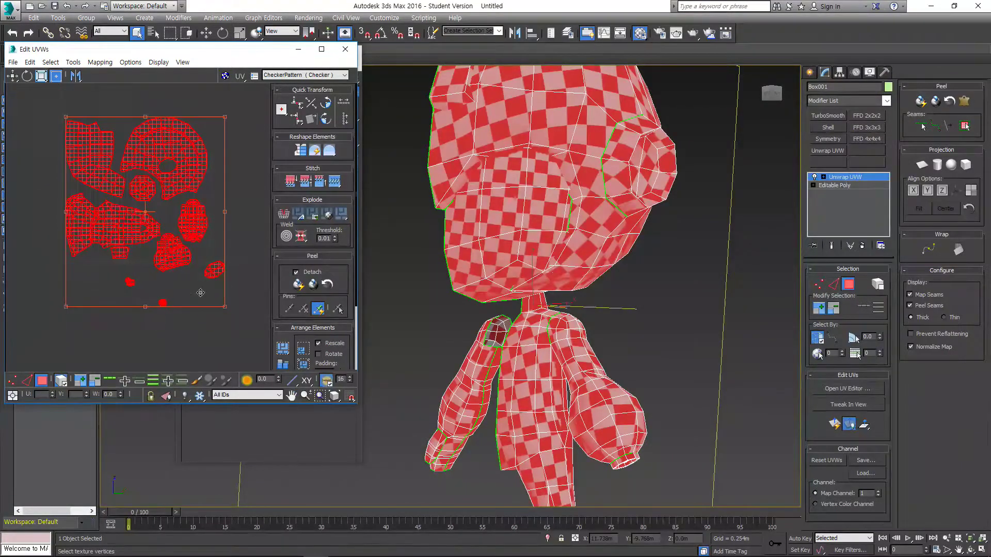
pyautogui.moveTo(226, 308); pyautogui.dragTo(219, 300)
pyautogui.click(233, 206)
# Nudge the head island slightly to the right and adjust the oval arm island's position below it.
pyautogui.scroll(5, 191, 165)
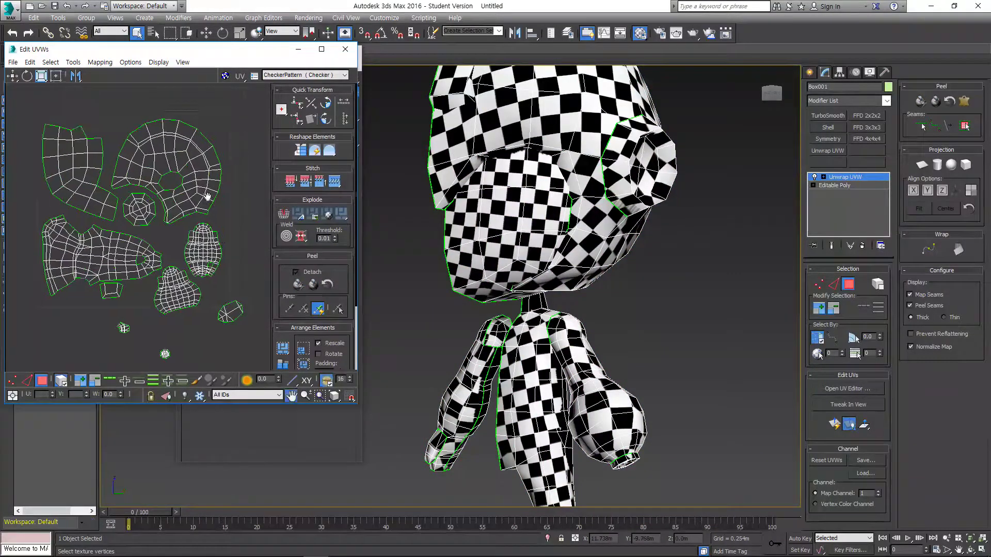
pyautogui.click(191, 195)
pyautogui.moveTo(191, 195); pyautogui.dragTo(198, 195)
pyautogui.moveTo(142, 264); pyautogui.dragTo(175, 172, button='middle')
pyautogui.click(223, 244)
pyautogui.press('q')
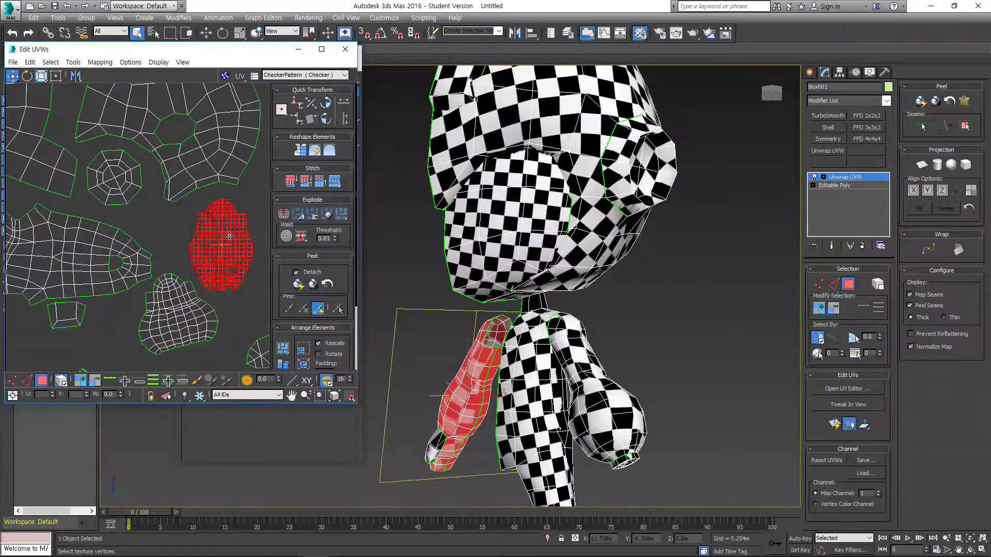
# Rotate the bell-shaped arm island upside down so its wide end faces up.
pyautogui.moveTo(179, 312); pyautogui.dragTo(174, 282, button='middle')
pyautogui.click(174, 282)
pyautogui.scroll(3, 176, 275)
pyautogui.press('e')
pyautogui.moveTo(176, 275); pyautogui.dragTo(204, 278)
pyautogui.press('w')
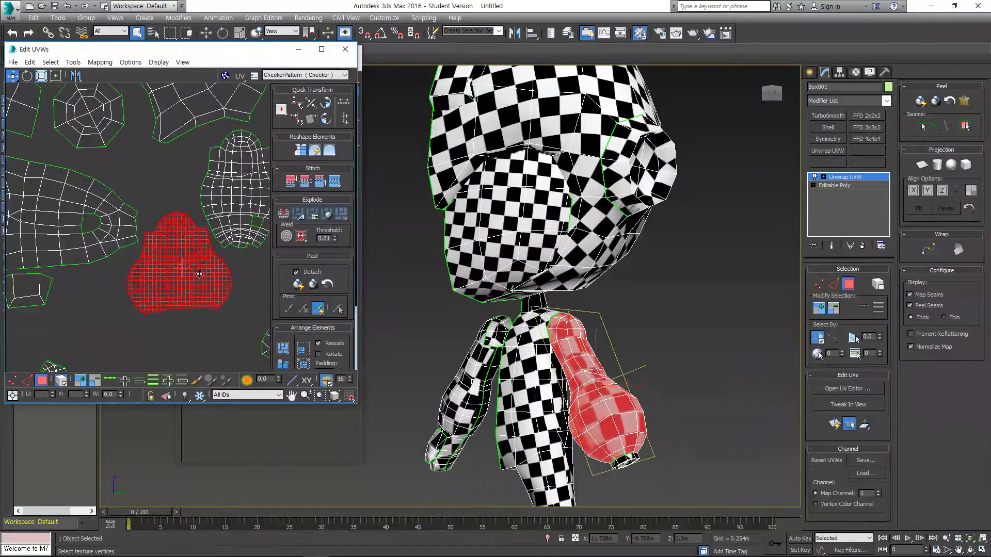
pyautogui.scroll(2, 199, 276)
pyautogui.press('e')
pyautogui.moveTo(210, 244); pyautogui.dragTo(135, 219)
pyautogui.press('w')
# Fit the bell-shaped arm island into the gap beneath the ear and head islands.
pyautogui.moveTo(199, 233); pyautogui.dragTo(188, 285, button='middle')
pyautogui.moveTo(194, 287); pyautogui.dragTo(160, 198)
pyautogui.press('e')
pyautogui.press('w')
pyautogui.moveTo(169, 175); pyautogui.dragTo(177, 206, button='middle')
pyautogui.moveTo(189, 206); pyautogui.dragTo(159, 196)
# Rotate the body island so that its narrow end slopes downward beneath the face island.
pyautogui.moveTo(51, 235); pyautogui.dragTo(246, 245, button='middle')
pyautogui.scroll(-1, 245, 244)
pyautogui.click(194, 252)
pyautogui.moveTo(208, 274); pyautogui.dragTo(189, 241, button='middle')
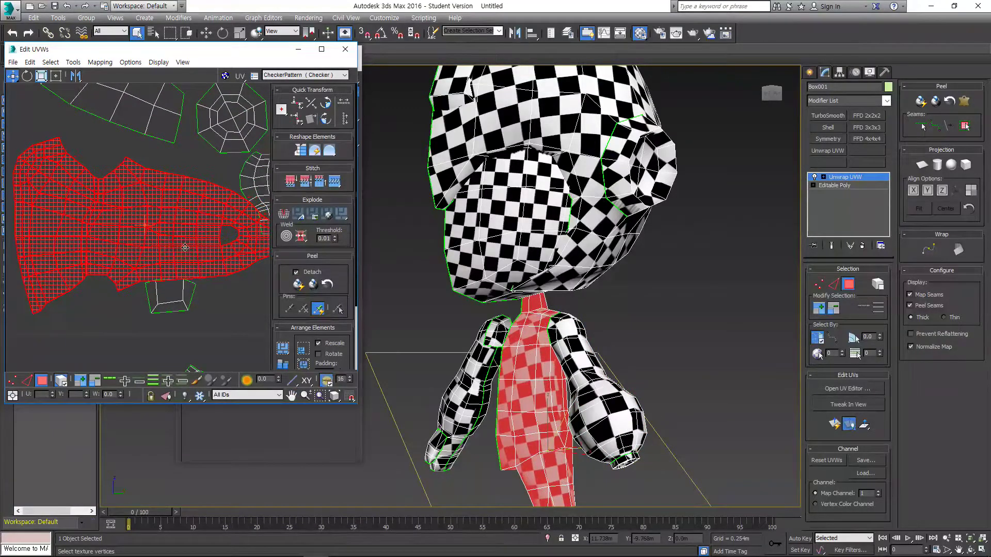
pyautogui.scroll(-2, 137, 317)
pyautogui.press('e')
pyautogui.moveTo(194, 257); pyautogui.dragTo(202, 277)
pyautogui.press('w')
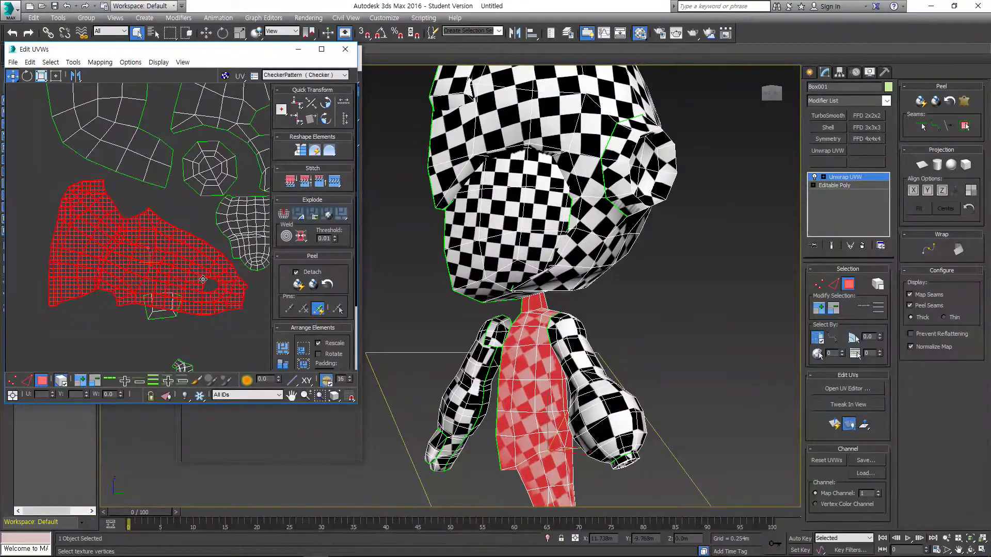
# Move the helmet crest island under the wide end of the body island and rotate it level.
pyautogui.click(159, 305)
pyautogui.click(95, 311)
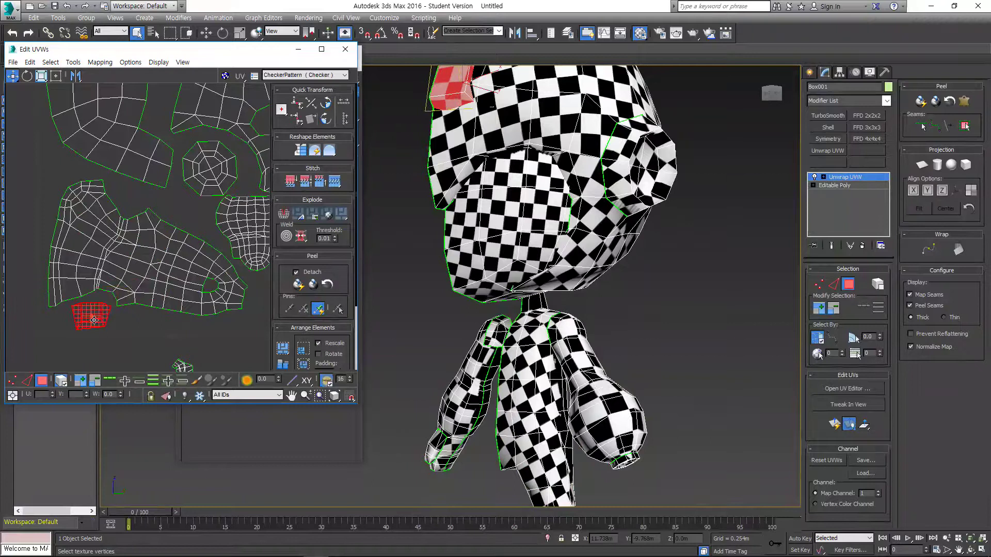
pyautogui.scroll(3, 104, 307)
pyautogui.press('e')
pyautogui.moveTo(136, 295); pyautogui.dragTo(114, 293)
pyautogui.click(157, 298)
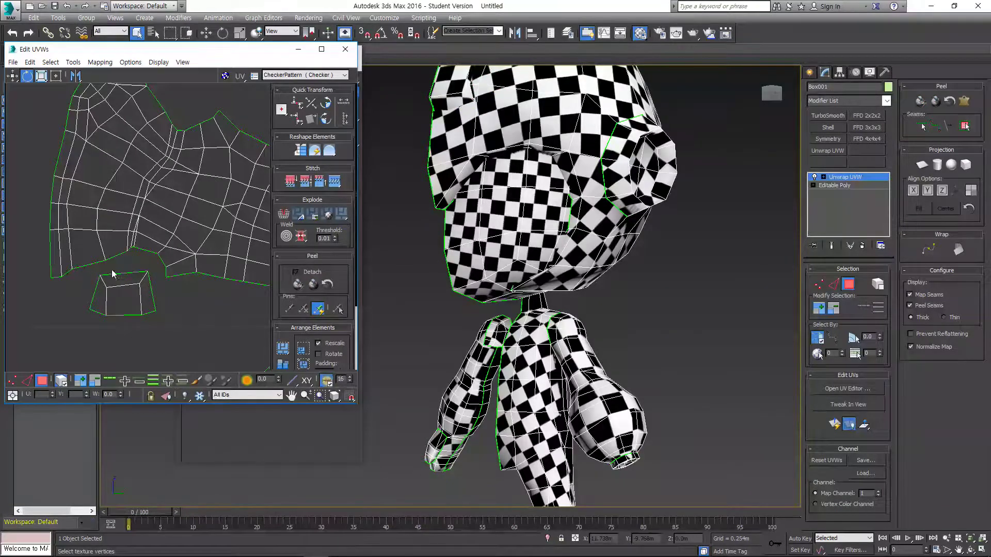
# Examine the spacing of the packed islands around the body, crest, ear and face.
pyautogui.scroll(4, 129, 271)
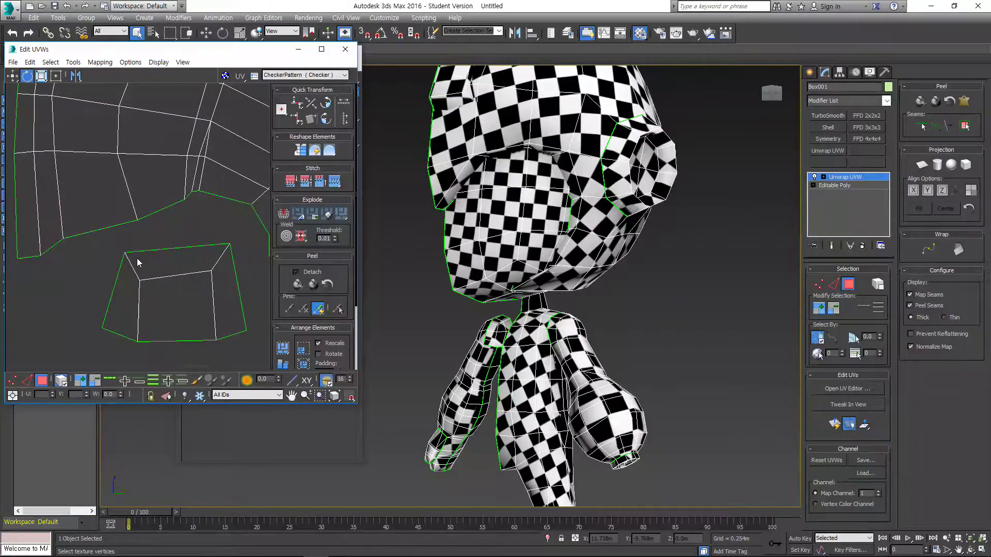
pyautogui.scroll(-5, 133, 263)
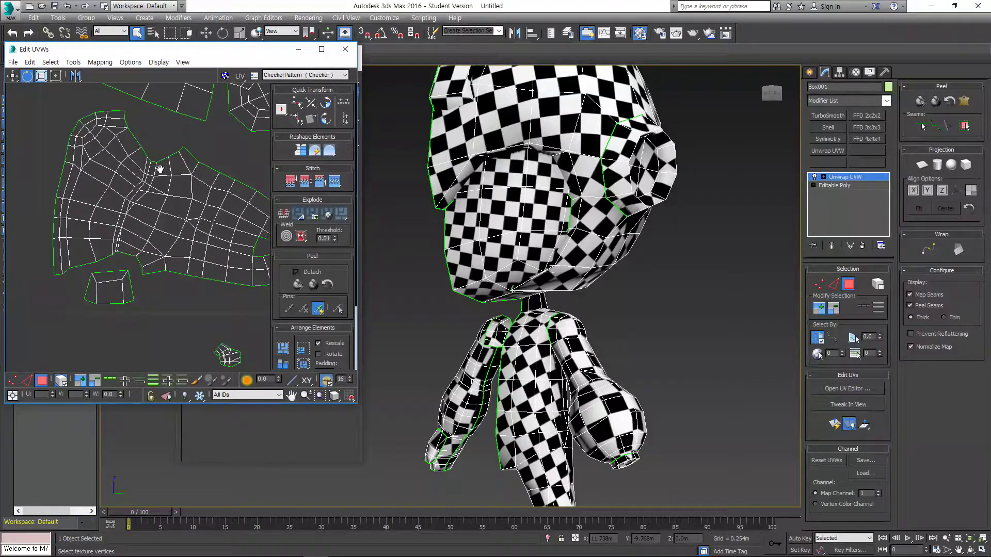
pyautogui.moveTo(160, 169); pyautogui.dragTo(126, 296, button='middle')
pyautogui.moveTo(127, 184); pyautogui.dragTo(140, 300, button='middle')
pyautogui.click(86, 230)
pyautogui.click(166, 150)
pyautogui.click(147, 199)
pyautogui.click(189, 190)
pyautogui.moveTo(133, 306); pyautogui.dragTo(186, 121, button='middle')
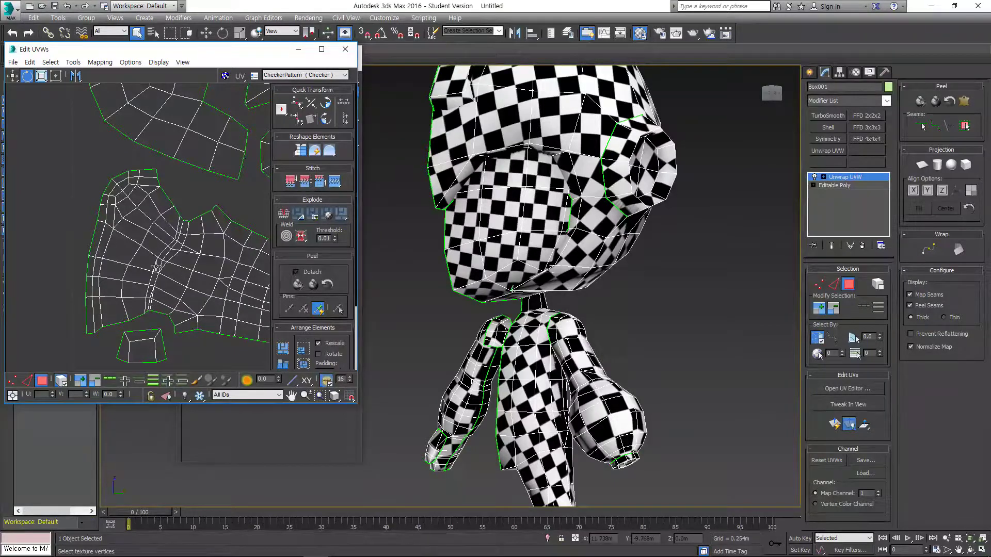
pyautogui.scroll(-6, 196, 242)
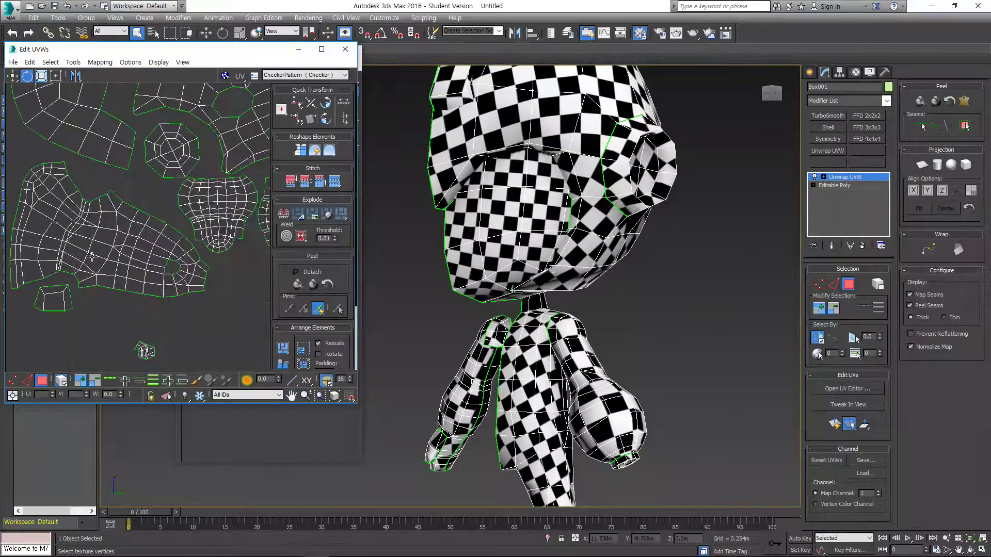
pyautogui.scroll(3, 156, 262)
pyautogui.moveTo(172, 246); pyautogui.dragTo(215, 343, button='middle')
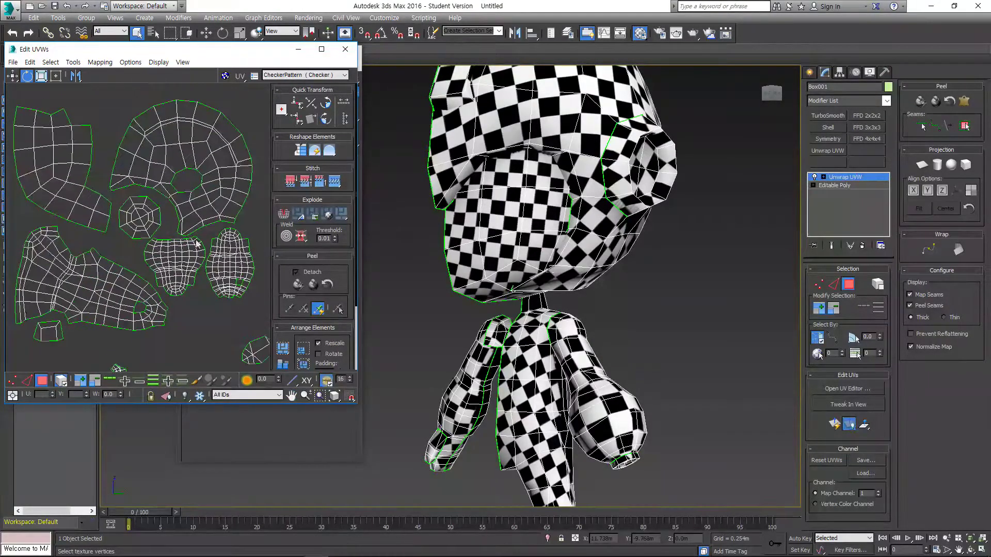
# Move the small oval island beside the narrow end of the body island and rotate it level.
pyautogui.moveTo(269, 368); pyautogui.dragTo(217, 282, button='middle')
pyautogui.click(206, 265)
pyautogui.press('w')
pyautogui.moveTo(207, 267); pyautogui.dragTo(149, 241)
pyautogui.scroll(3, 143, 230)
pyautogui.press('e')
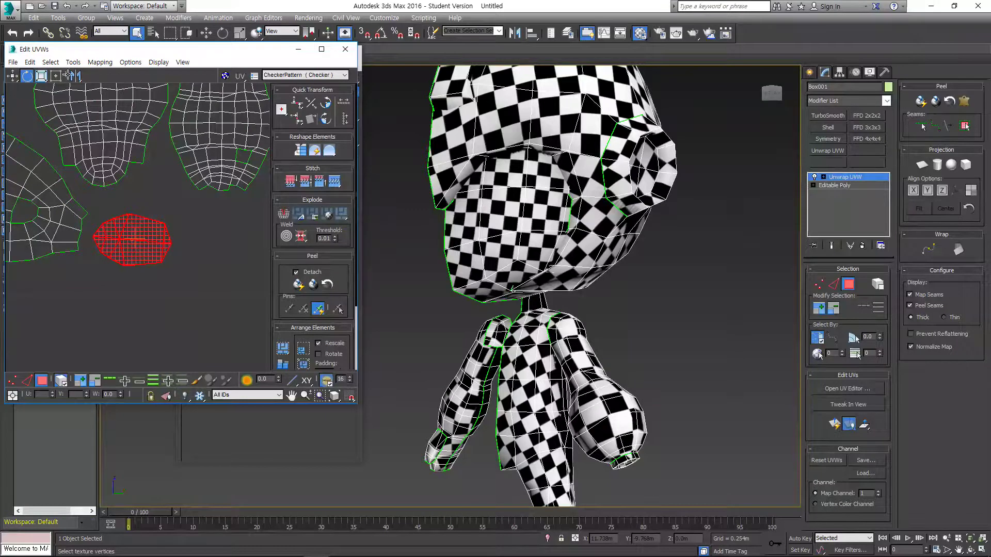
# Shrink the small oval island and fit it into the gap between the body, ear and bell-shaped arm islands.
pyautogui.click(55, 76)
pyautogui.moveTo(153, 265); pyautogui.dragTo(211, 294, button='middle')
pyautogui.moveTo(227, 294); pyautogui.dragTo(204, 279)
pyautogui.moveTo(160, 229); pyautogui.dragTo(210, 260, button='middle')
pyautogui.moveTo(228, 289); pyautogui.dragTo(98, 150)
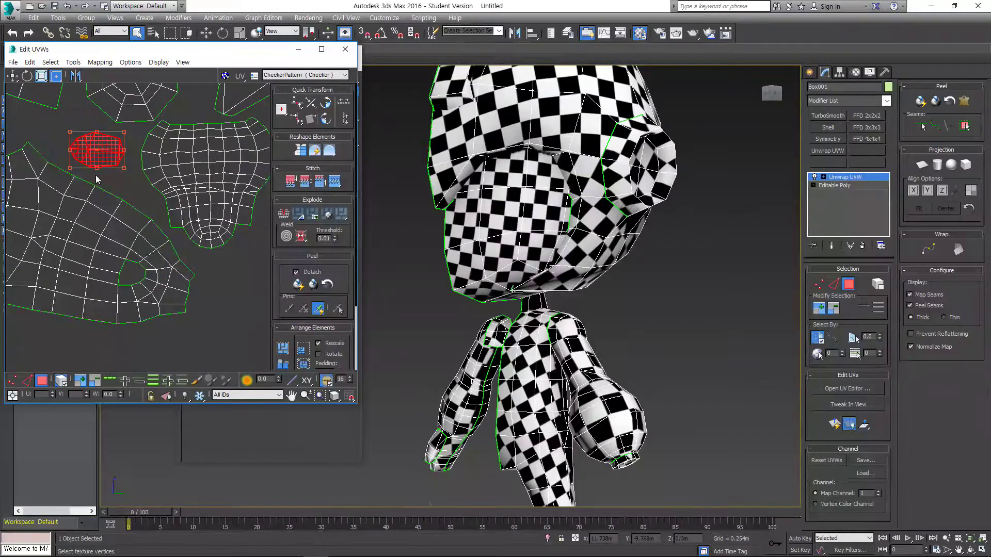
pyautogui.click(95, 192)
pyautogui.moveTo(133, 204); pyautogui.dragTo(176, 210, button='middle')
pyautogui.scroll(-3, 175, 209)
pyautogui.click(120, 291)
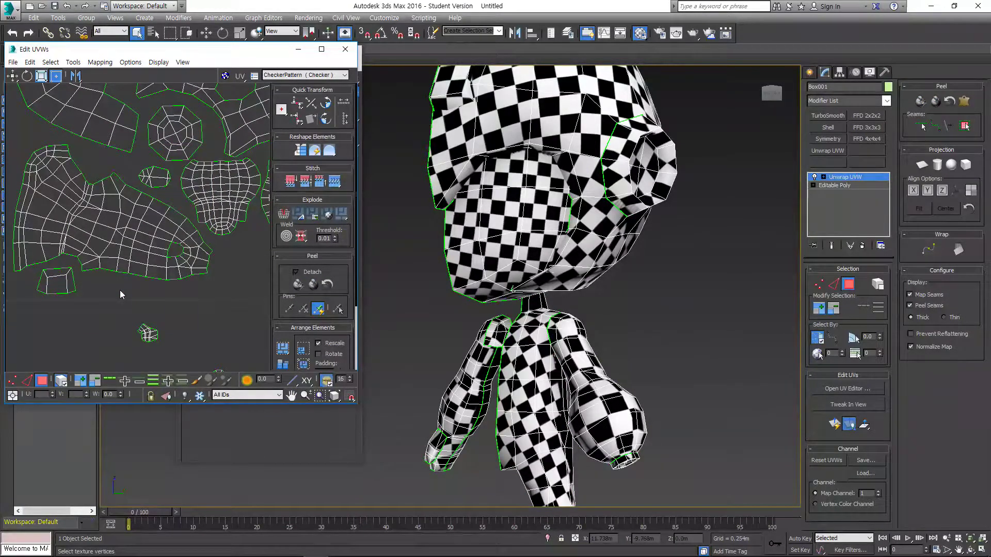
# Move the small irregular and small round islands into the gap beneath the two arm islands.
pyautogui.scroll(-1, 113, 274)
pyautogui.scroll(-1, 114, 278)
pyautogui.moveTo(199, 349); pyautogui.dragTo(191, 253)
pyautogui.click(198, 264)
pyautogui.scroll(1, 200, 265)
pyautogui.scroll(1, 199, 264)
pyautogui.moveTo(241, 288); pyautogui.dragTo(190, 226)
pyautogui.click(203, 274)
pyautogui.scroll(-2, 199, 263)
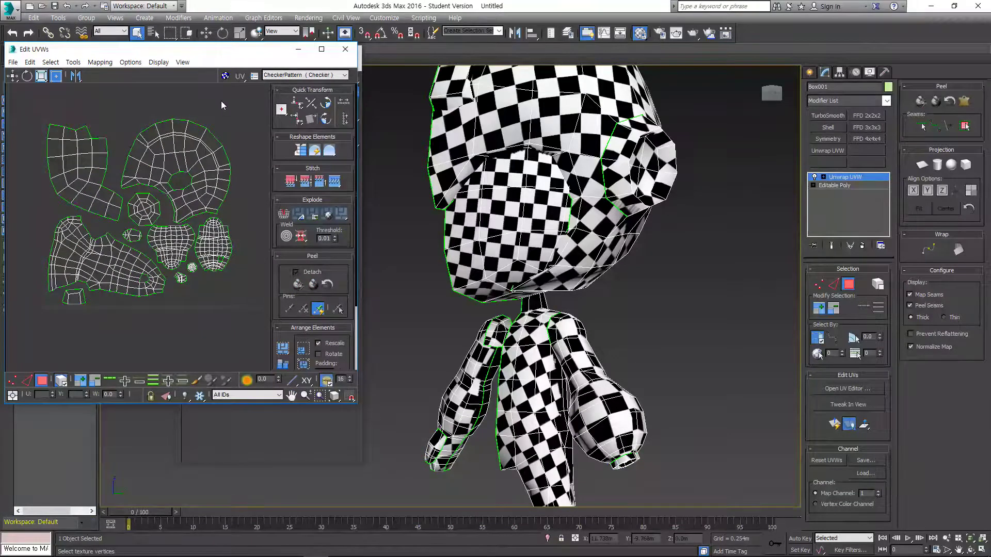
# Enlarge the bell-shaped and oval arm islands together slightly.
pyautogui.click(225, 76)
pyautogui.click(226, 77)
pyautogui.scroll(3, 161, 224)
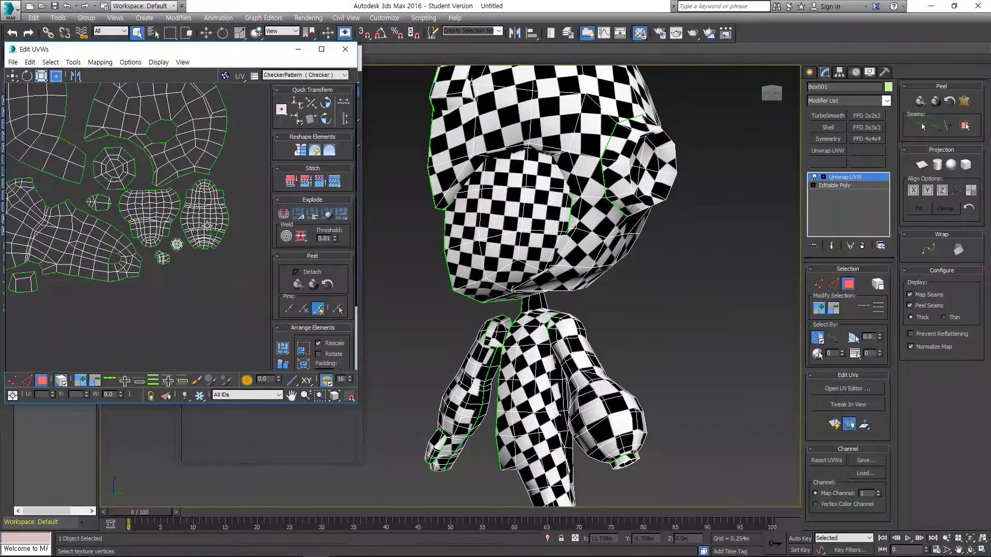
pyautogui.click(145, 221)
pyautogui.keyDown('ctrl'); pyautogui.click(204, 227); pyautogui.keyUp('ctrl')
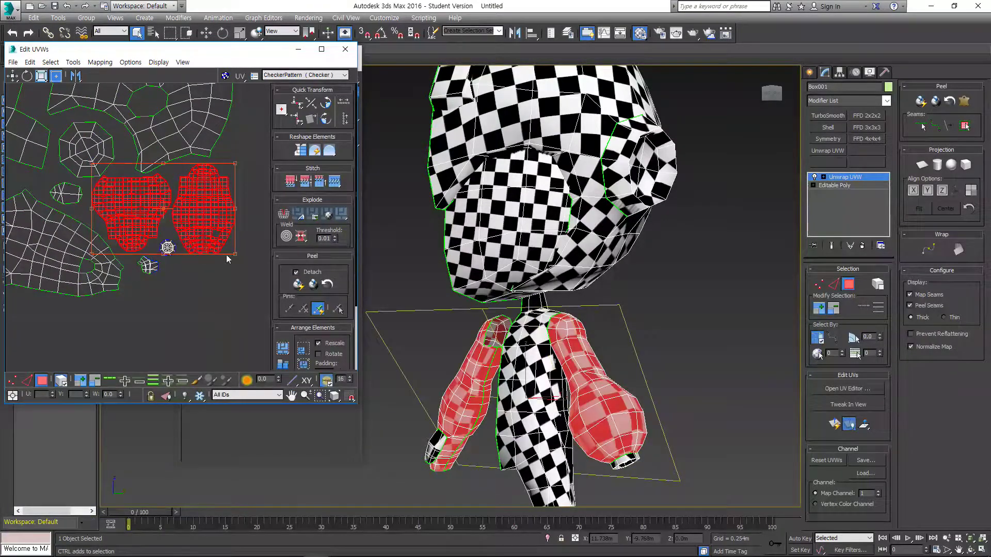
pyautogui.keyDown('ctrl'); pyautogui.moveTo(232, 254); pyautogui.dragTo(239, 265); pyautogui.keyUp('ctrl')
pyautogui.click(237, 289)
# Lower the oval arm island, and enlarge the small irregular island beneath the tip of the bell-shaped arm island.
pyautogui.moveTo(229, 232); pyautogui.dragTo(214, 278)
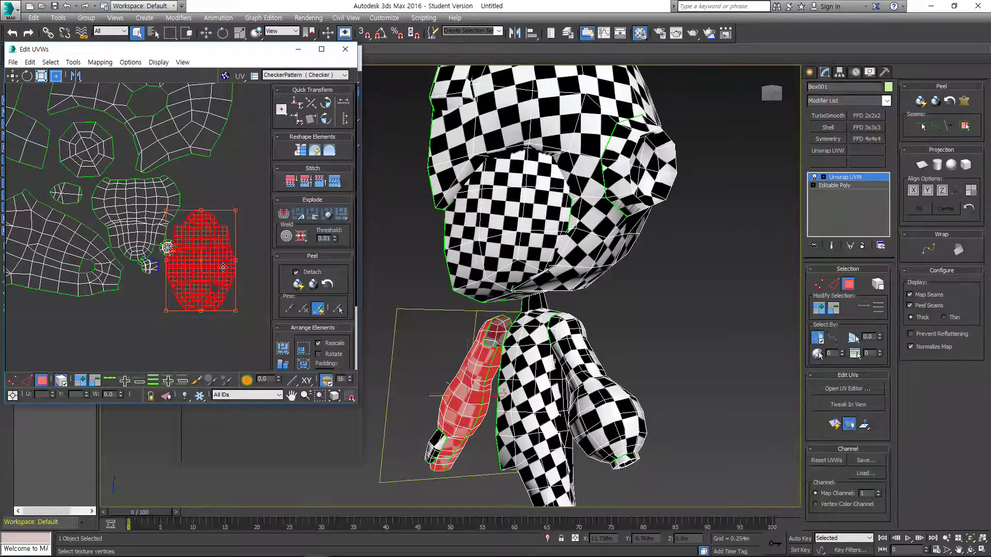
pyautogui.click(167, 267)
pyautogui.click(156, 267)
pyautogui.moveTo(156, 267); pyautogui.dragTo(169, 307)
pyautogui.moveTo(159, 297); pyautogui.dragTo(155, 298)
pyautogui.click(223, 231)
pyautogui.click(156, 271)
# Enlarge the small round island and place it between the head island and the oval arm island.
pyautogui.click(167, 248)
pyautogui.moveTo(167, 248); pyautogui.dragTo(221, 199)
pyautogui.moveTo(212, 187); pyautogui.dragTo(203, 183)
pyautogui.click(224, 203)
pyautogui.moveTo(140, 218); pyautogui.dragTo(230, 222, button='middle')
pyautogui.scroll(-4, 188, 214)
pyautogui.scroll(4, 227, 225)
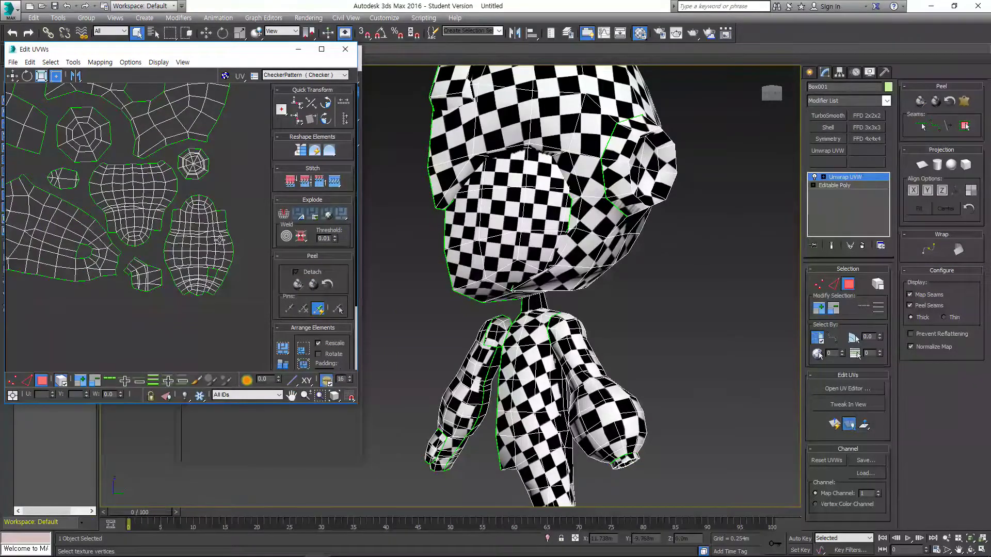
pyautogui.click(217, 240)
pyautogui.click(245, 228)
# Reposition and widen the UV editor window so the whole layout fits in view.
pyautogui.scroll(3, 198, 231)
pyautogui.moveTo(98, 193); pyautogui.dragTo(180, 225, button='middle')
pyautogui.scroll(-3, 177, 226)
pyautogui.moveTo(231, 56); pyautogui.dragTo(246, 66)
pyautogui.scroll(-3, 210, 204)
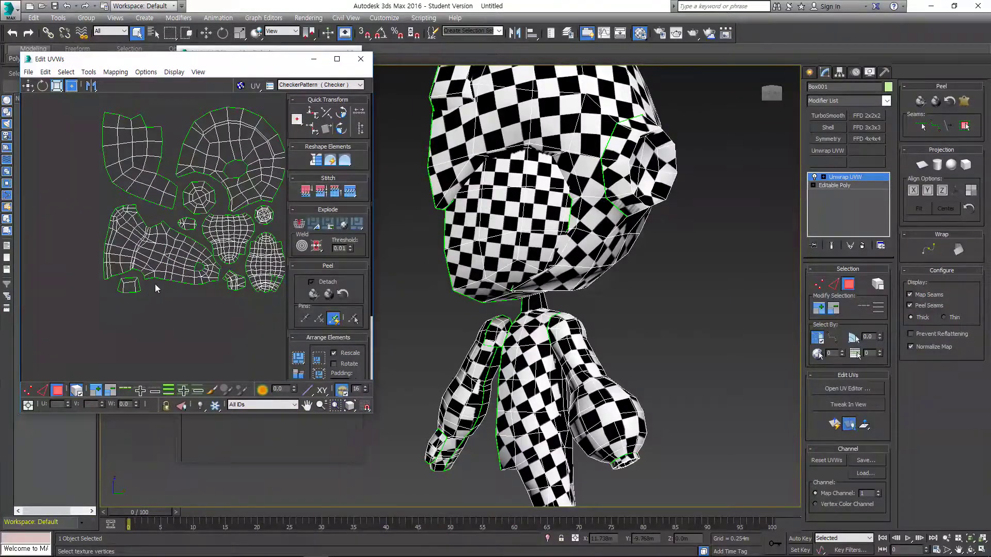
pyautogui.moveTo(148, 293); pyautogui.dragTo(113, 306, button='middle')
pyautogui.moveTo(203, 210); pyautogui.dragTo(211, 235, button='middle')
pyautogui.moveTo(371, 251); pyautogui.dragTo(629, 237)
pyautogui.moveTo(367, 271); pyautogui.dragTo(381, 226, button='middle')
pyautogui.moveTo(302, 164); pyautogui.dragTo(305, 176, button='middle')
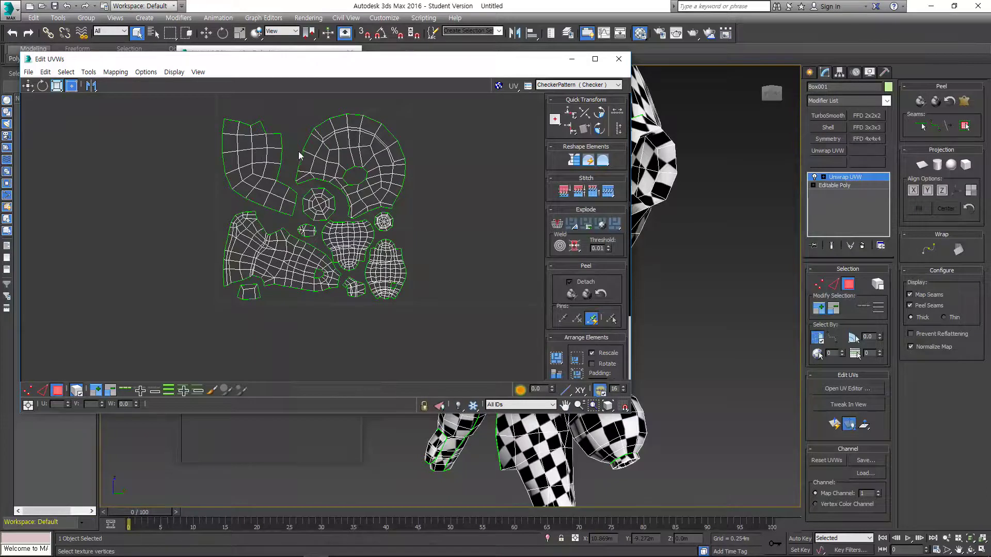
pyautogui.scroll(4, 296, 190)
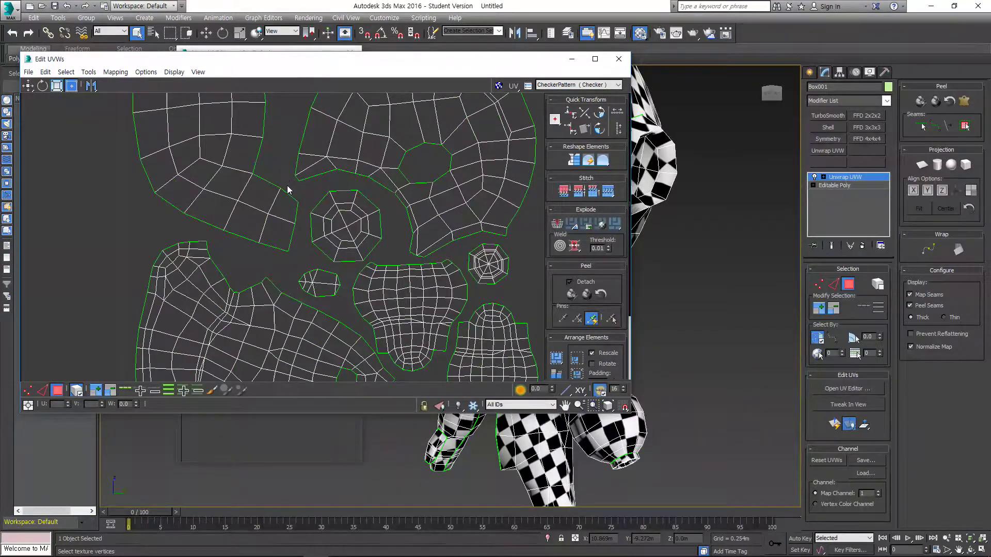
pyautogui.scroll(-4, 282, 186)
pyautogui.moveTo(372, 194); pyautogui.dragTo(384, 224, button='middle')
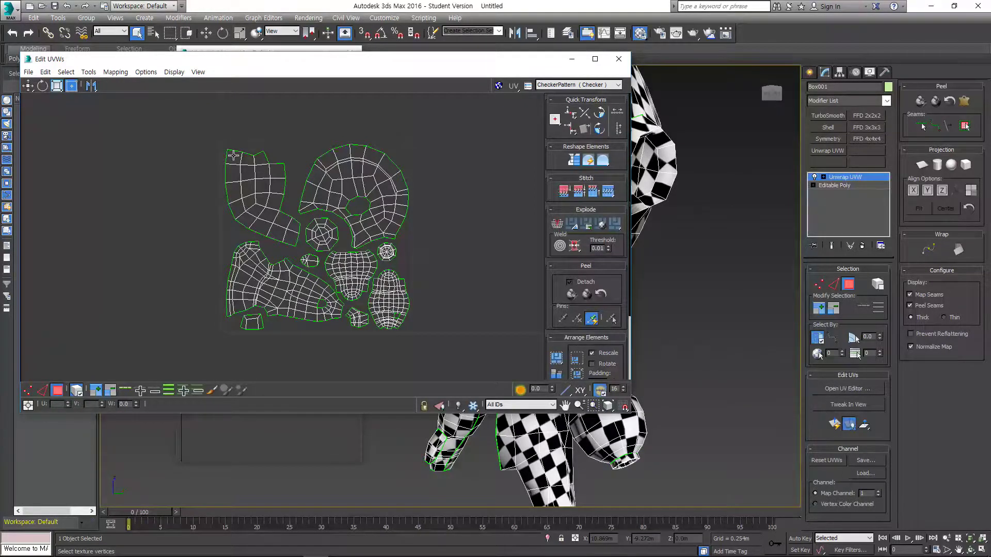
# Nudge the bell-shaped arm island slightly upward to even out its spacing.
pyautogui.scroll(8, 387, 251)
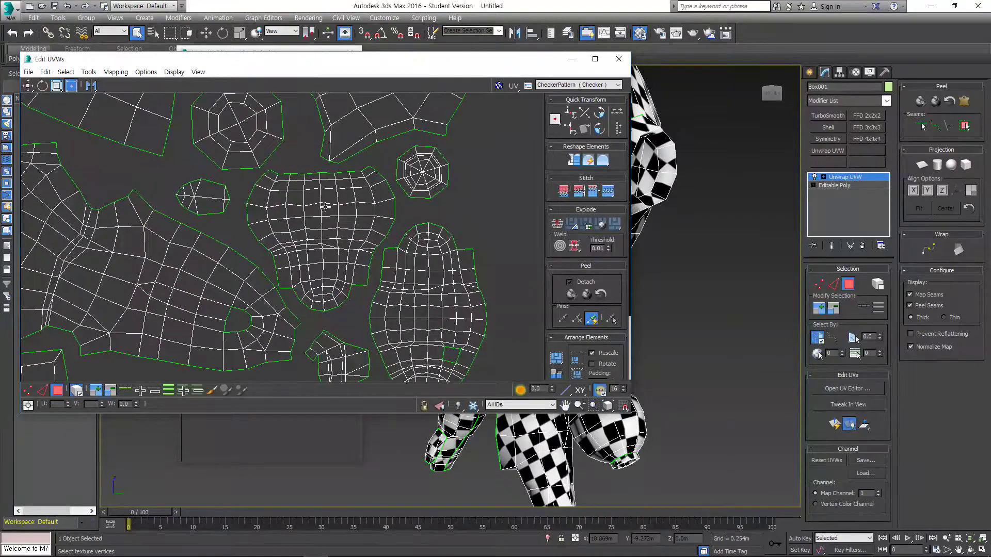
pyautogui.click(354, 216)
pyautogui.moveTo(380, 213); pyautogui.dragTo(383, 208)
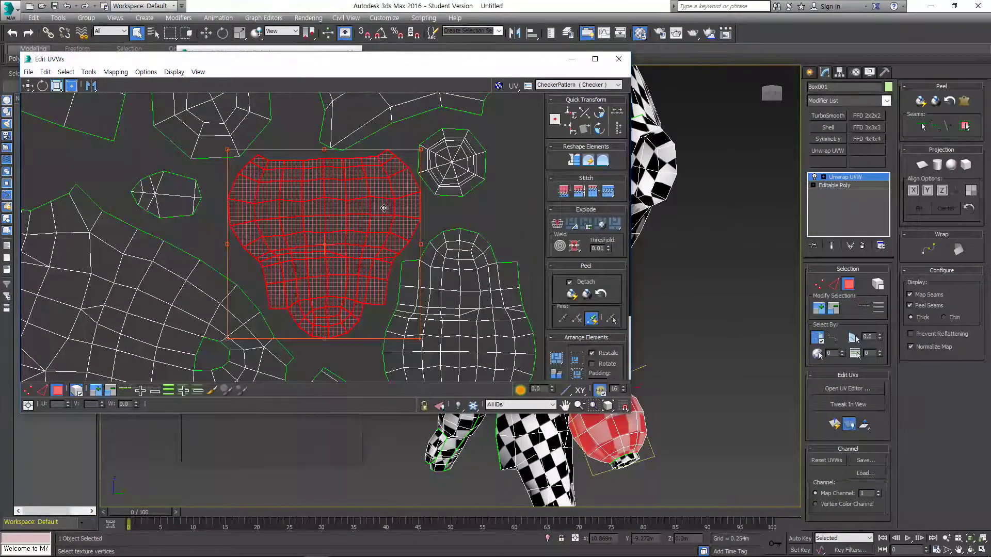
pyautogui.click(493, 227)
pyautogui.scroll(-8, 330, 227)
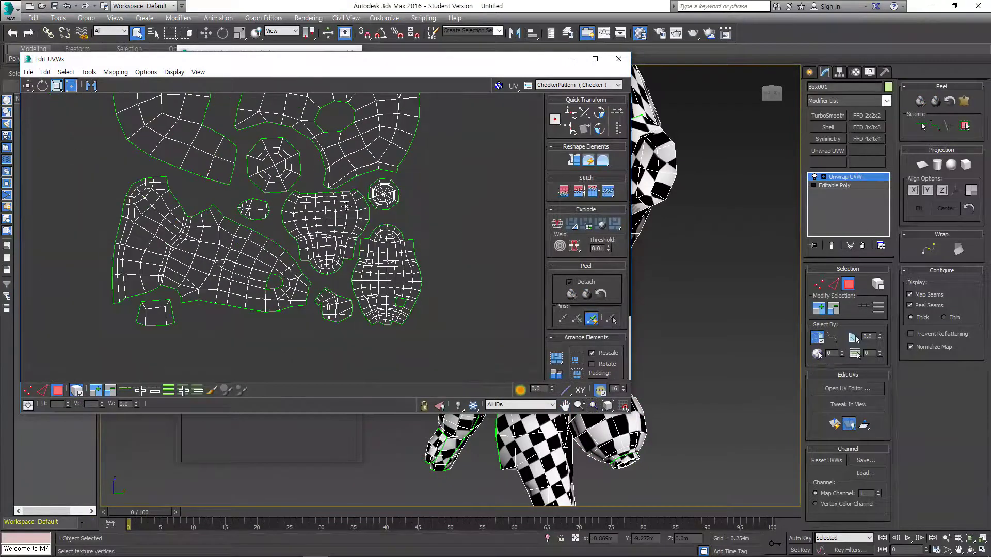
pyautogui.scroll(-2, 312, 248)
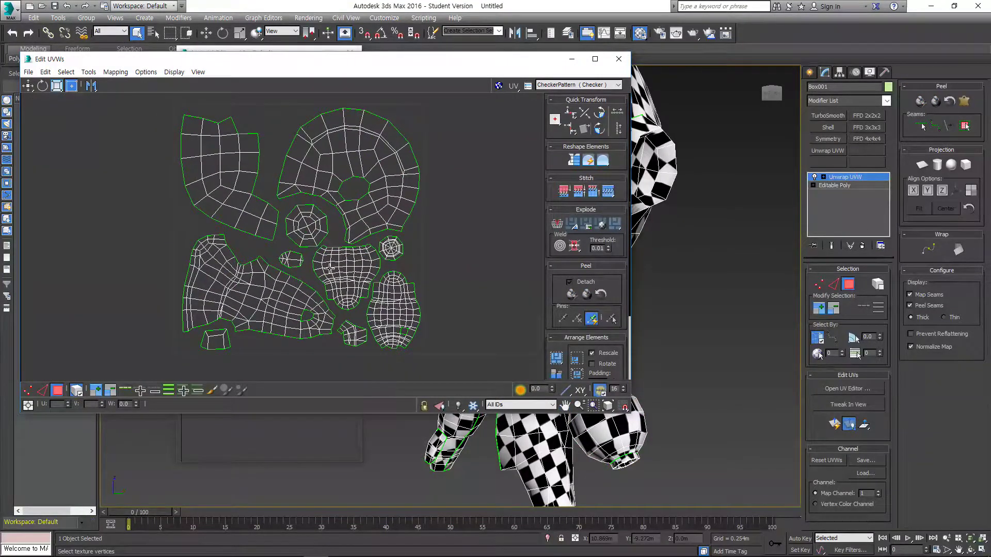
pyautogui.scroll(-1, 331, 289)
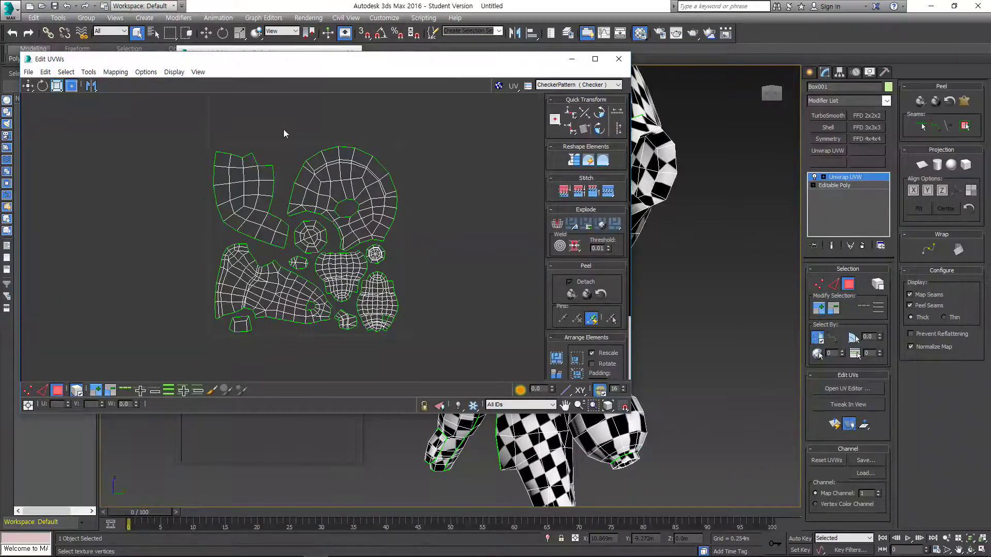
# Move the large head island slightly upward, away from the ear and arm islands.
pyautogui.click(341, 189)
pyautogui.scroll(3, 351, 187)
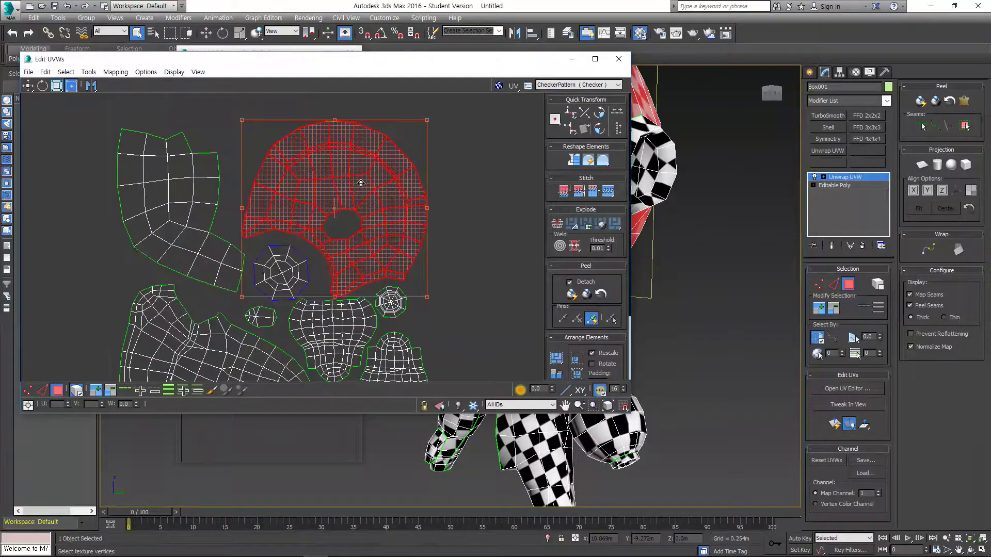
pyautogui.press('w')
pyautogui.moveTo(401, 200)
pyautogui.mouseDown()
pyautogui.moveTo(404, 188)
pyautogui.moveTo(396, 189)
pyautogui.mouseUp()
pyautogui.click(427, 188)
pyautogui.scroll(-5, 427, 188)
# Close the UV editor and convert the unwrapped character mesh to an Editable Poly.
pyautogui.moveTo(449, 307); pyautogui.dragTo(199, 137)
pyautogui.click(618, 58)
pyautogui.moveTo(627, 243)
pyautogui.keyDown('alt'); pyautogui.mouseDown(button='middle')
pyautogui.moveTo(614, 242)
pyautogui.moveTo(635, 247)
pyautogui.mouseUp(button='middle'); pyautogui.keyUp('alt')
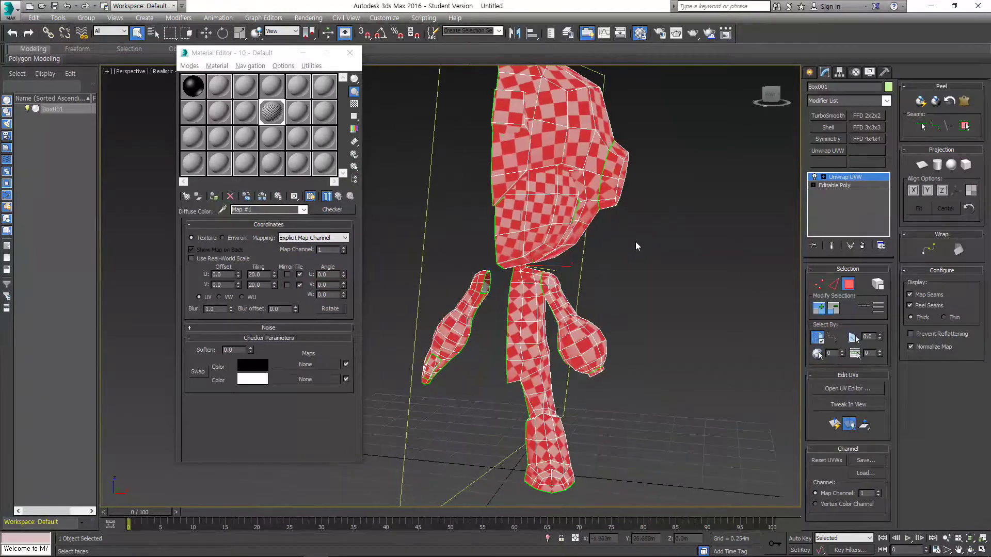
pyautogui.rightClick(563, 187)
pyautogui.moveTo(638, 292)
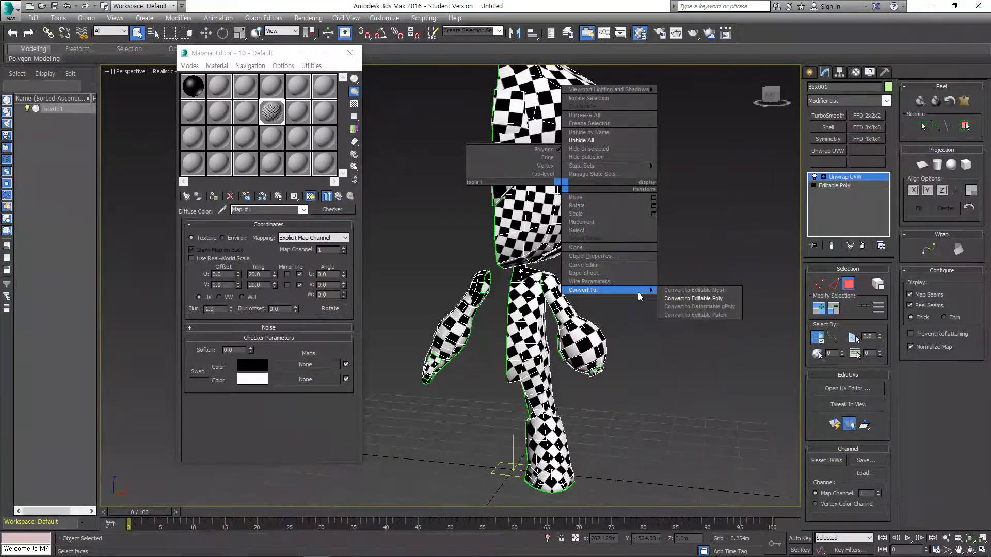
pyautogui.click(672, 298)
# Select the body, face, head and helmet crest elements together, and return to the object level.
pyautogui.scroll(3, 579, 216)
pyautogui.press('5')
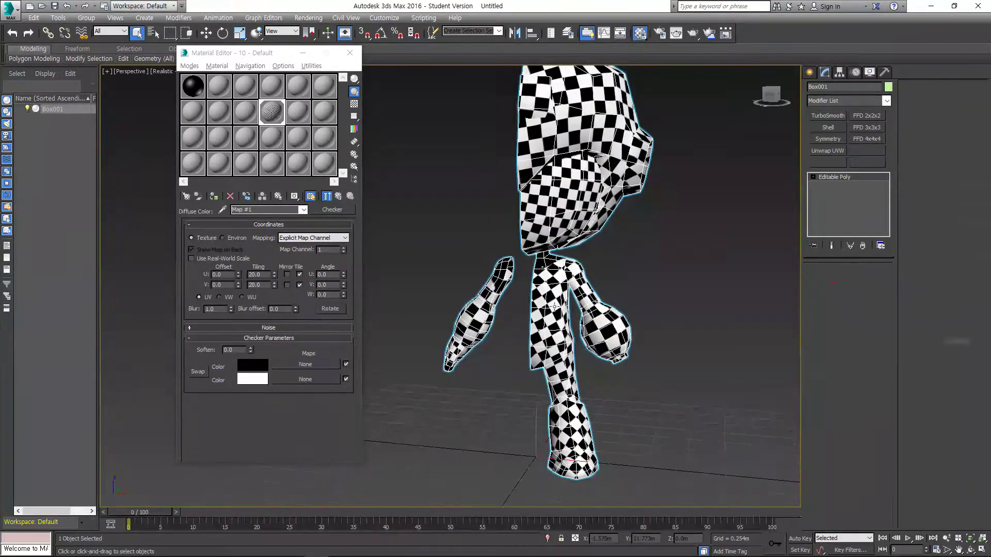
pyautogui.click(551, 294)
pyautogui.moveTo(563, 284)
pyautogui.keyDown('alt'); pyautogui.mouseDown(button='middle')
pyautogui.moveTo(679, 284)
pyautogui.moveTo(555, 287)
pyautogui.mouseUp(button='middle'); pyautogui.keyUp('alt')
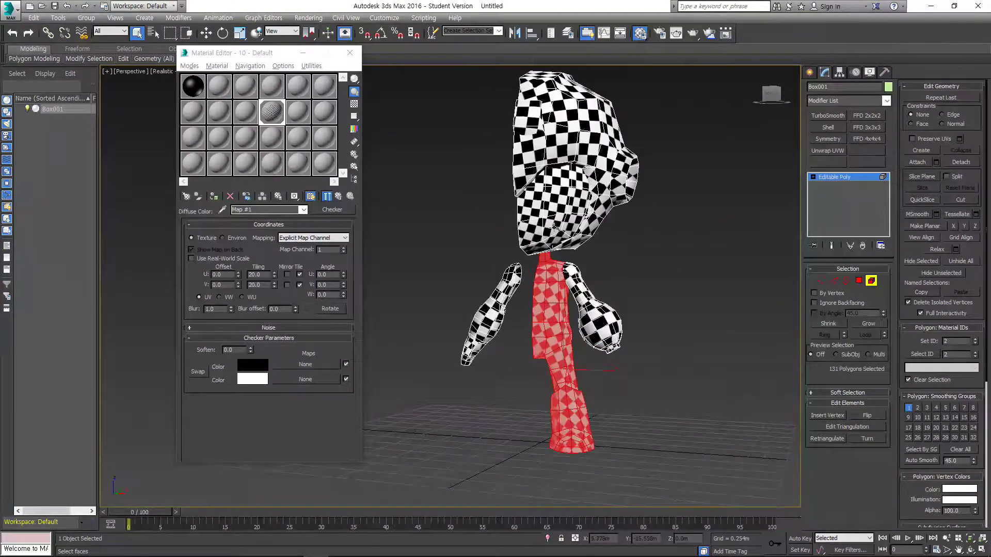
pyautogui.keyDown('ctrl'); pyautogui.click(601, 235); pyautogui.keyUp('ctrl')
pyautogui.keyDown('ctrl'); pyautogui.click(596, 176); pyautogui.keyUp('ctrl')
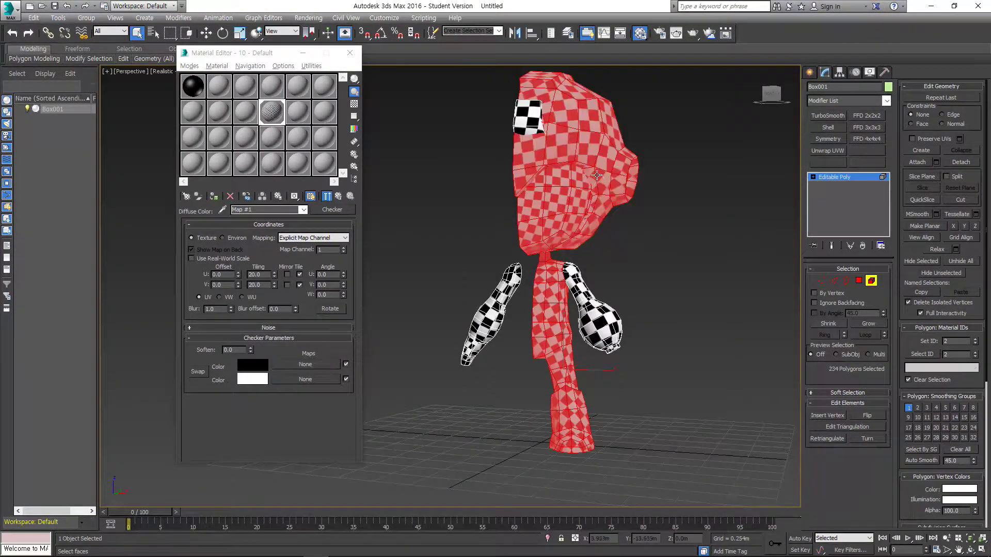
pyautogui.keyDown('ctrl'); pyautogui.click(523, 121); pyautogui.keyUp('ctrl')
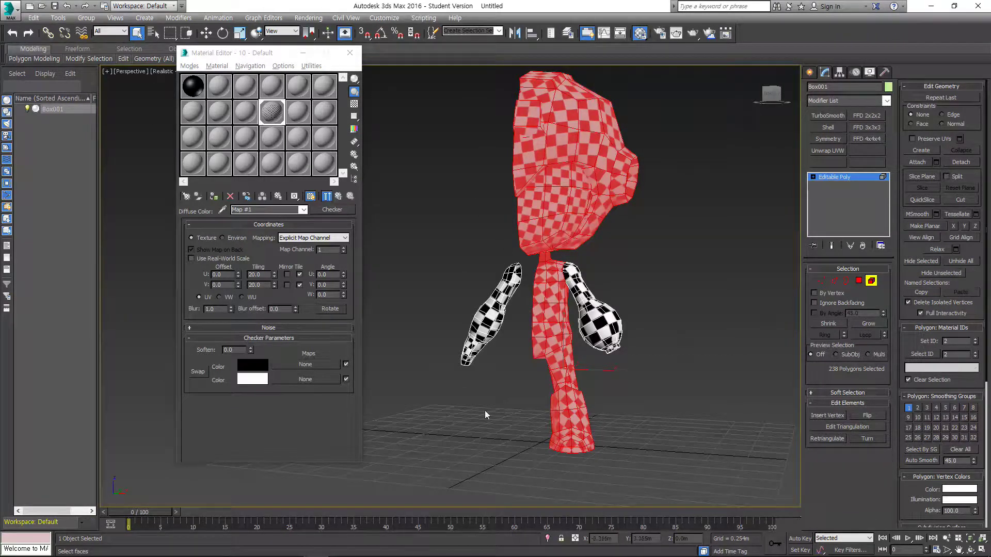
pyautogui.keyDown('alt'); pyautogui.moveTo(519, 290); pyautogui.dragTo(553, 284, button='middle'); pyautogui.keyUp('alt')
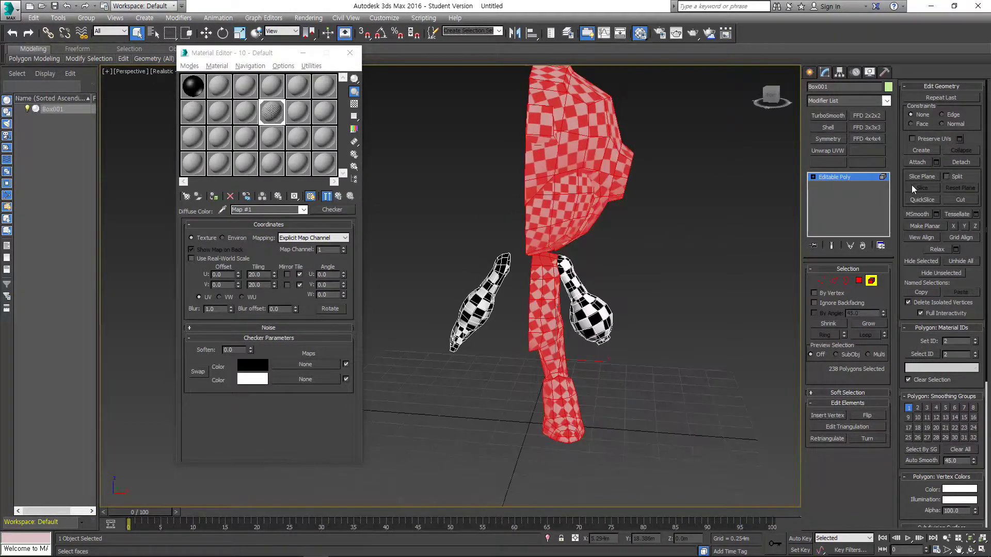
pyautogui.click(832, 178)
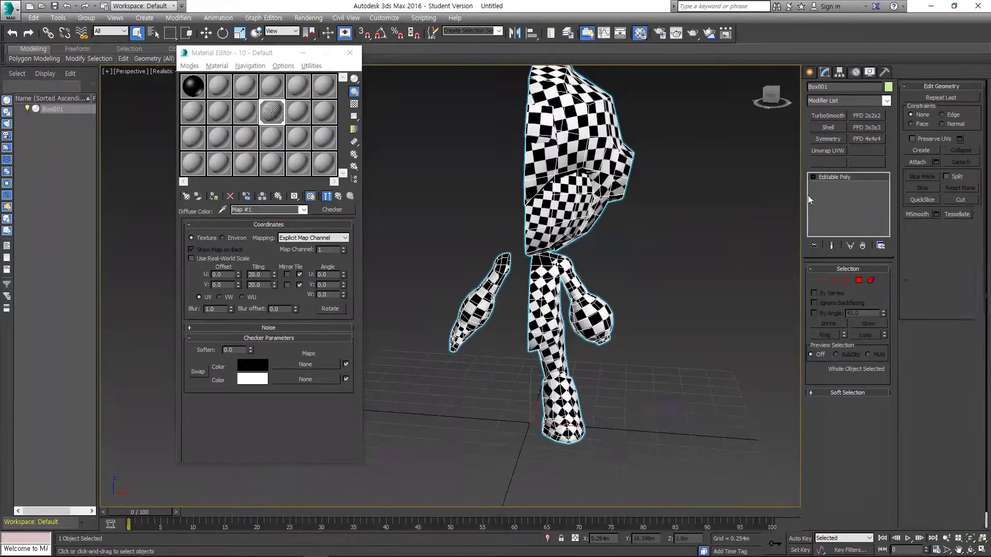
# Apply a new Unwrap UVW modifier and open its UV editor with the checker background hidden.
pyautogui.click(829, 151)
pyautogui.click(845, 389)
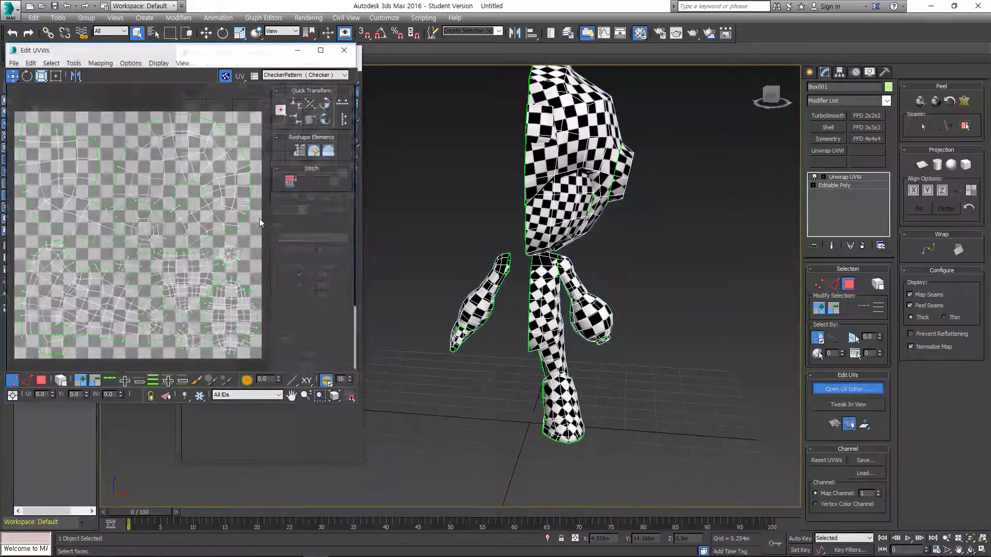
pyautogui.click(226, 76)
# Render a 1024 by 1024 UV template of the layout with the fill mode set to Solid.
pyautogui.click(72, 62)
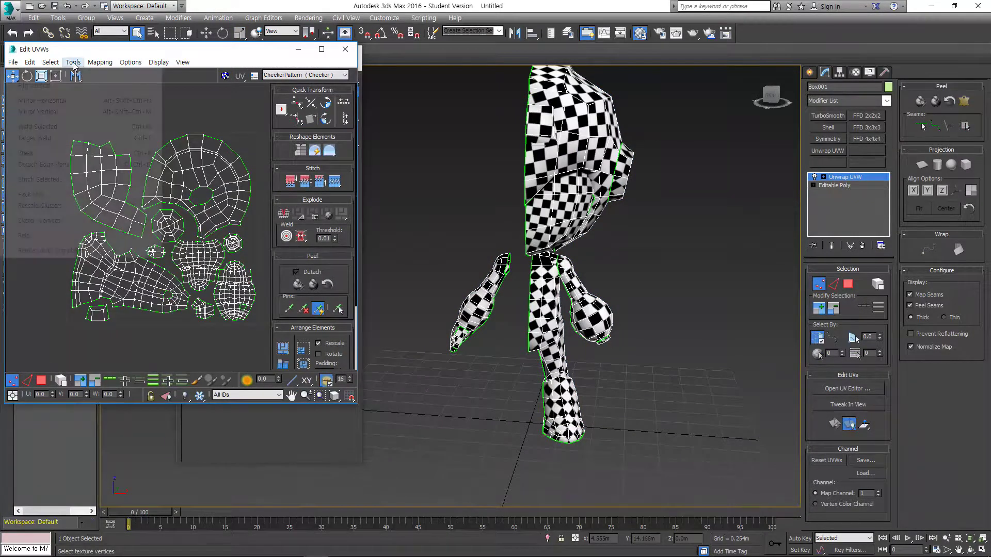
pyautogui.click(48, 251)
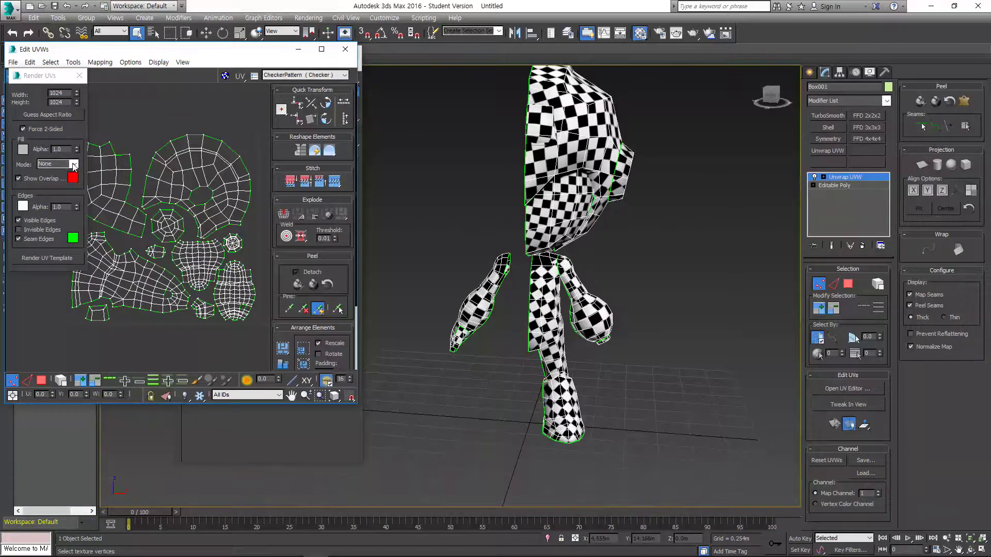
pyautogui.click(74, 164)
pyautogui.click(57, 183)
pyautogui.click(48, 258)
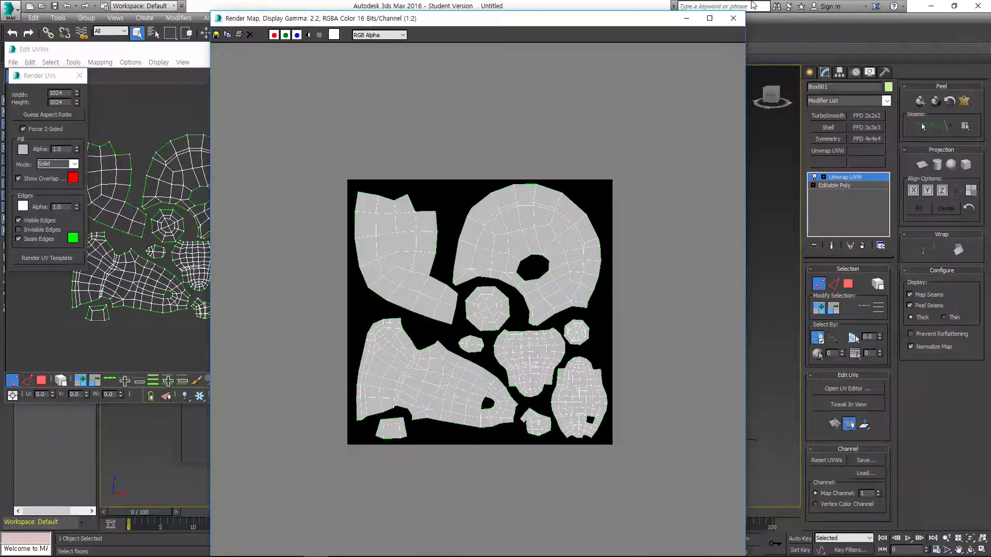
# Close the rendered template and the render dialog, and convert the unwrapped character to an Editable Poly.
pyautogui.click(733, 18)
pyautogui.click(79, 76)
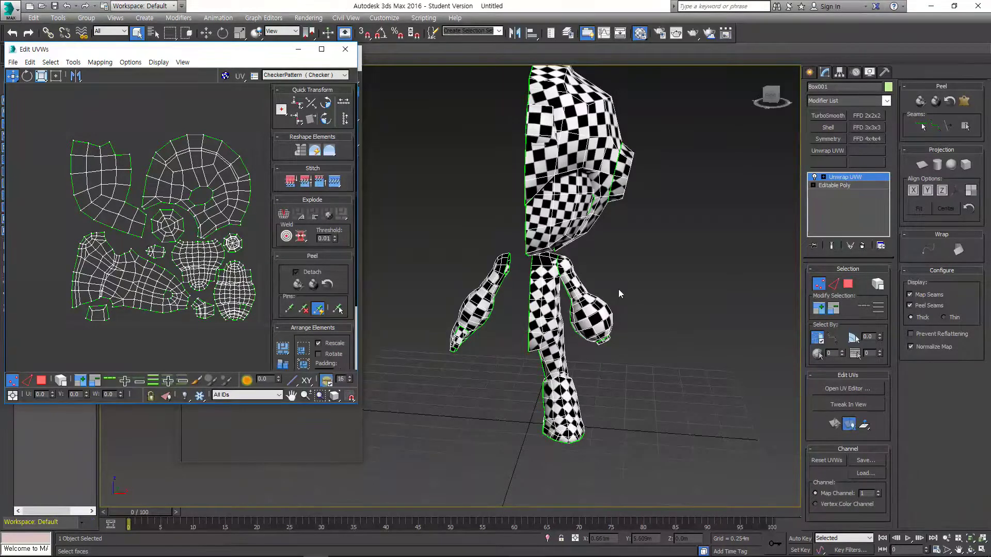
pyautogui.keyDown('alt'); pyautogui.moveTo(611, 321); pyautogui.dragTo(508, 311, button='middle'); pyautogui.keyUp('alt')
pyautogui.moveTo(508, 310); pyautogui.dragTo(568, 191, button='middle')
pyautogui.scroll(6, 506, 270)
pyautogui.rightClick(568, 189)
pyautogui.click(670, 304)
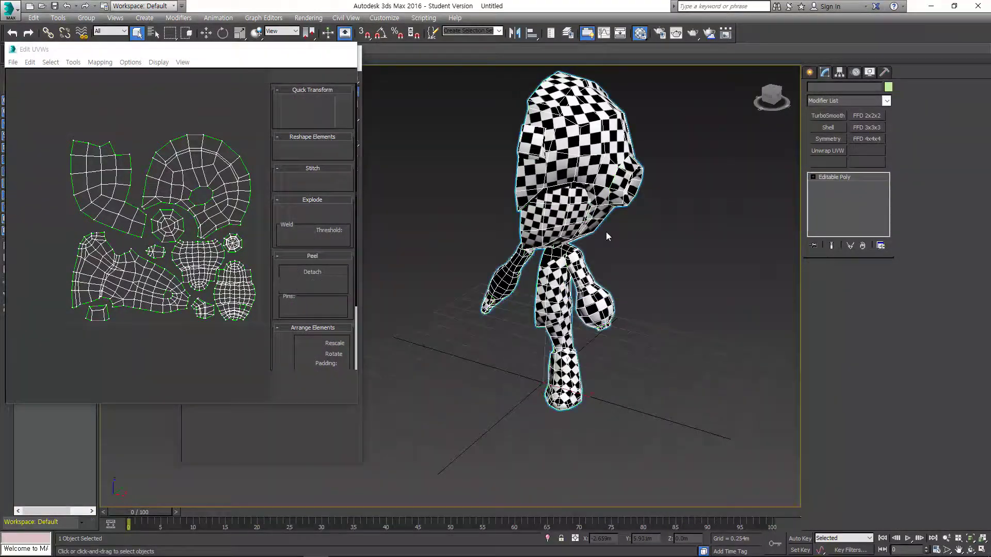
# Select the half character's head, face and body elements together and detach them from the arms as a separate object.
pyautogui.moveTo(606, 232); pyautogui.dragTo(628, 232, button='middle')
pyautogui.press('5')
pyautogui.click(600, 162)
pyautogui.keyDown('ctrl'); pyautogui.click(565, 153); pyautogui.keyUp('ctrl')
pyautogui.keyDown('ctrl'); pyautogui.click(575, 217); pyautogui.keyUp('ctrl')
pyautogui.keyDown('ctrl'); pyautogui.click(580, 299); pyautogui.keyUp('ctrl')
pyautogui.keyDown('alt'); pyautogui.moveTo(602, 309); pyautogui.dragTo(697, 273, button='middle'); pyautogui.keyUp('alt')
pyautogui.click(958, 162)
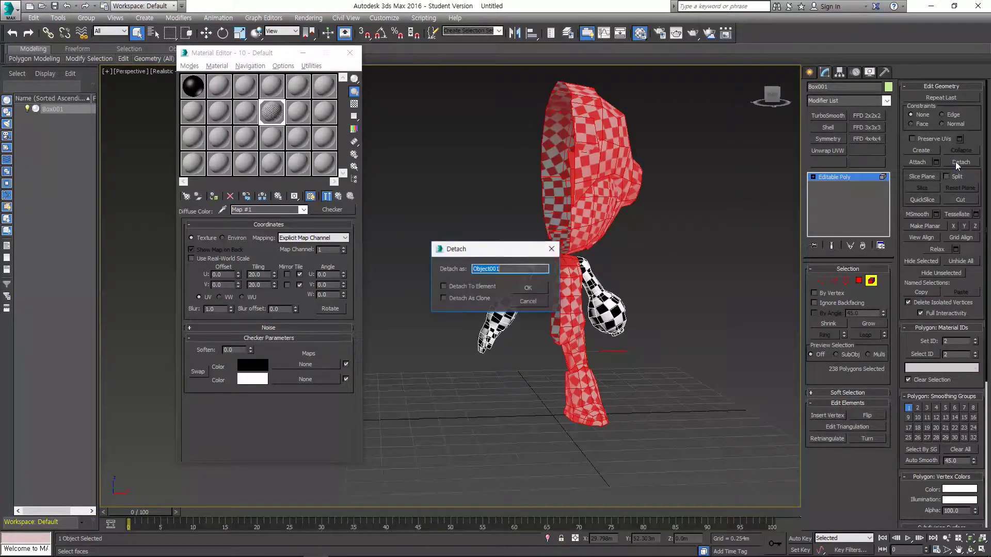
pyautogui.press('Return')
# Apply a Symmetry modifier to the detached head and body half to complete the character.
pyautogui.click(841, 178)
pyautogui.click(625, 196)
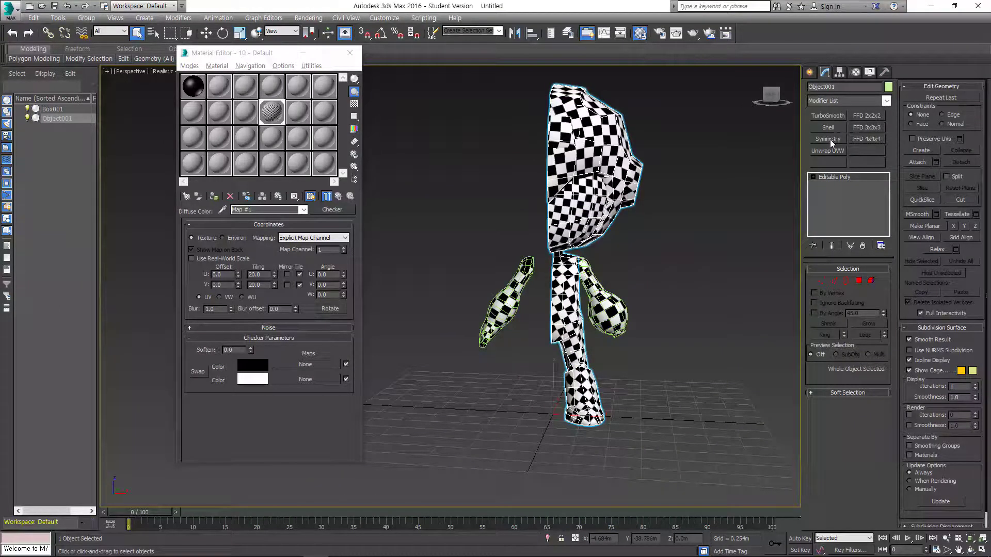
pyautogui.click(827, 139)
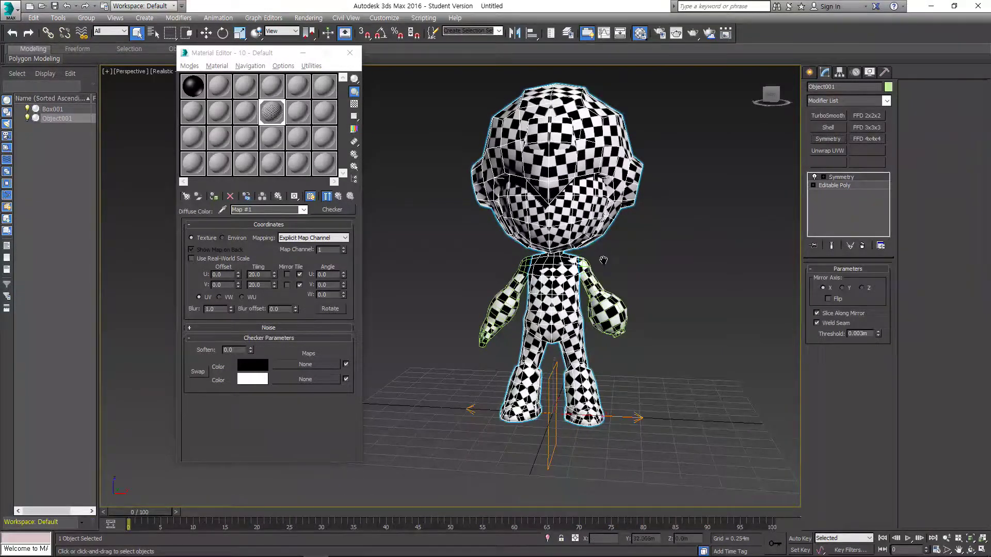
# Inspect the shoulder joints, turn off the edged-faces display, and convert the mirrored body to an Editable Poly.
pyautogui.scroll(5, 590, 227)
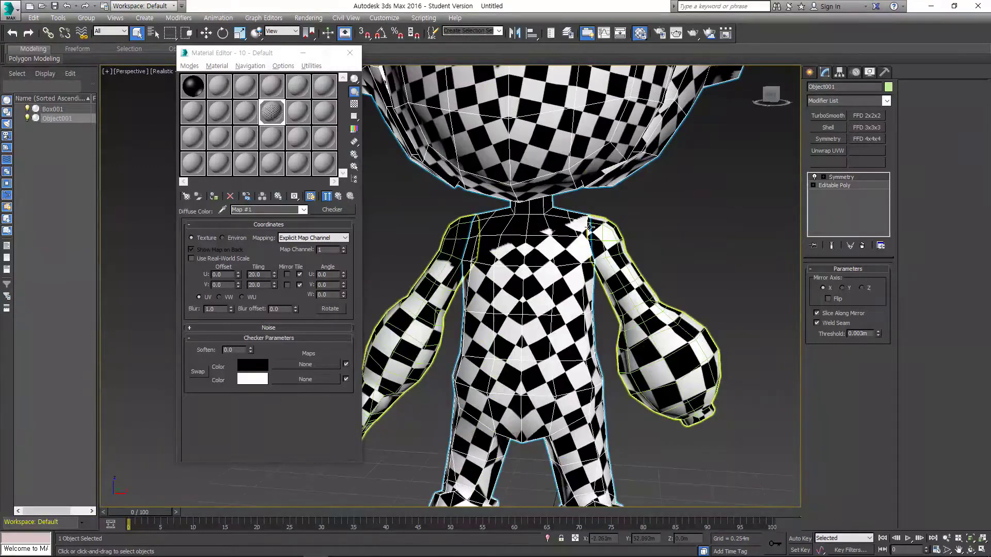
pyautogui.press('F3')
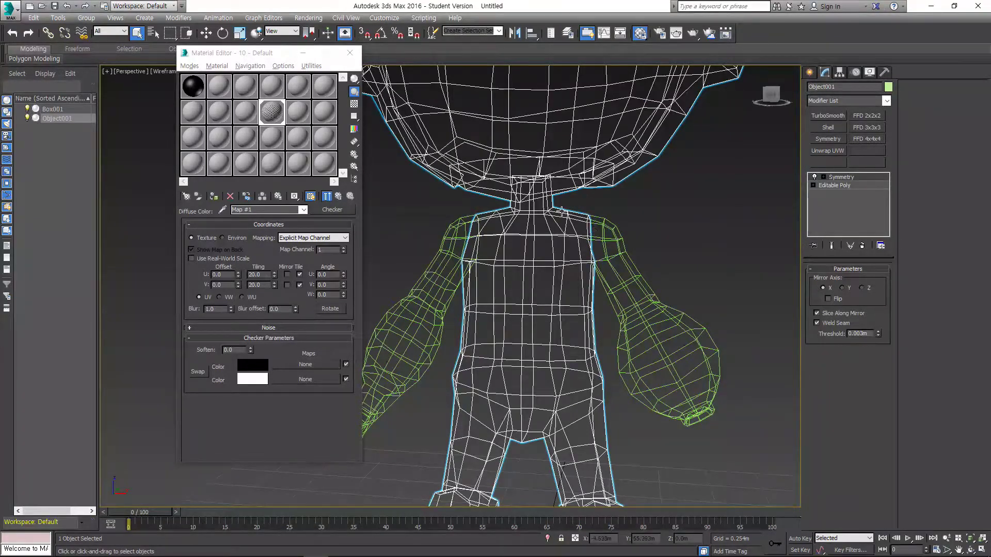
pyautogui.scroll(-5, 561, 211)
pyautogui.press('F3')
pyautogui.keyDown('alt'); pyautogui.moveTo(582, 244); pyautogui.dragTo(575, 233, button='middle'); pyautogui.keyUp('alt')
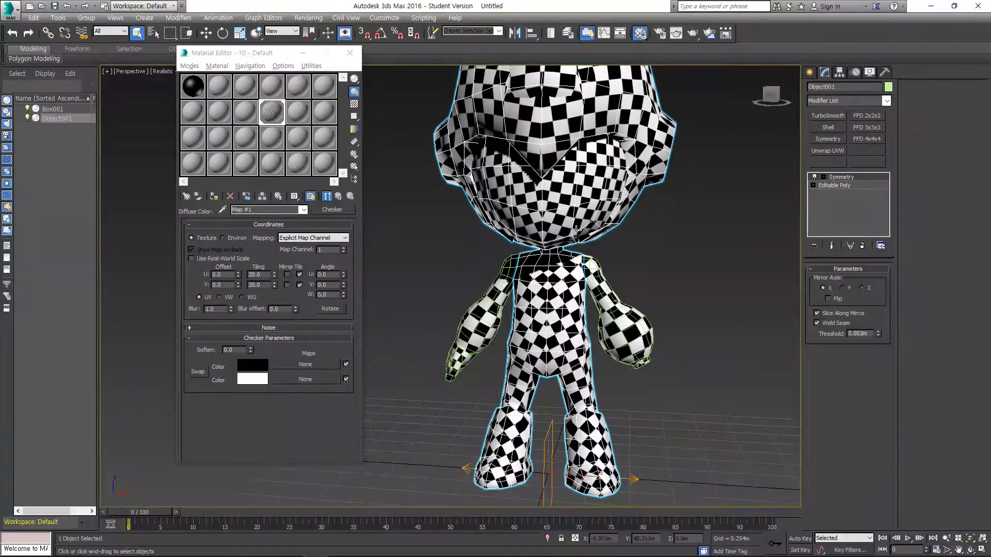
pyautogui.press('F4')
pyautogui.rightClick(575, 234)
pyautogui.moveTo(645, 304)
pyautogui.click(712, 314)
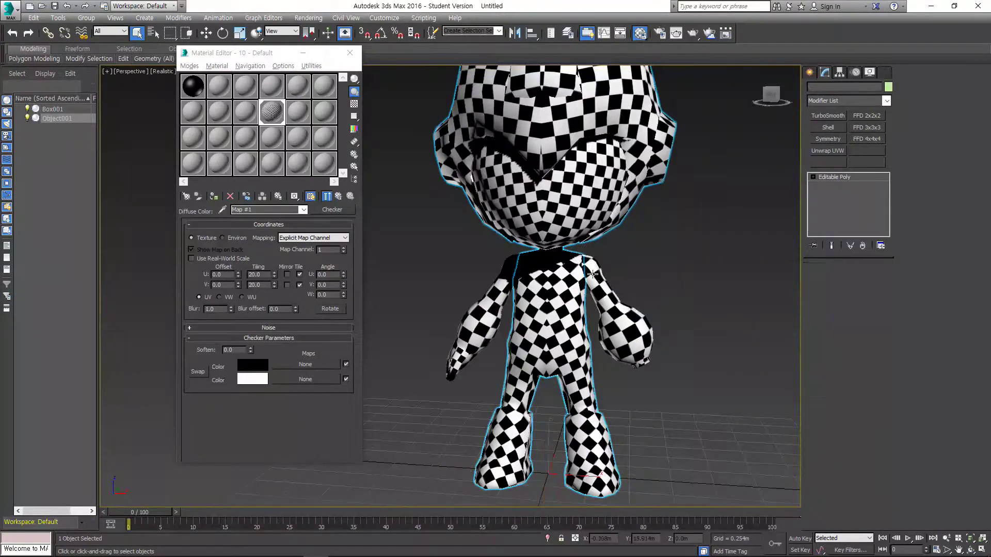
# Attach the separate arms object to the mirrored body mesh.
pyautogui.scroll(2, 592, 274)
pyautogui.hotkey('ctrl', 'd')
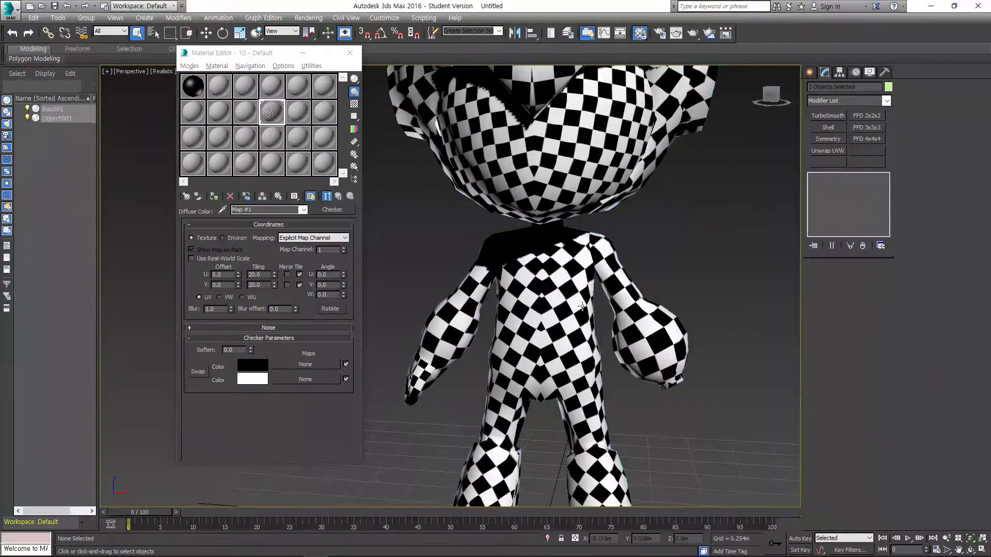
pyautogui.click(582, 307)
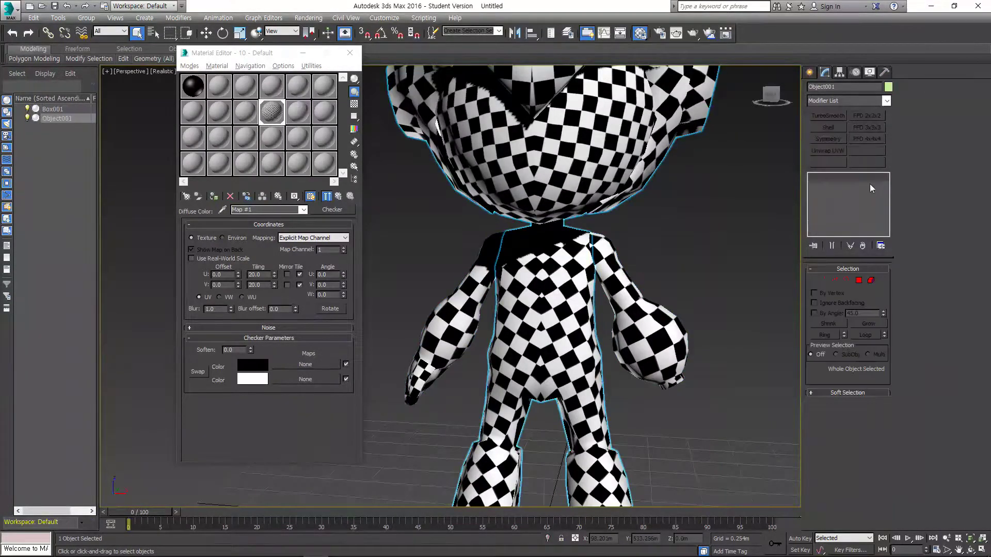
pyautogui.click(634, 298)
pyautogui.click(925, 165)
pyautogui.scroll(-2, 583, 289)
# Select the open borders where the arms meet the shoulders, convert them to vertices, and weld those vertices.
pyautogui.press('3')
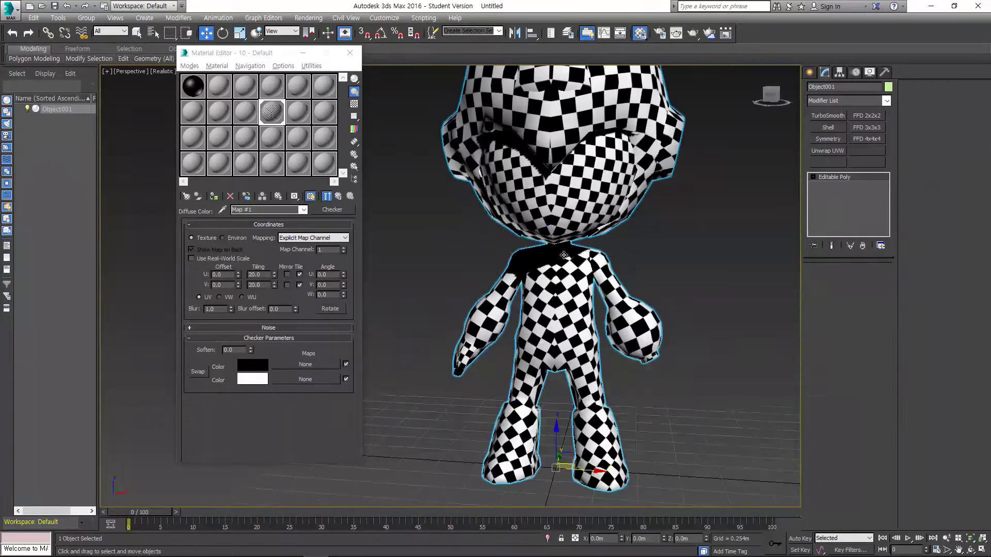
pyautogui.scroll(4, 568, 269)
pyautogui.press('F3')
pyautogui.moveTo(678, 273); pyautogui.dragTo(454, 218)
pyautogui.moveTo(578, 243)
pyautogui.keyDown('alt'); pyautogui.mouseDown(button='middle')
pyautogui.moveTo(637, 242)
pyautogui.moveTo(642, 251)
pyautogui.moveTo(604, 242)
pyautogui.moveTo(652, 266)
pyautogui.mouseUp(button='middle'); pyautogui.keyUp('alt')
pyautogui.press('F3')
pyautogui.scroll(3, 602, 241)
pyautogui.press('F3')
pyautogui.press('q')
pyautogui.click(822, 280)
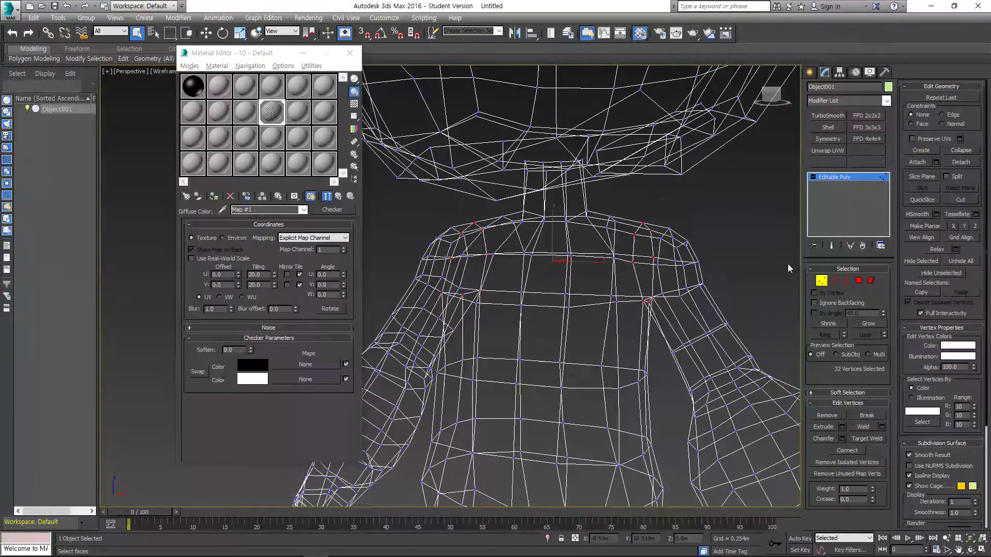
pyautogui.click(882, 426)
pyautogui.click(455, 329)
# Check the shoulder joints for remaining open borders in wireframe display.
pyautogui.scroll(-2, 540, 292)
pyautogui.moveTo(583, 272); pyautogui.dragTo(599, 252, button='middle')
pyautogui.press('3')
pyautogui.moveTo(738, 306)
pyautogui.mouseDown()
pyautogui.moveTo(440, 212)
pyautogui.moveTo(720, 304)
pyautogui.mouseUp()
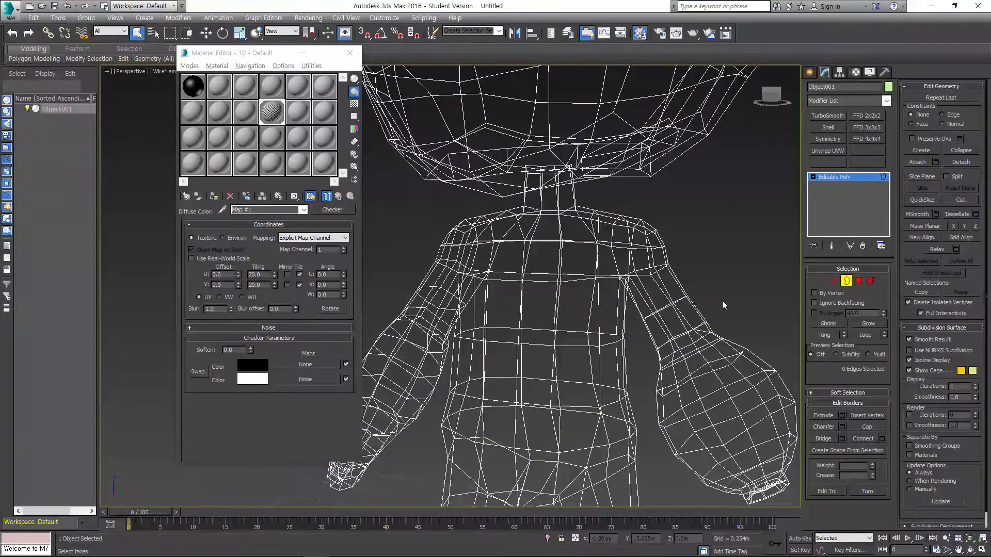
# Select the body element in shaded display, try moving it to test the arm connection, and undo the move.
pyautogui.scroll(-2, 601, 248)
pyautogui.press('F3')
pyautogui.press('5')
pyautogui.scroll(-3, 578, 251)
pyautogui.click(579, 281)
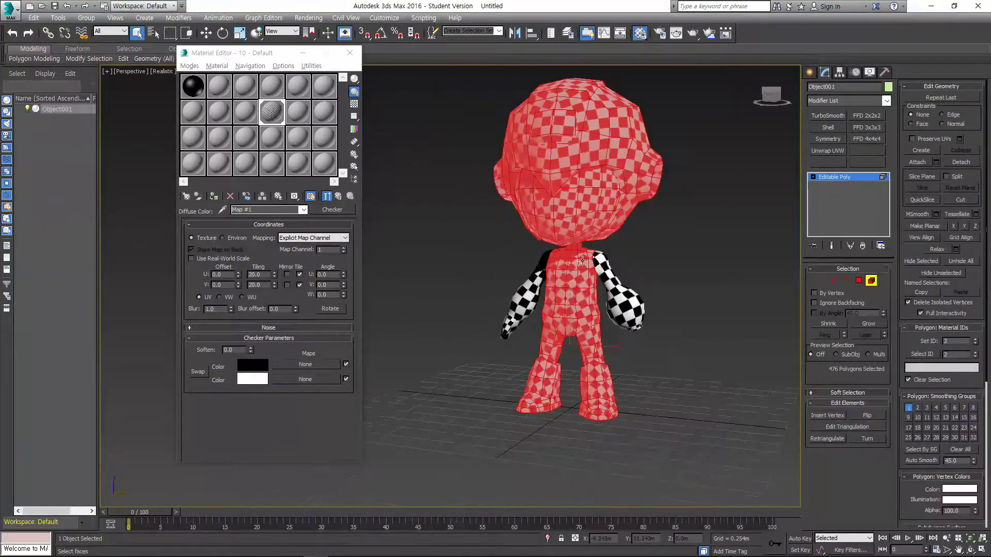
pyautogui.press('w')
pyautogui.moveTo(573, 327)
pyautogui.mouseDown()
pyautogui.moveTo(612, 309)
pyautogui.moveTo(570, 325)
pyautogui.mouseUp()
pyautogui.hotkey('ctrl', 'z')
pyautogui.press('q')
pyautogui.click(697, 268)
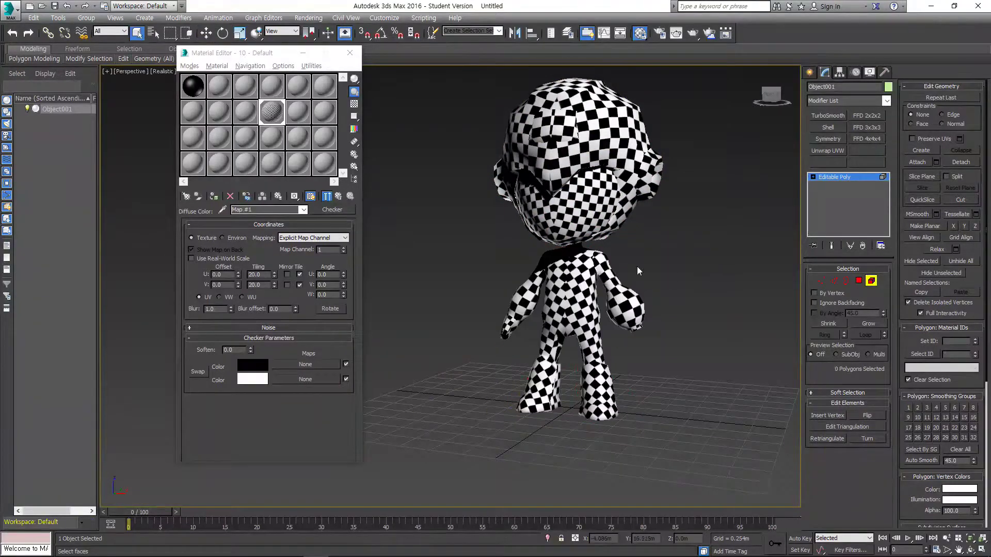
# Apply an Unwrap UVW modifier to the full character and open its UV editor in polygon mode with the checker background hidden.
pyautogui.click(852, 178)
pyautogui.click(827, 151)
pyautogui.click(849, 285)
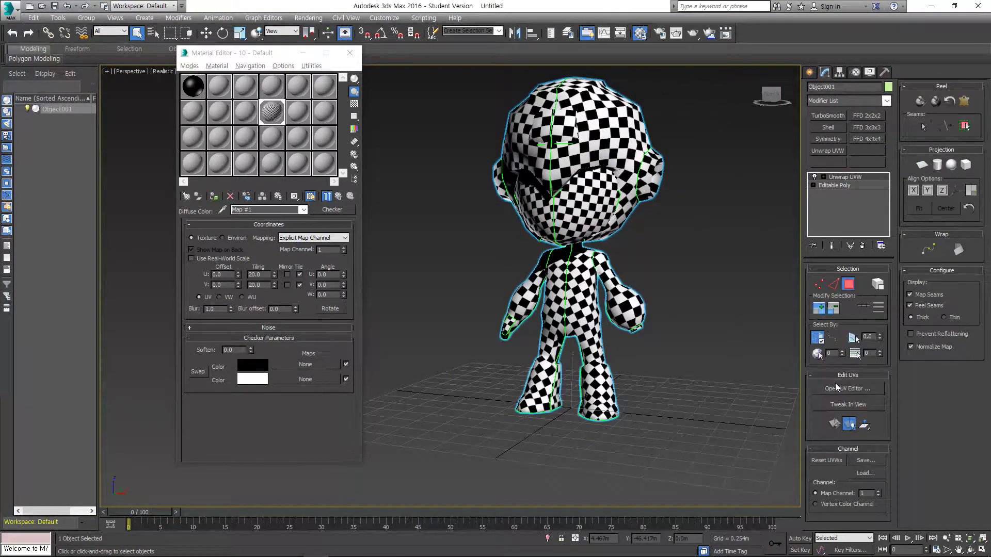
pyautogui.click(225, 76)
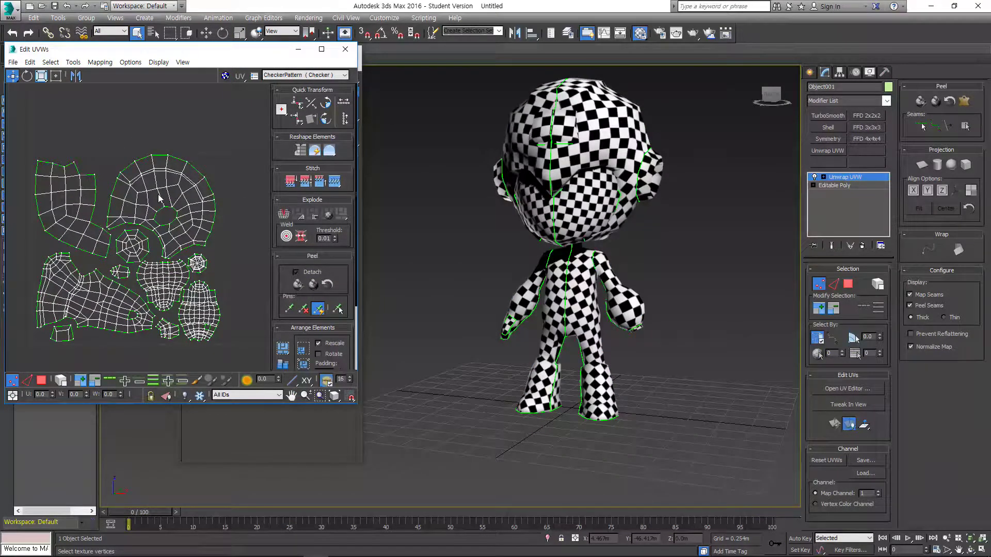
pyautogui.press('3')
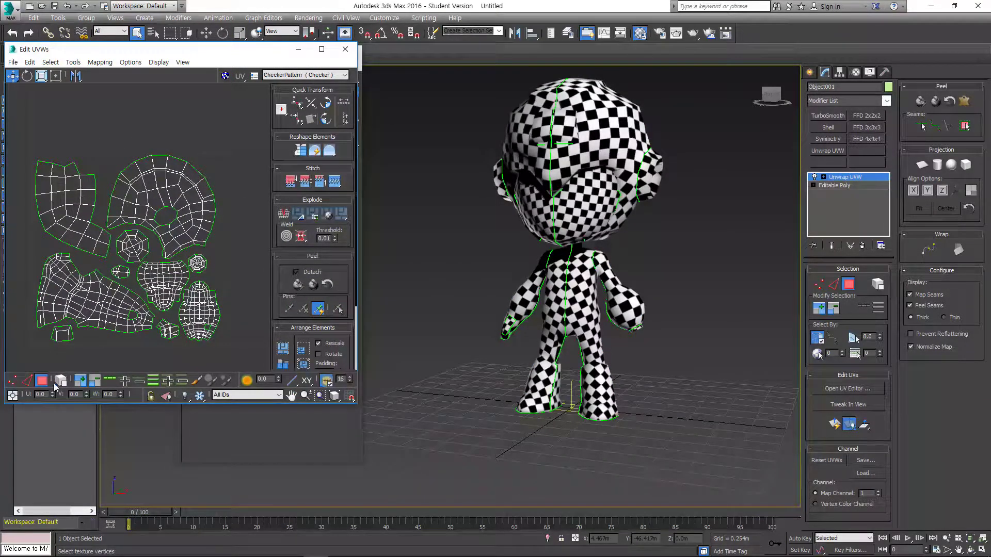
# Try moving one of the stacked face islands out of the UV layout, undo the move, and clear the selection.
pyautogui.moveTo(74, 205); pyautogui.dragTo(135, 226, button='middle')
pyautogui.click(126, 225)
pyautogui.moveTo(127, 225); pyautogui.dragTo(59, 233)
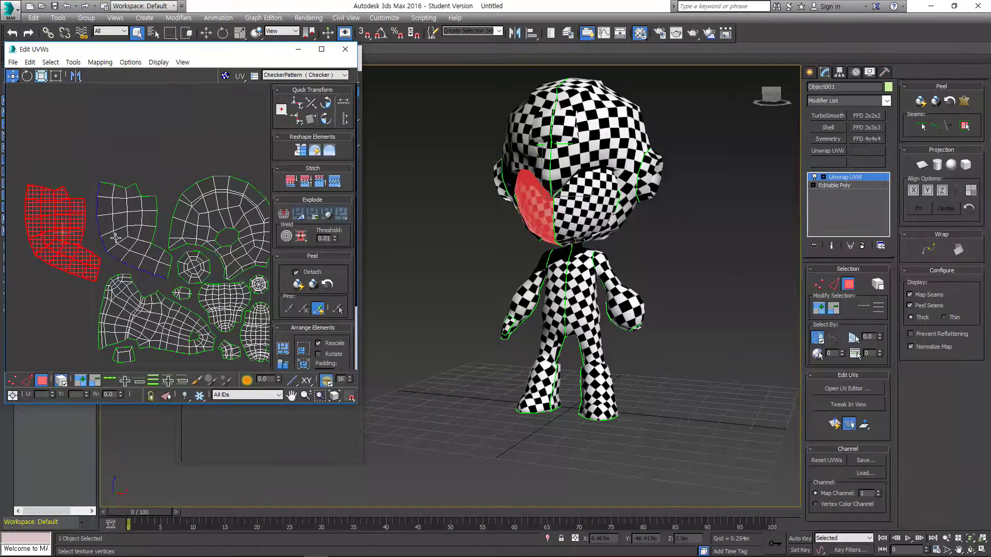
pyautogui.hotkey('ctrl', 'z')
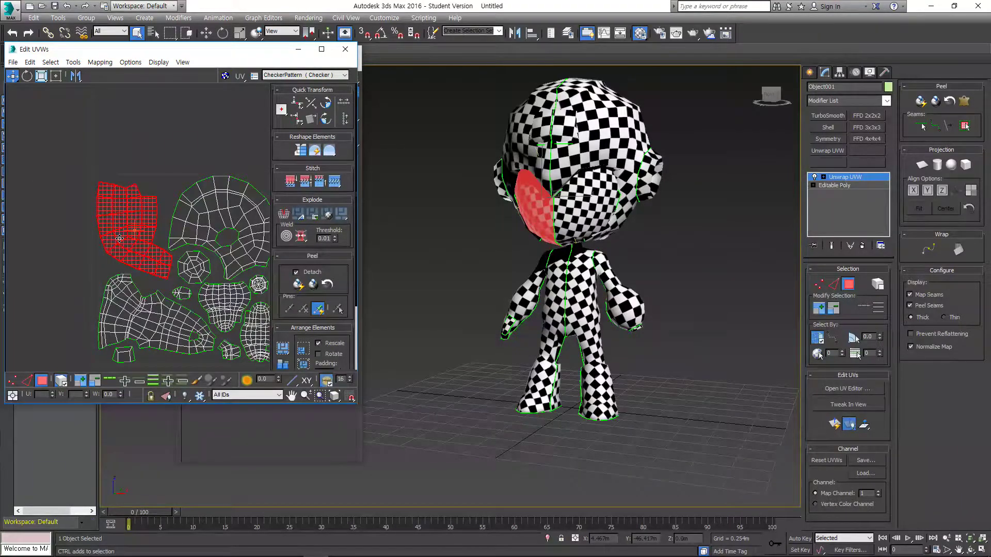
pyautogui.click(154, 171)
# Locate a face polygon in the UV layout, try pulling the overlapping face island aside, and undo it.
pyautogui.moveTo(555, 215); pyautogui.dragTo(548, 240, button='middle')
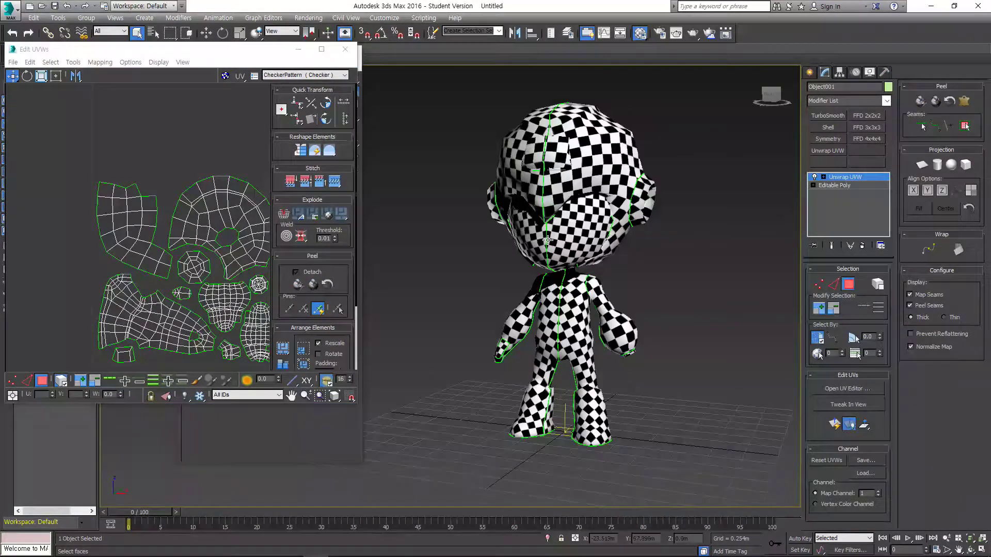
pyautogui.scroll(4, 547, 240)
pyautogui.click(598, 213)
pyautogui.click(563, 224)
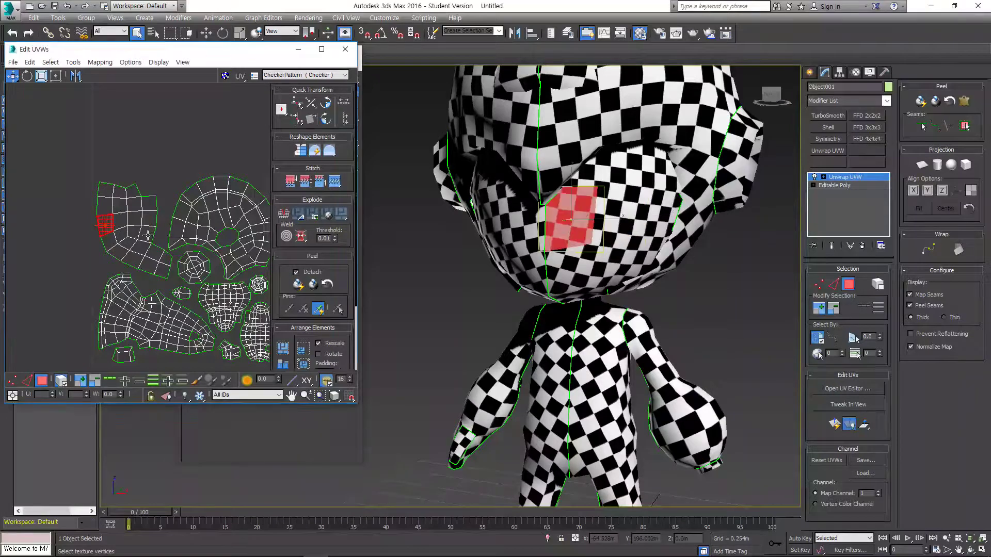
pyautogui.click(132, 215)
pyautogui.moveTo(133, 222); pyautogui.dragTo(76, 223)
pyautogui.hotkey('ctrl', 'z')
pyautogui.click(176, 168)
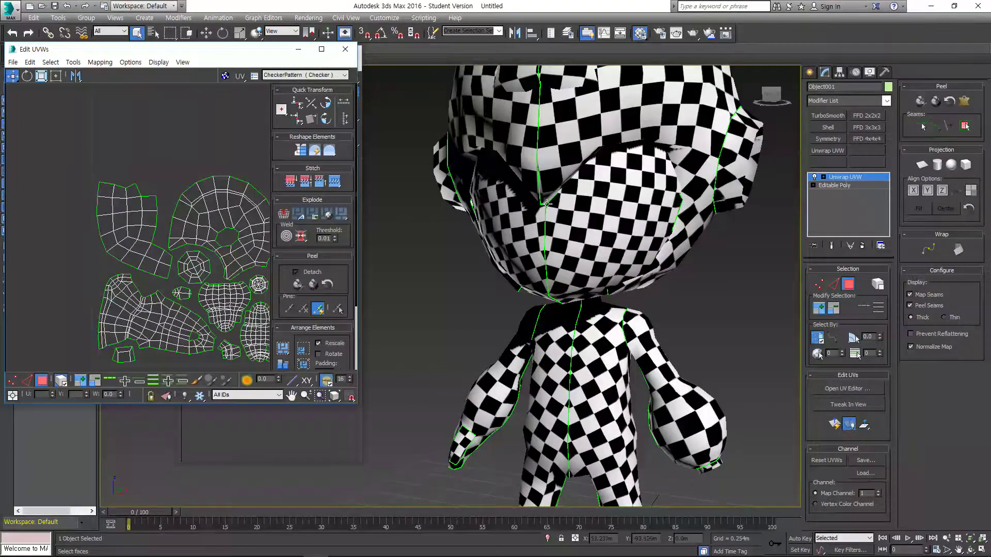
# Select polygons on both face halves and their UV island to examine how the mirrored halves share the layout.
pyautogui.keyDown('alt'); pyautogui.moveTo(574, 212); pyautogui.dragTo(654, 206, button='middle'); pyautogui.keyUp('alt')
pyautogui.scroll(-2, 589, 200)
pyautogui.moveTo(598, 253); pyautogui.dragTo(566, 185, button='middle')
pyautogui.click(534, 175)
pyautogui.click(626, 123)
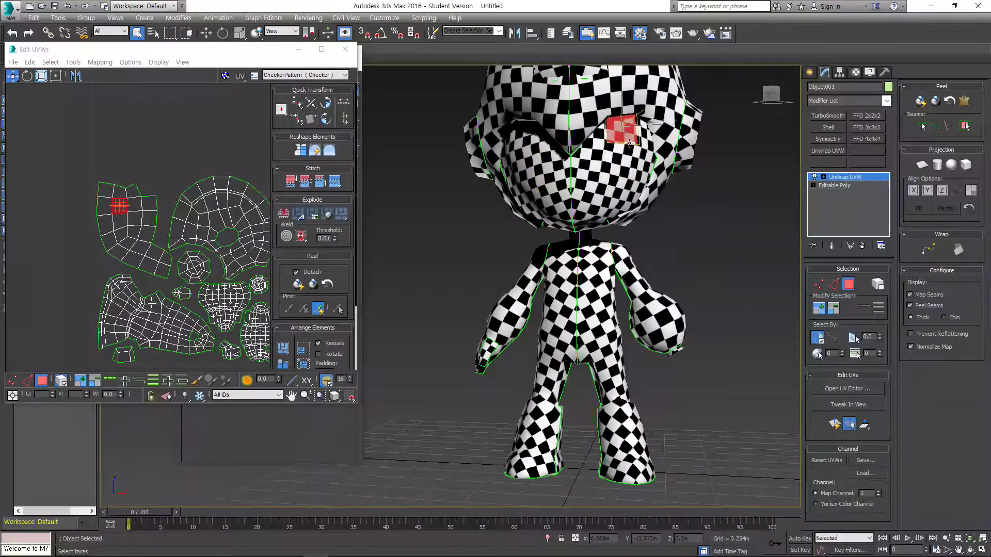
pyautogui.click(162, 218)
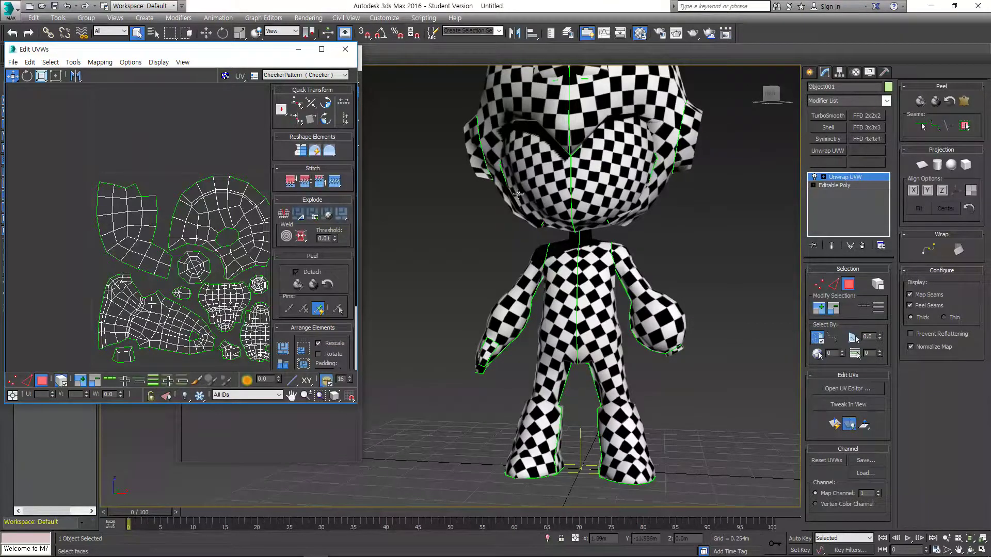
pyautogui.moveTo(128, 222)
pyautogui.mouseDown()
pyautogui.moveTo(68, 216)
pyautogui.moveTo(78, 166)
pyautogui.moveTo(41, 217)
pyautogui.moveTo(129, 224)
pyautogui.mouseUp()
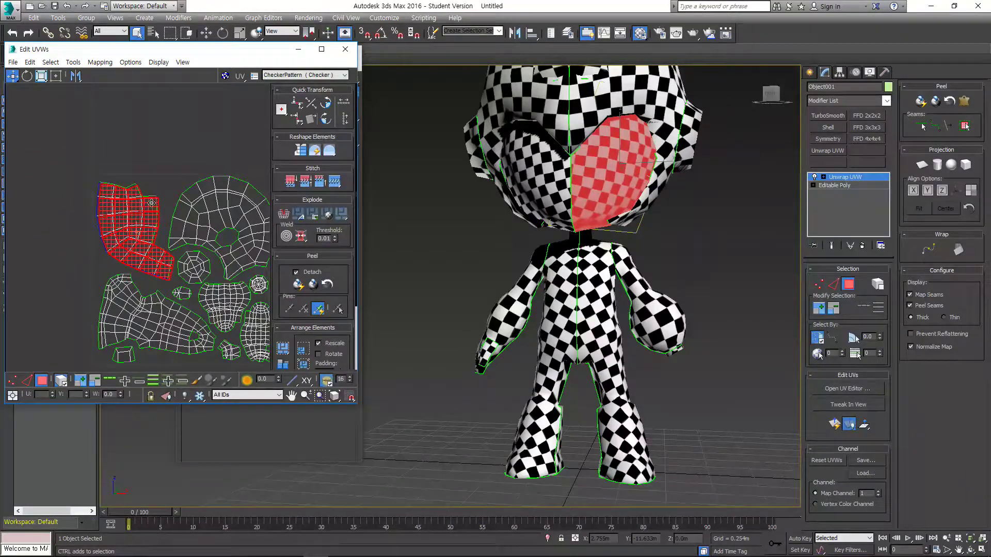
pyautogui.click(113, 241)
pyautogui.scroll(5, 525, 192)
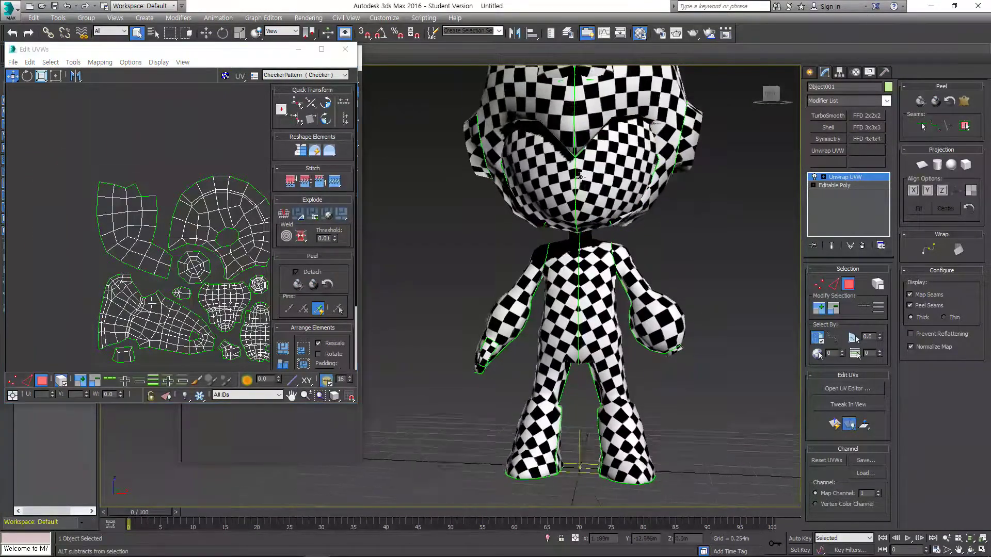
# Select matching polygons on both sides of the face and arms to compare their overlapping UV positions.
pyautogui.click(525, 192)
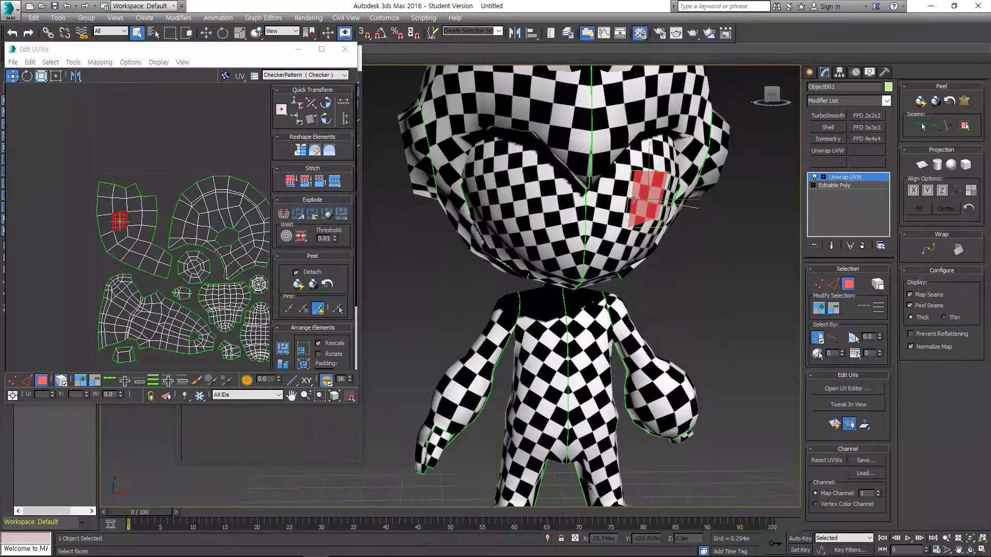
pyautogui.click(471, 378)
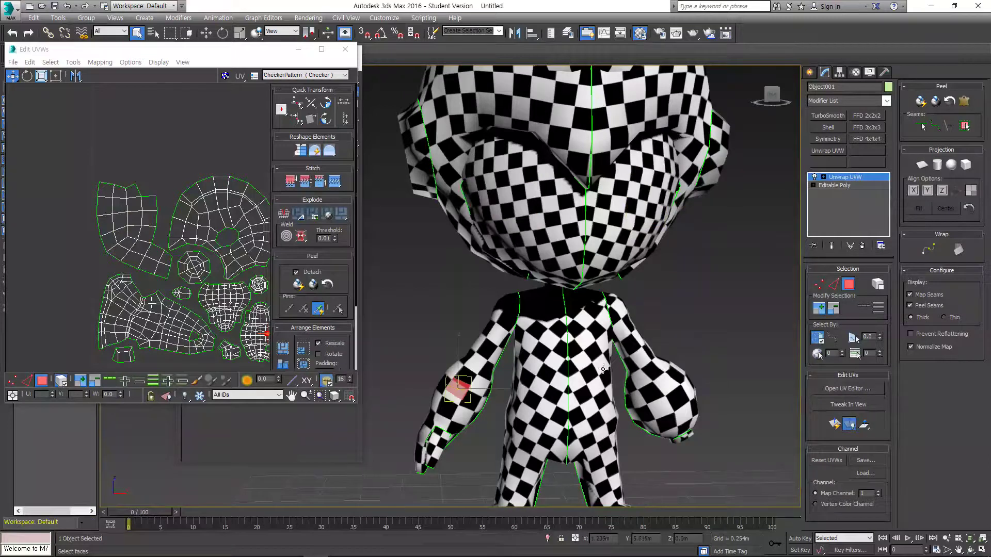
pyautogui.click(640, 361)
pyautogui.click(465, 376)
pyautogui.click(488, 387)
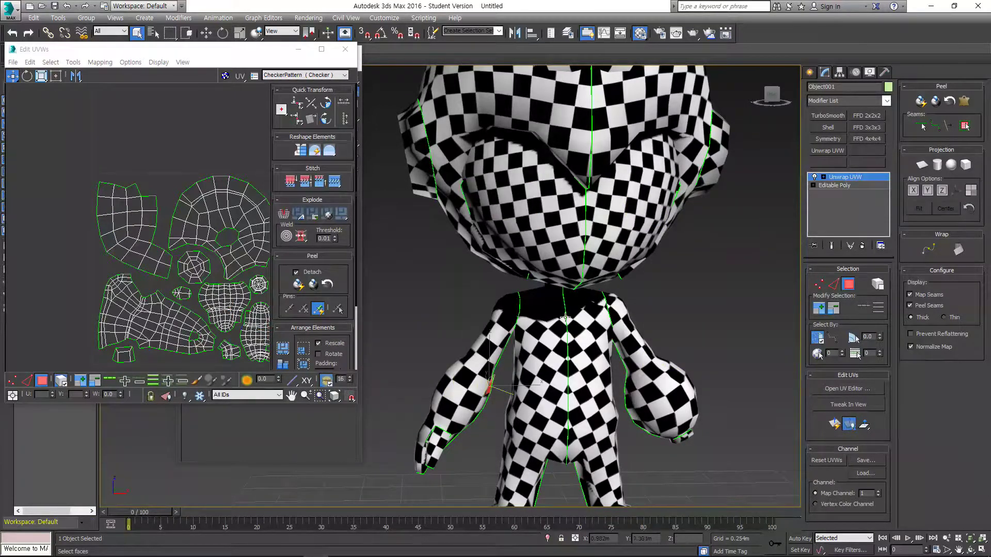
pyautogui.click(535, 234)
pyautogui.click(635, 211)
pyautogui.click(520, 212)
pyautogui.click(635, 208)
pyautogui.click(517, 209)
pyautogui.click(622, 207)
pyautogui.click(521, 209)
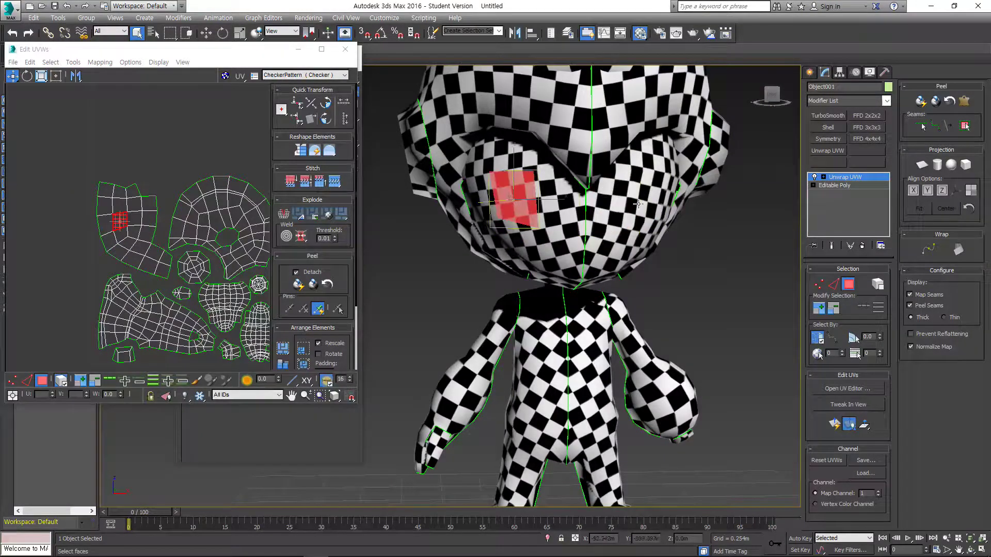
pyautogui.click(638, 205)
pyautogui.click(524, 197)
pyautogui.click(470, 369)
pyautogui.click(568, 201)
pyautogui.click(606, 214)
pyautogui.click(518, 205)
pyautogui.click(609, 211)
pyautogui.click(517, 206)
# Try moving the single selected face polygon within the UV layout, and undo the move.
pyautogui.moveTo(107, 230); pyautogui.dragTo(140, 228, button='middle')
pyautogui.moveTo(156, 225); pyautogui.dragTo(133, 220)
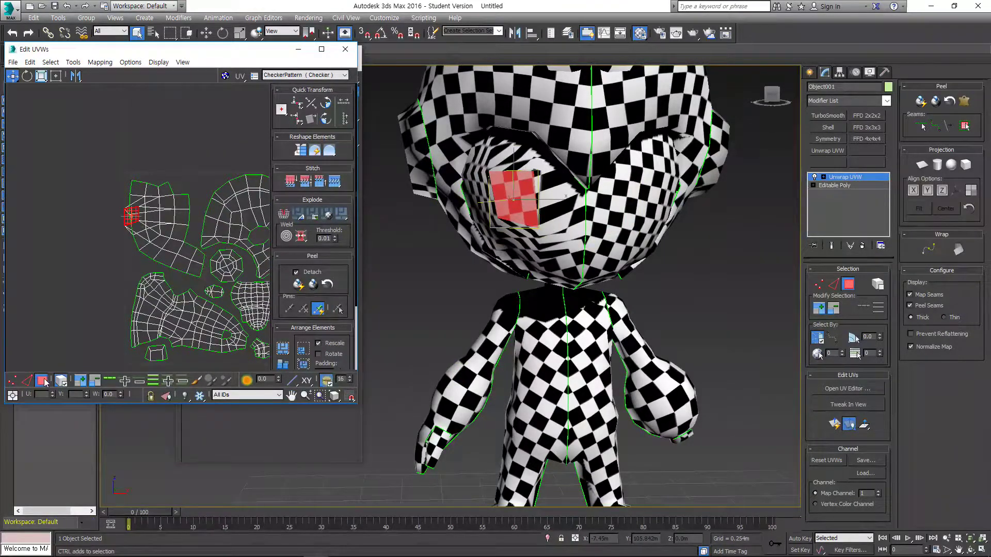
pyautogui.hotkey('ctrl', 'z')
# Move one stacked face island beside its twin, mirror it horizontally, and switch to UV edge selection.
pyautogui.click(121, 240)
pyautogui.moveTo(166, 226); pyautogui.dragTo(103, 210)
pyautogui.click(76, 76)
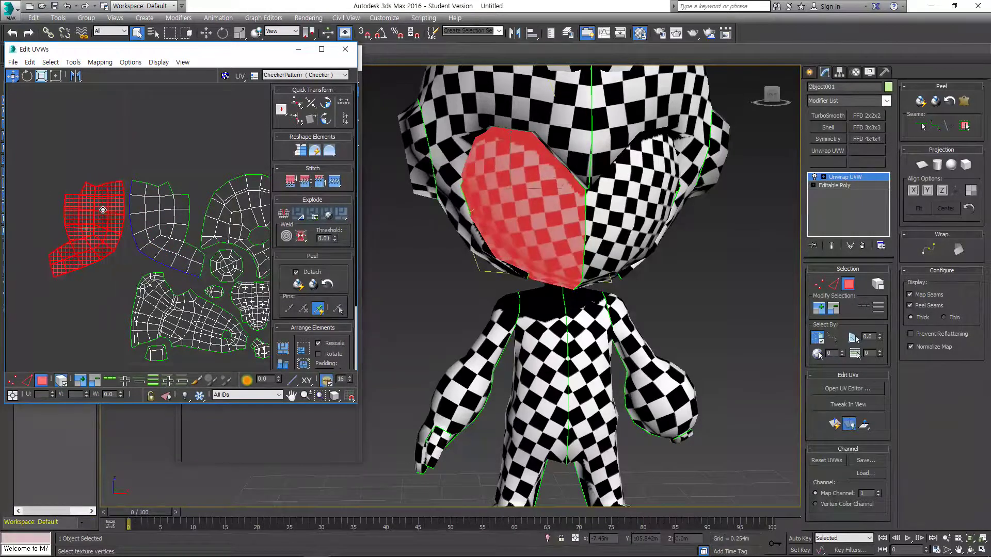
pyautogui.click(162, 171)
pyautogui.click(26, 380)
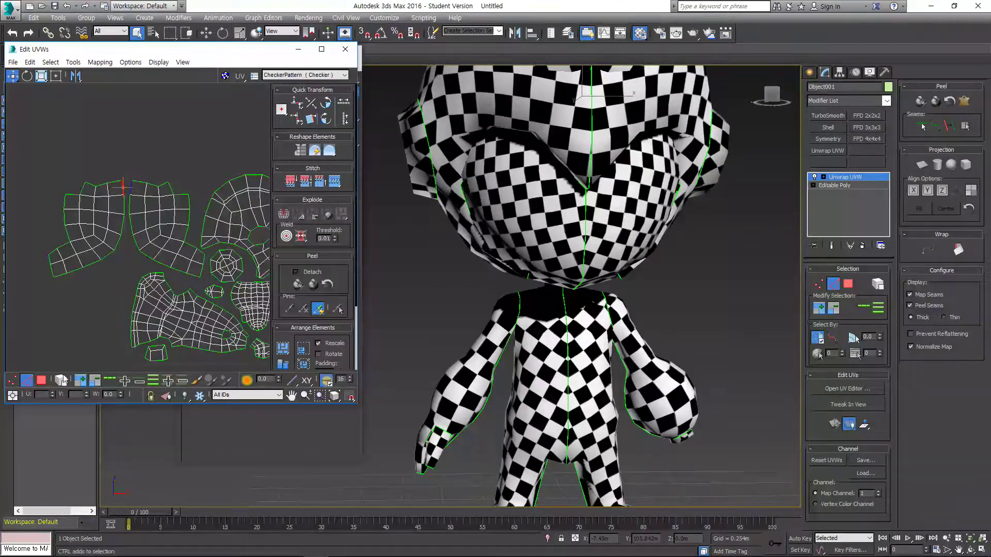
# Stitch the two mirrored face halves together along their centre seam edges and select the joined face island.
pyautogui.click(110, 380)
pyautogui.rightClick(126, 239)
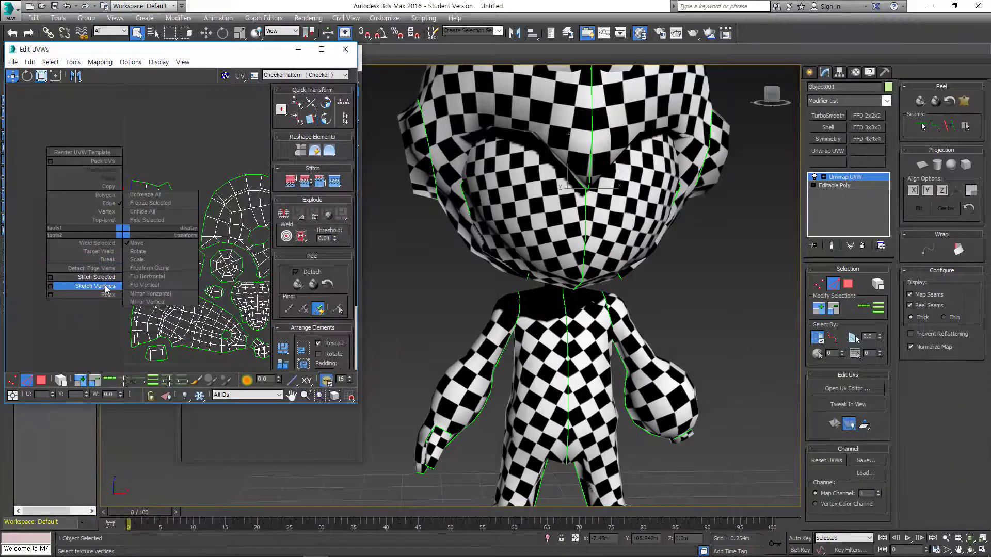
pyautogui.click(99, 287)
pyautogui.press('3')
pyautogui.click(105, 198)
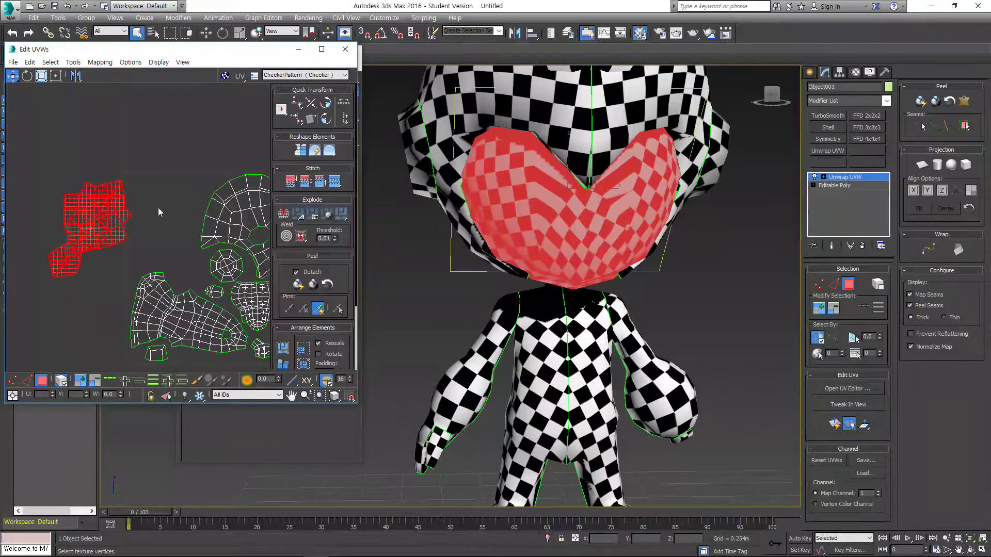
# Relax the joined face island with the Relax By Polygon Angles method.
pyautogui.moveTo(330, 154); pyautogui.dragTo(329, 166)
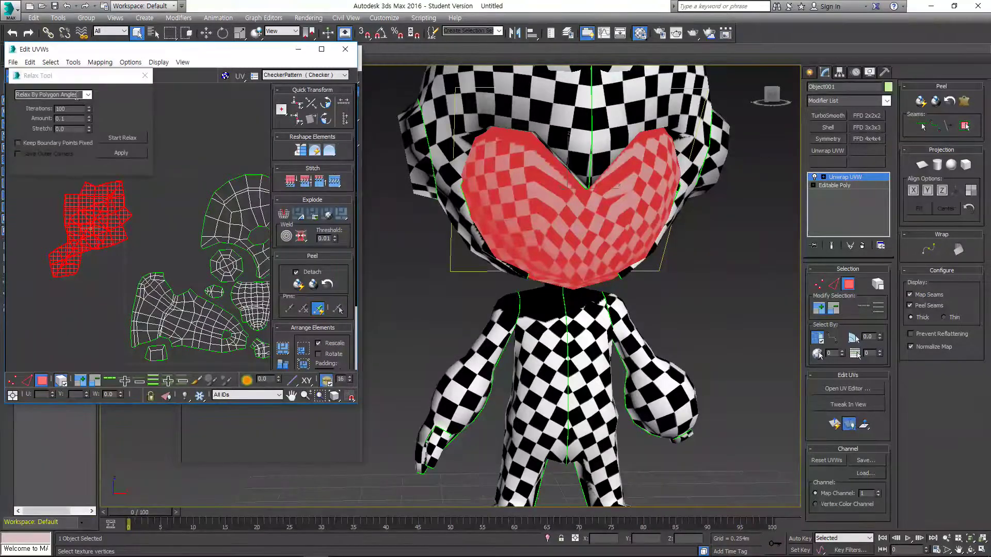
pyautogui.click(88, 94)
pyautogui.click(86, 104)
pyautogui.click(122, 138)
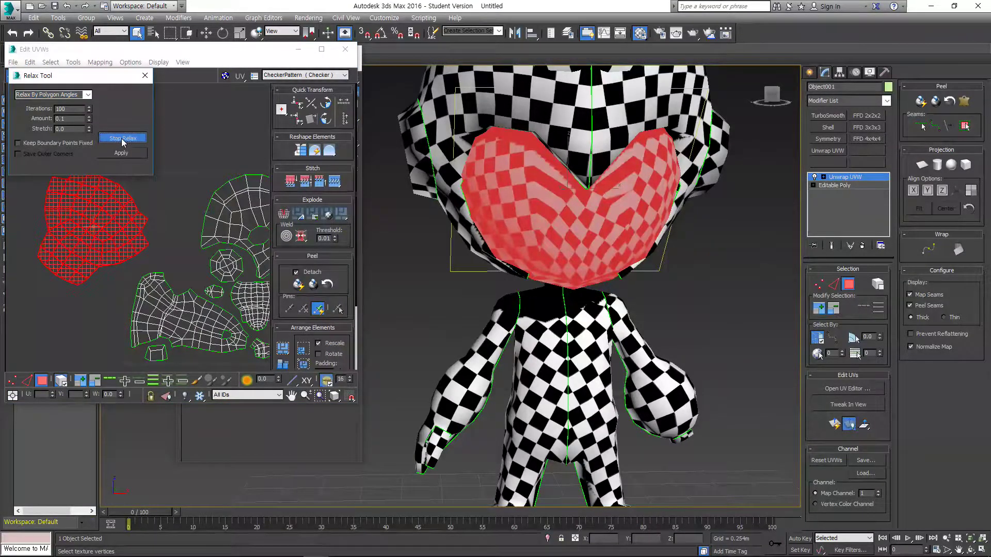
pyautogui.click(122, 138)
pyautogui.click(145, 75)
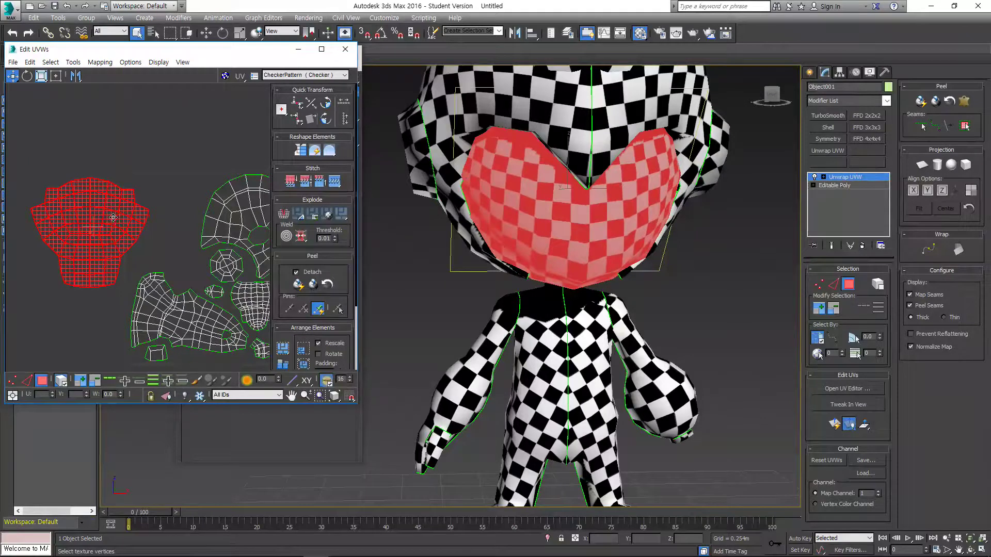
# Move the relaxed face island closer to the other islands, deselect it, and inspect the checker pattern around the head and body.
pyautogui.moveTo(115, 220); pyautogui.dragTo(159, 221)
pyautogui.click(199, 170)
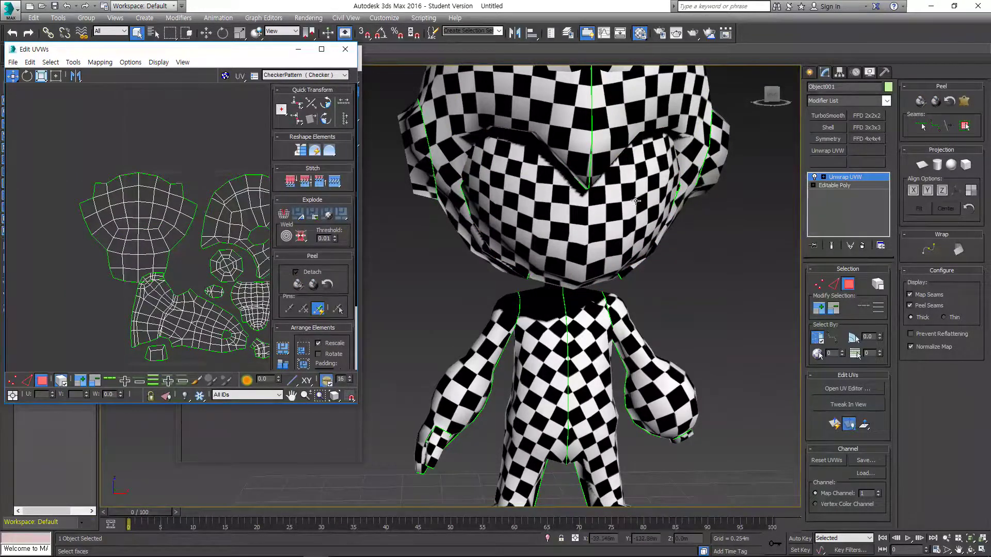
pyautogui.scroll(-3, 637, 202)
pyautogui.keyDown('alt'); pyautogui.moveTo(594, 213); pyautogui.dragTo(563, 214, button='middle'); pyautogui.keyUp('alt')
pyautogui.keyDown('alt'); pyautogui.moveTo(538, 169); pyautogui.dragTo(750, 225, button='middle'); pyautogui.keyUp('alt')
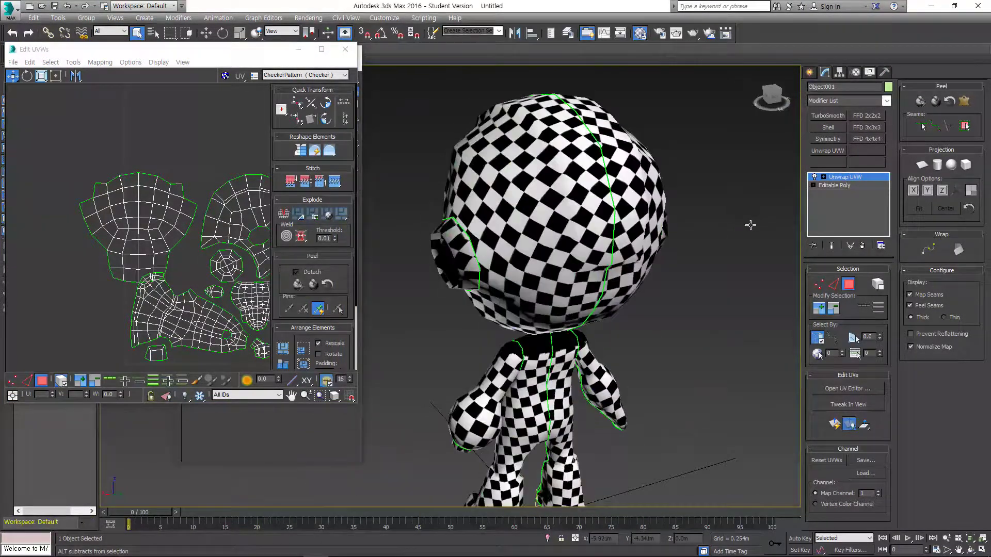
pyautogui.keyDown('alt'); pyautogui.moveTo(629, 211); pyautogui.dragTo(554, 132, button='middle'); pyautogui.keyUp('alt')
pyautogui.scroll(-5, 514, 205)
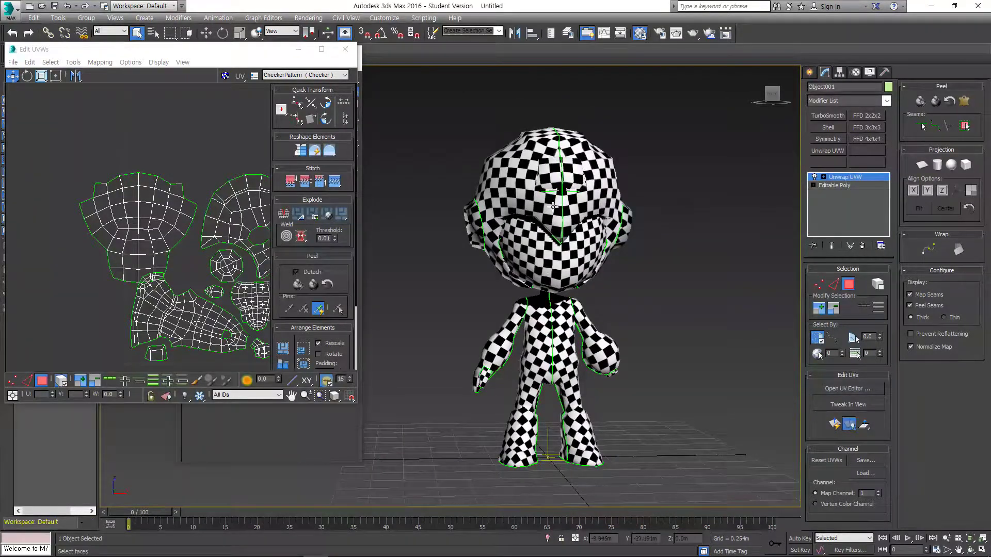
# Move the joined face island up against the large head island and switch to Freeform mode.
pyautogui.click(91, 241)
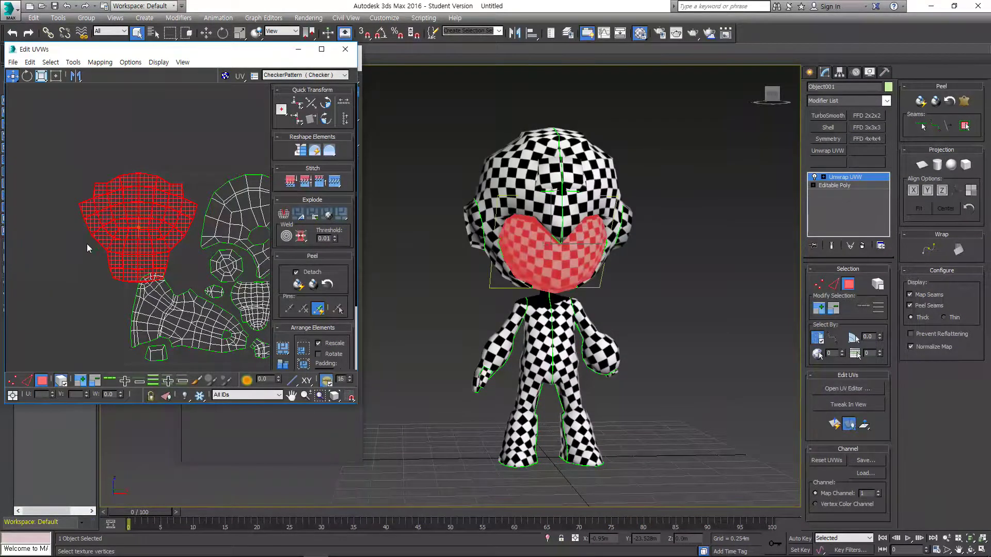
pyautogui.moveTo(158, 207); pyautogui.dragTo(174, 200)
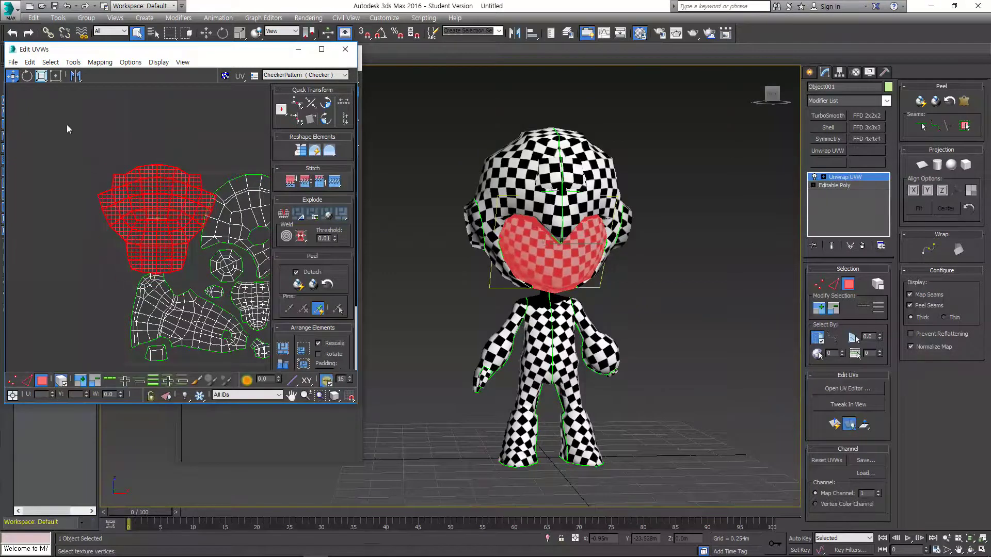
pyautogui.click(56, 77)
pyautogui.click(213, 147)
# Undo the face island's moves, relaxing, stitching and separation back to the packed layout with stacked halves.
pyautogui.hotkey('ctrl', 'z')
pyautogui.hotkey('ctrl', 'z')
pyautogui.hotkey('ctrl', 'z')
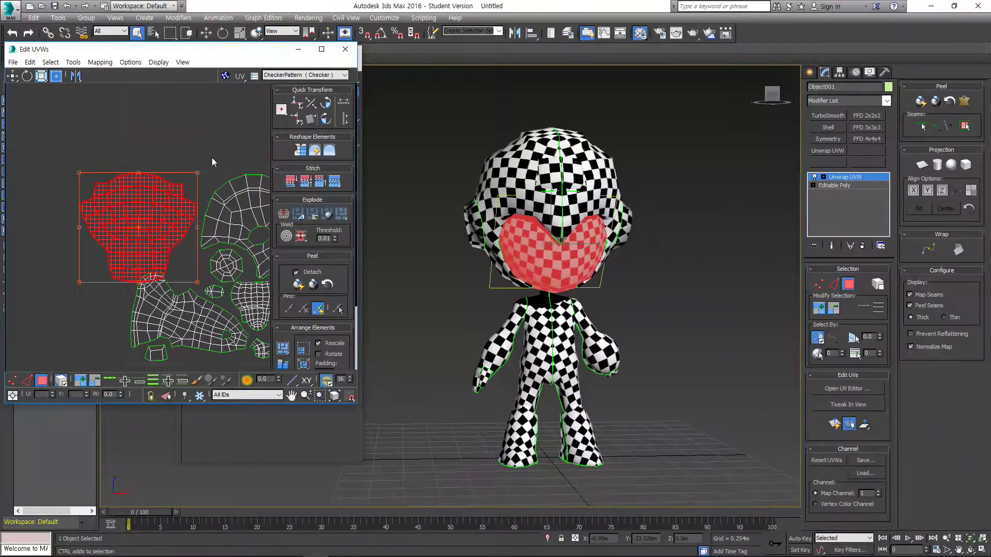
pyautogui.hotkey('ctrl', 'z')
pyautogui.hotkey('ctrl', 'z')
pyautogui.hotkey('ctrl', 'z')
pyautogui.hotkey('ctrl', 'z')
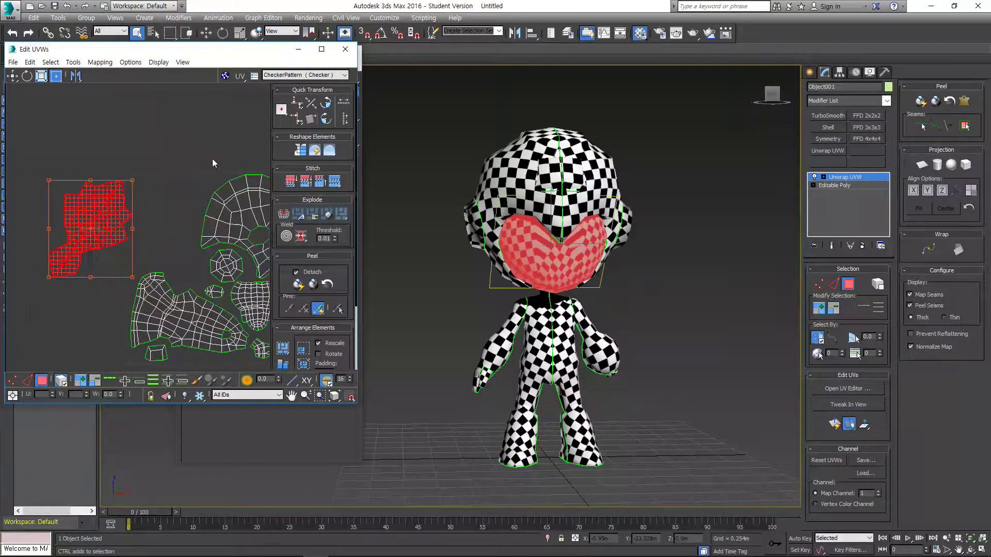
pyautogui.hotkey('ctrl', 'y')
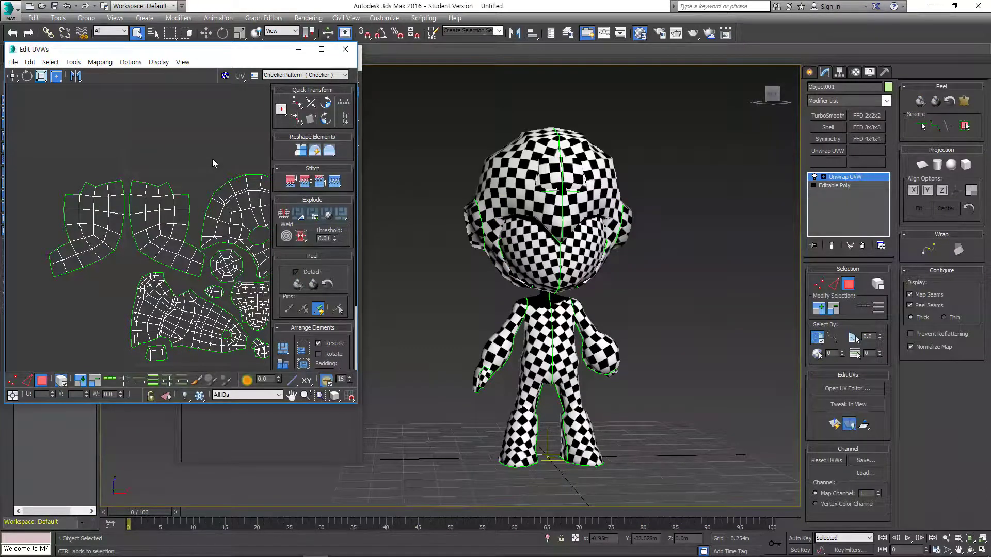
pyautogui.hotkey('ctrl', 'y')
pyautogui.hotkey('ctrl', 'y')
pyautogui.hotkey('ctrl', 'y')
# Select all UV islands in the packed layout.
pyautogui.moveTo(197, 213); pyautogui.dragTo(137, 178, button='middle')
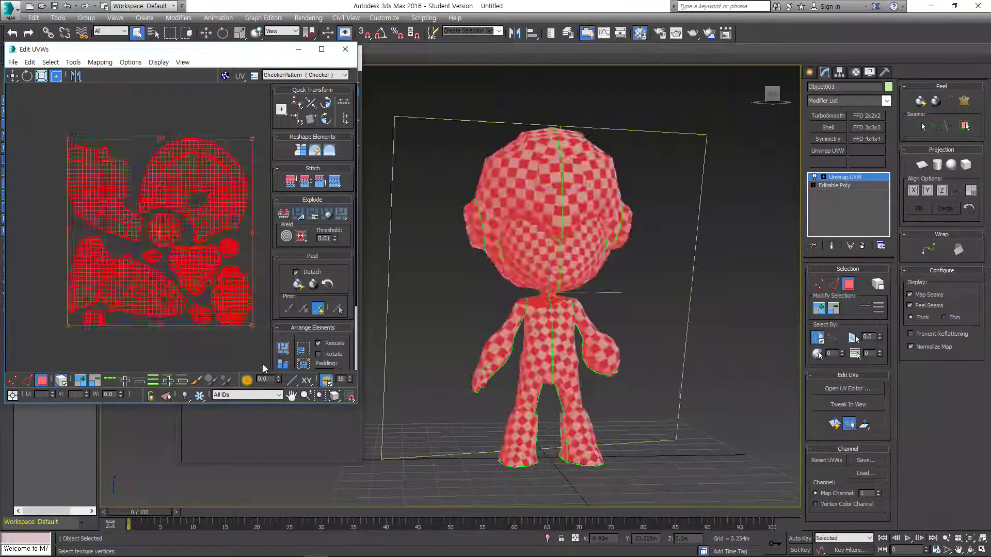
pyautogui.moveTo(51, 121); pyautogui.dragTo(255, 349)
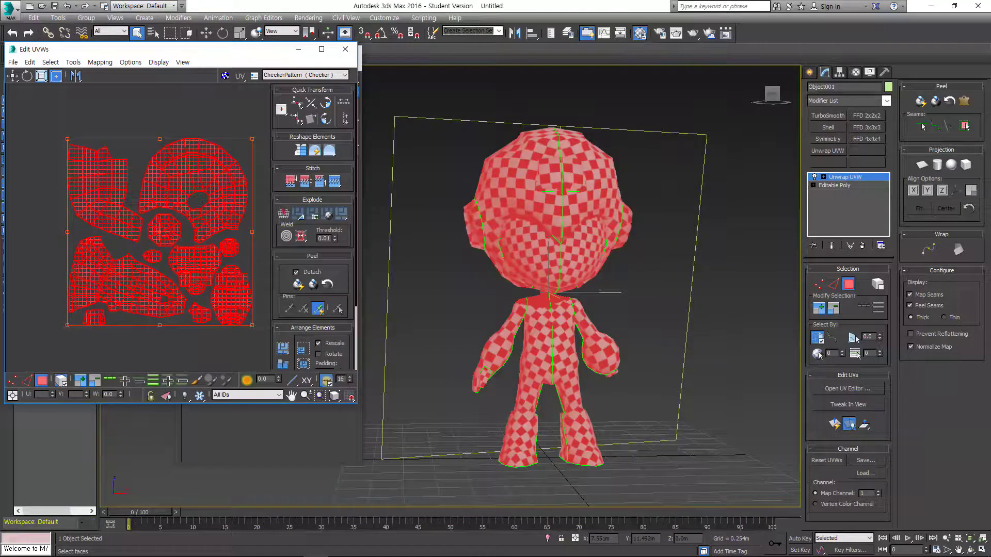